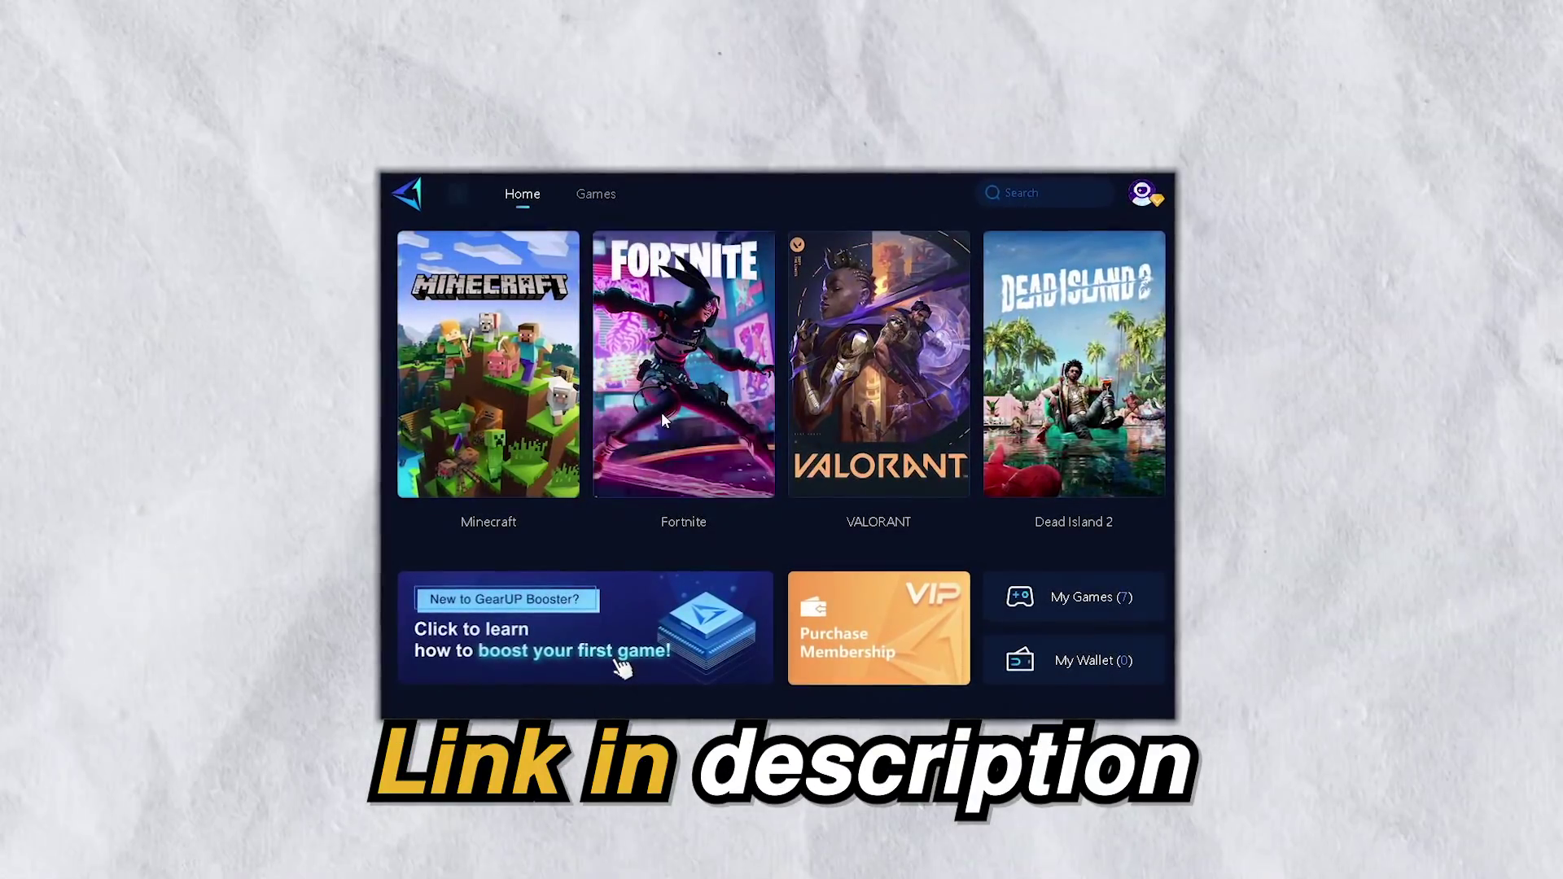
Start a connection boost for Fortnite from its GearUP Booster game card
left_click(662, 417)
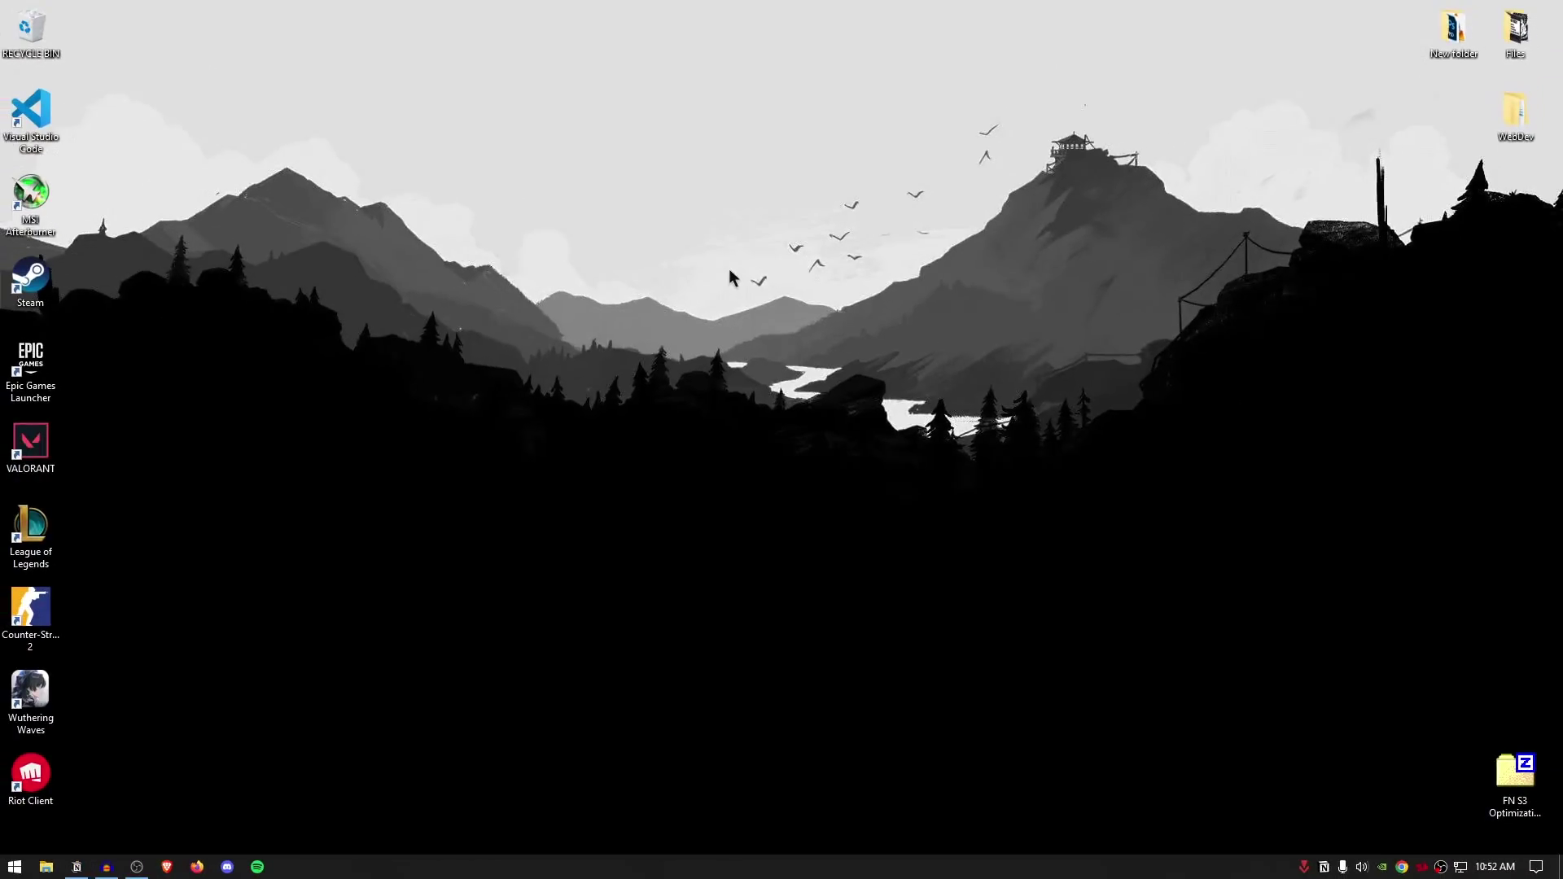
Rename the FortniteGame folder in %localappdata% to FortniteGame1
key("super")
type("%localappdata%")
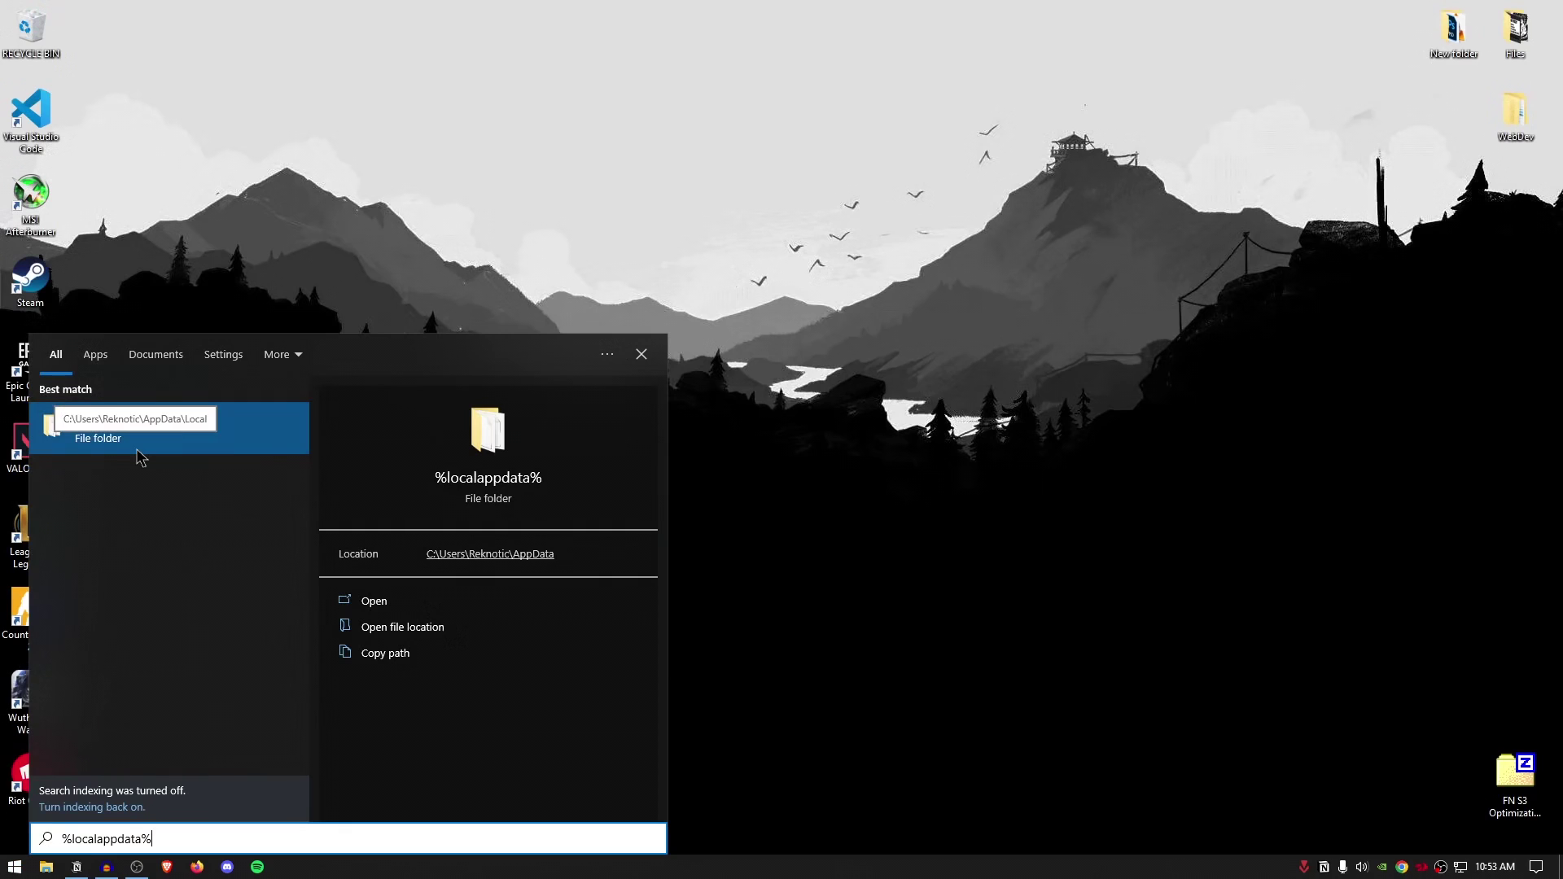
left_click(141, 448)
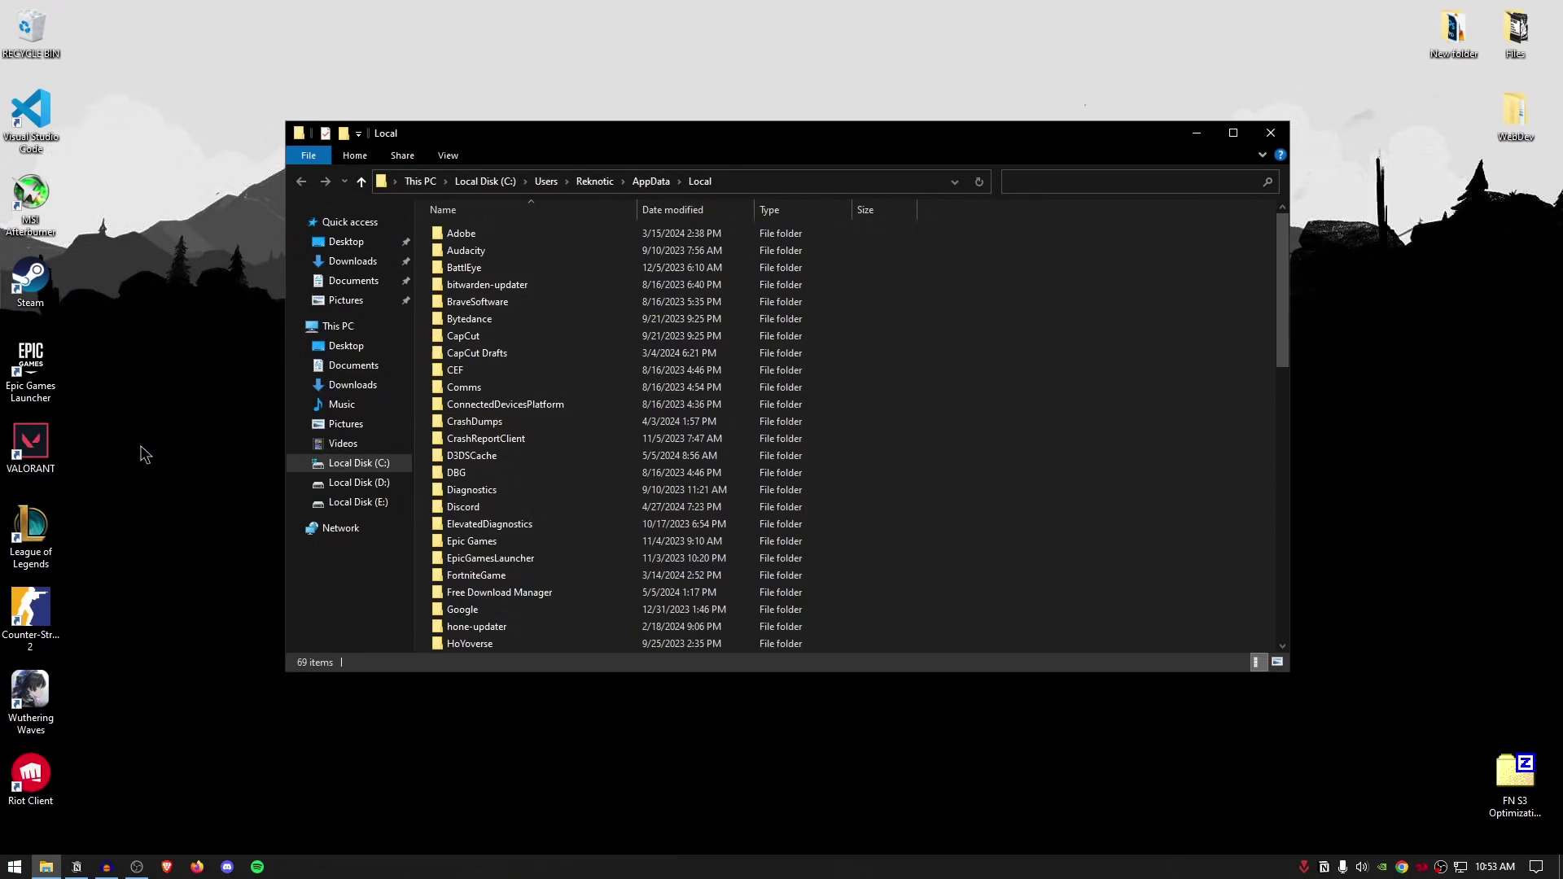
left_click(496, 578)
right_click(496, 582)
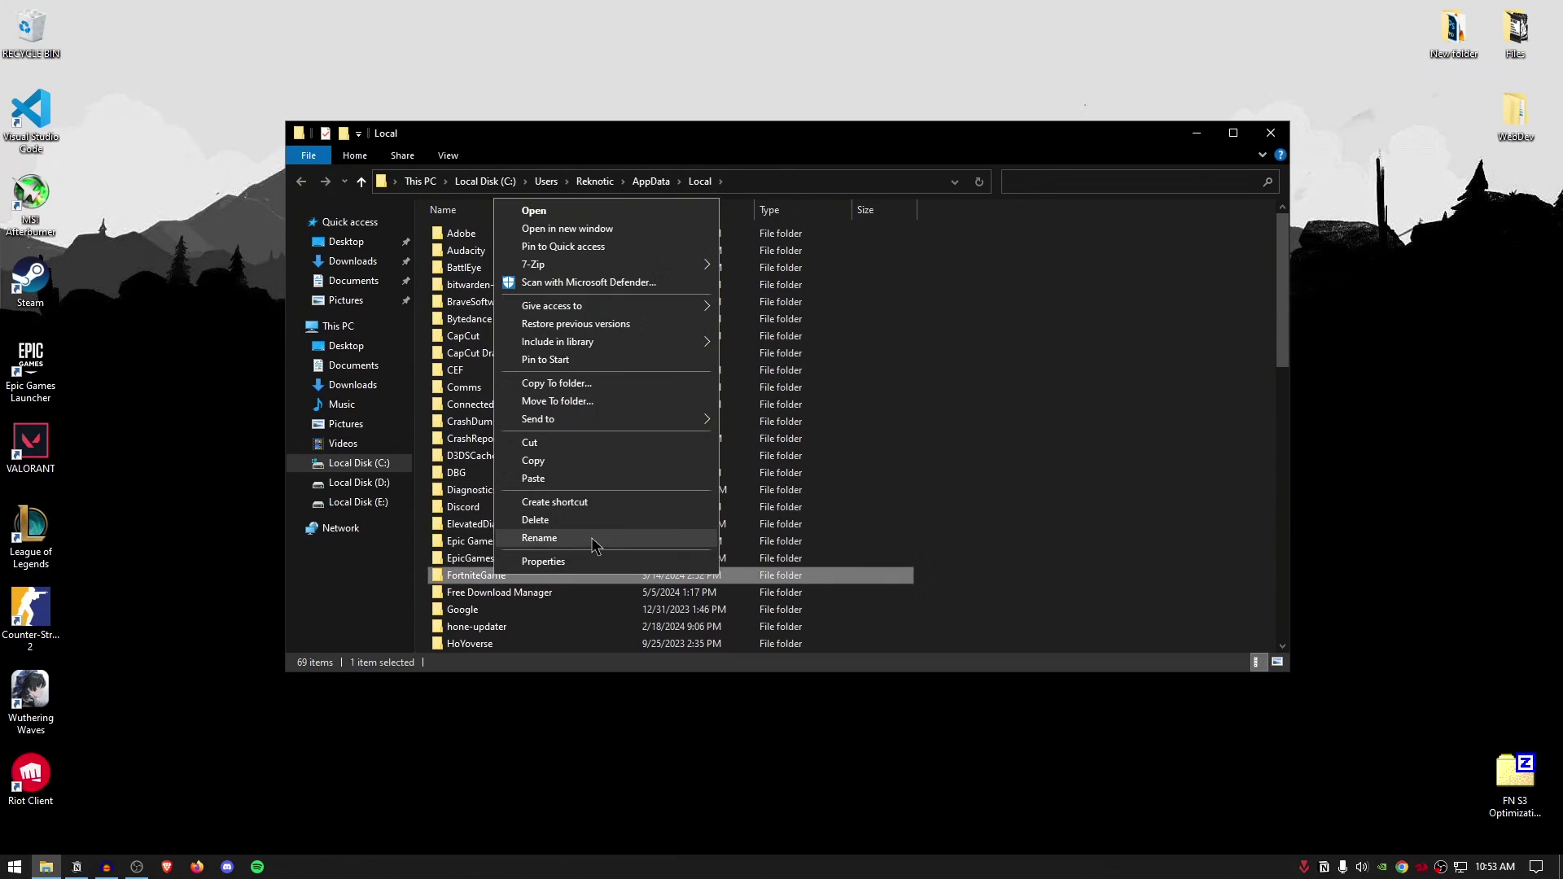
left_click(594, 543)
left_click(515, 575)
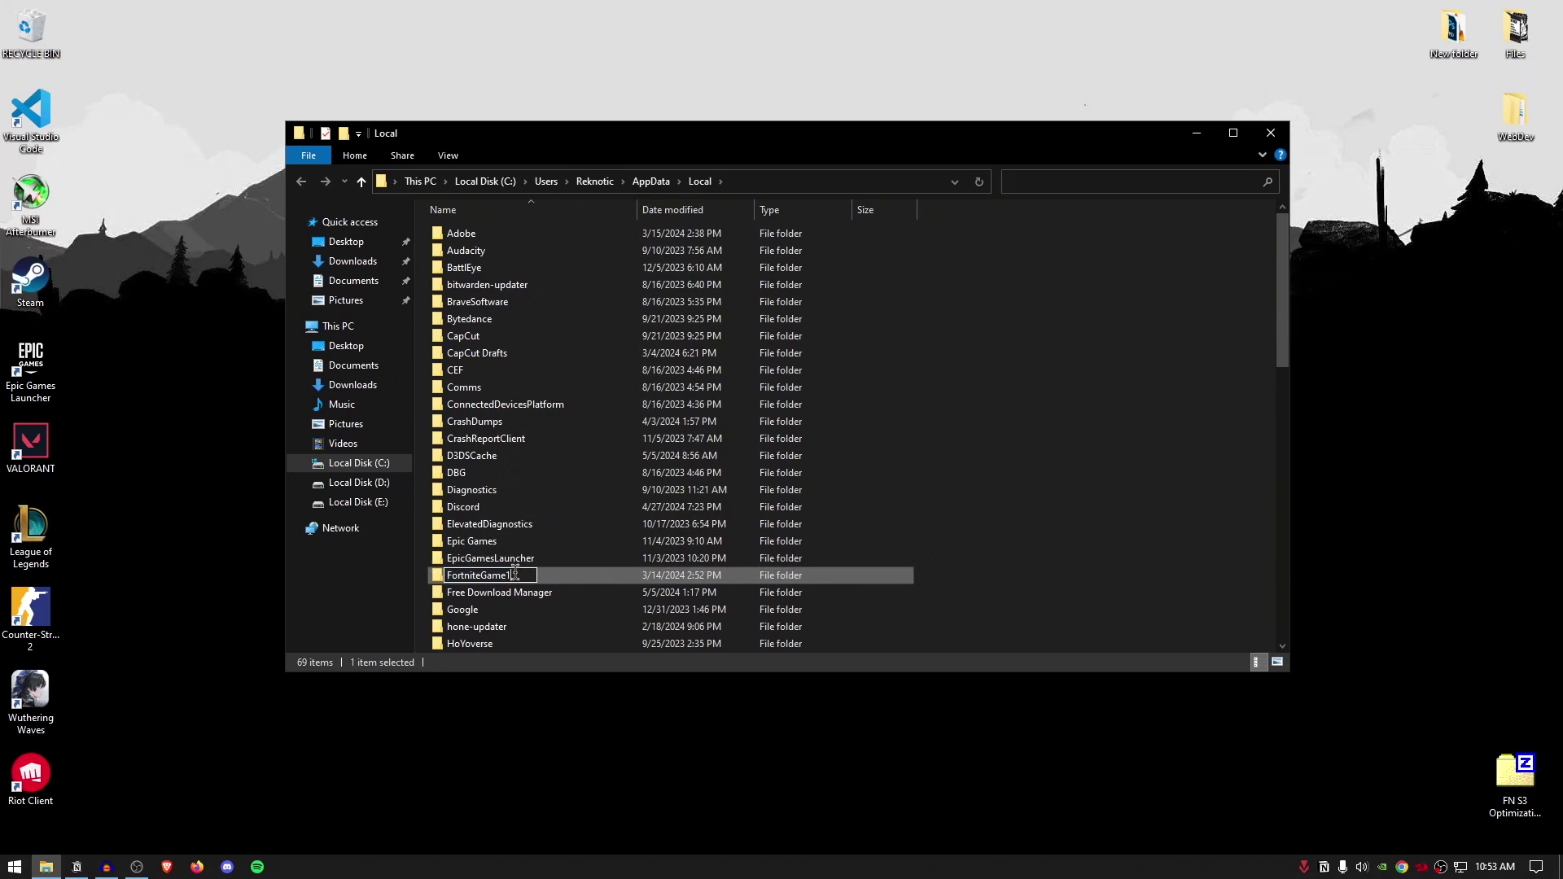
key("Return")
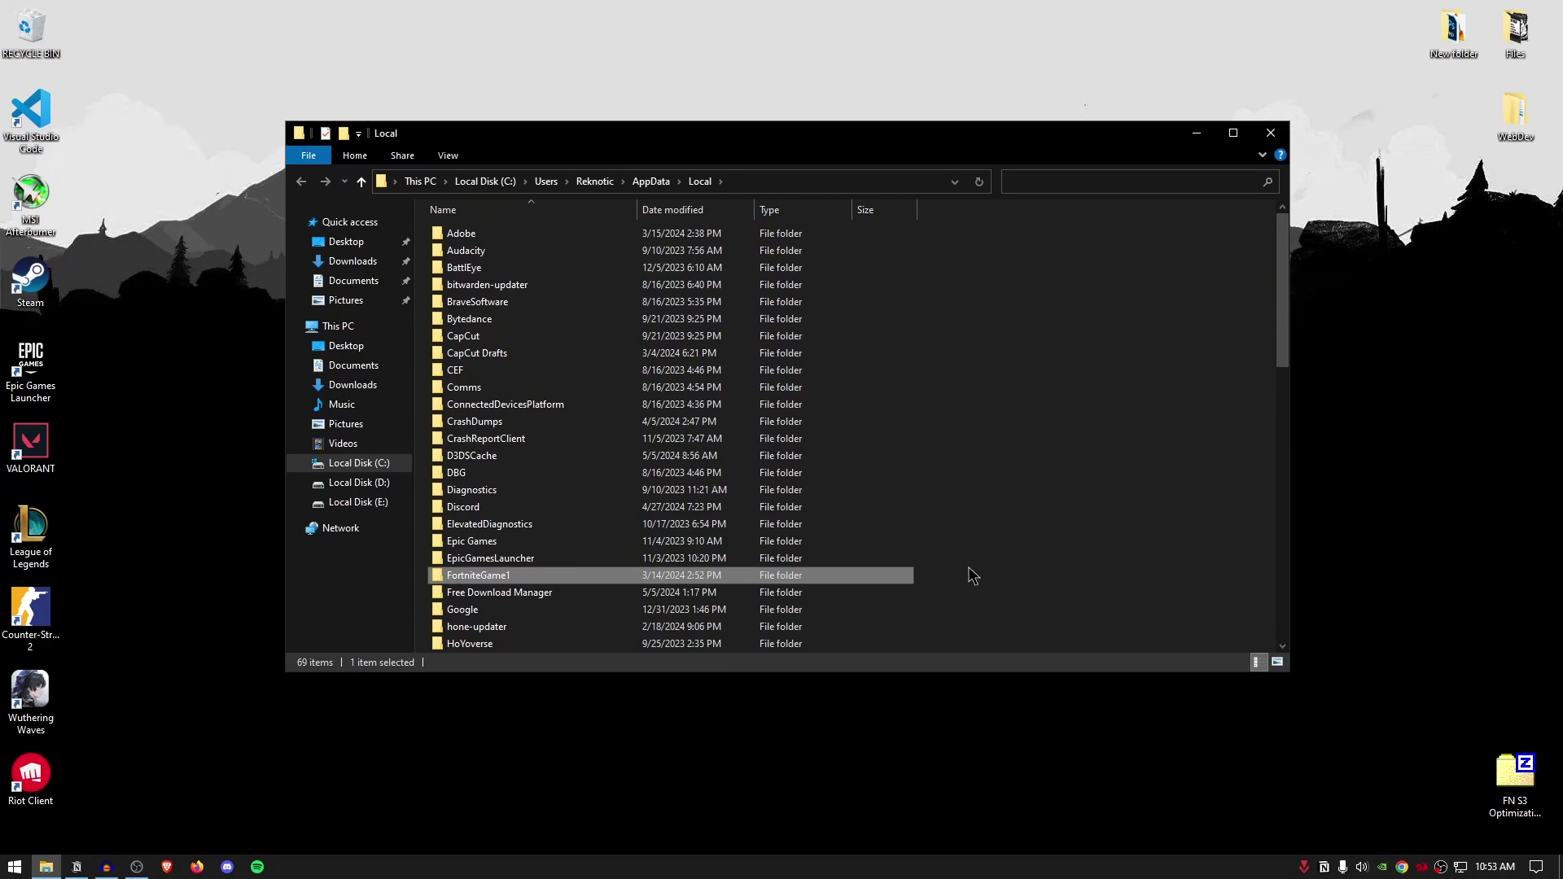
Close the Local folder and extract FN S3 Optimization Pack.zip into its own desktop folder with 7-Zip
left_click(1271, 133)
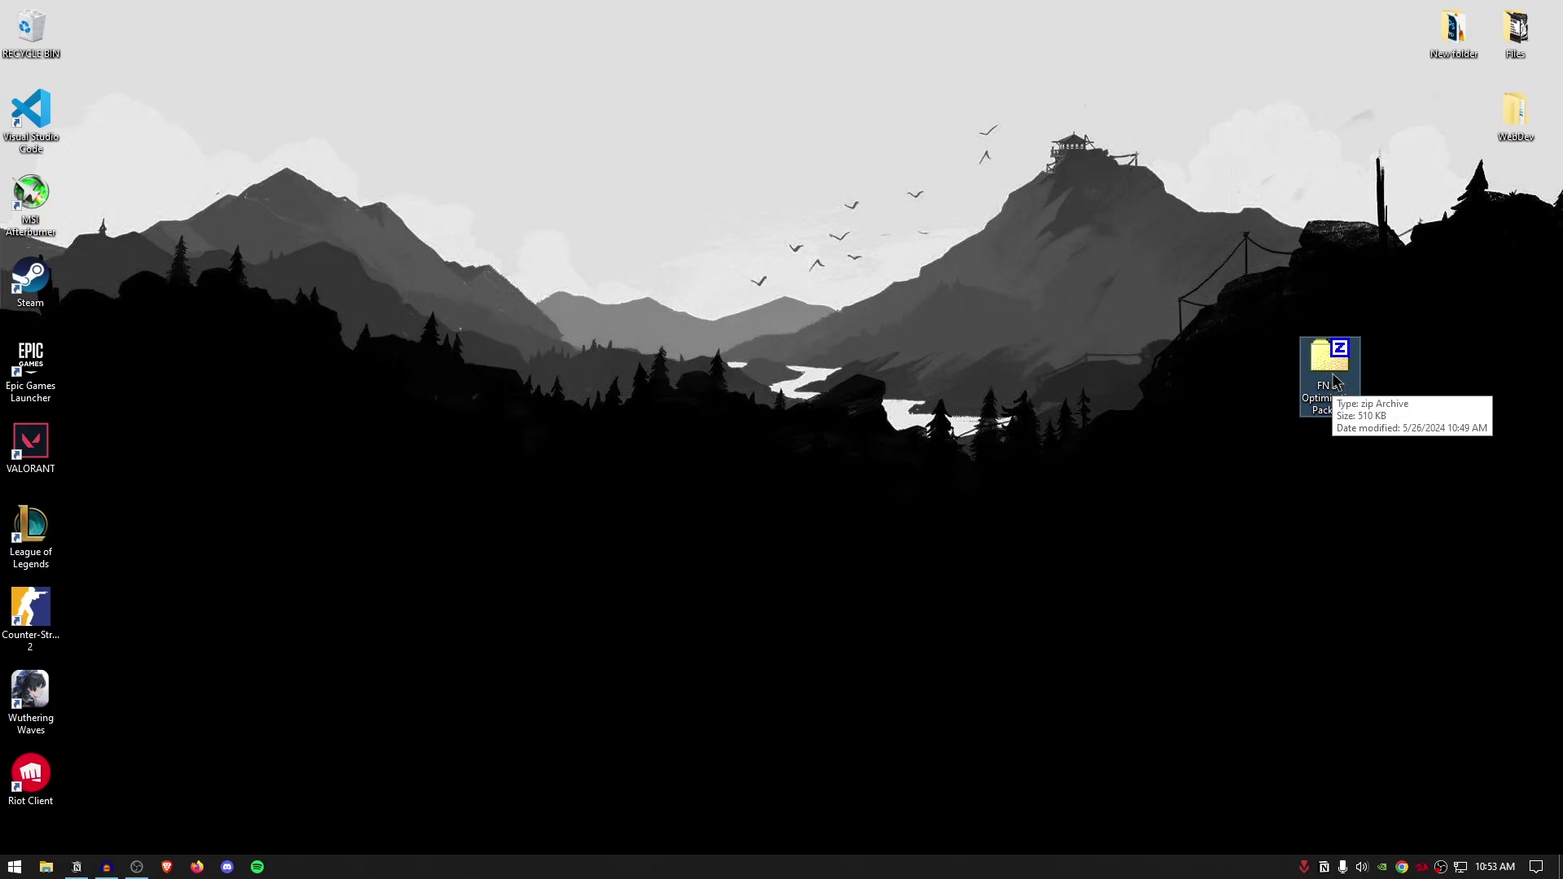
right_click(1333, 381)
mouse_move(1374, 405)
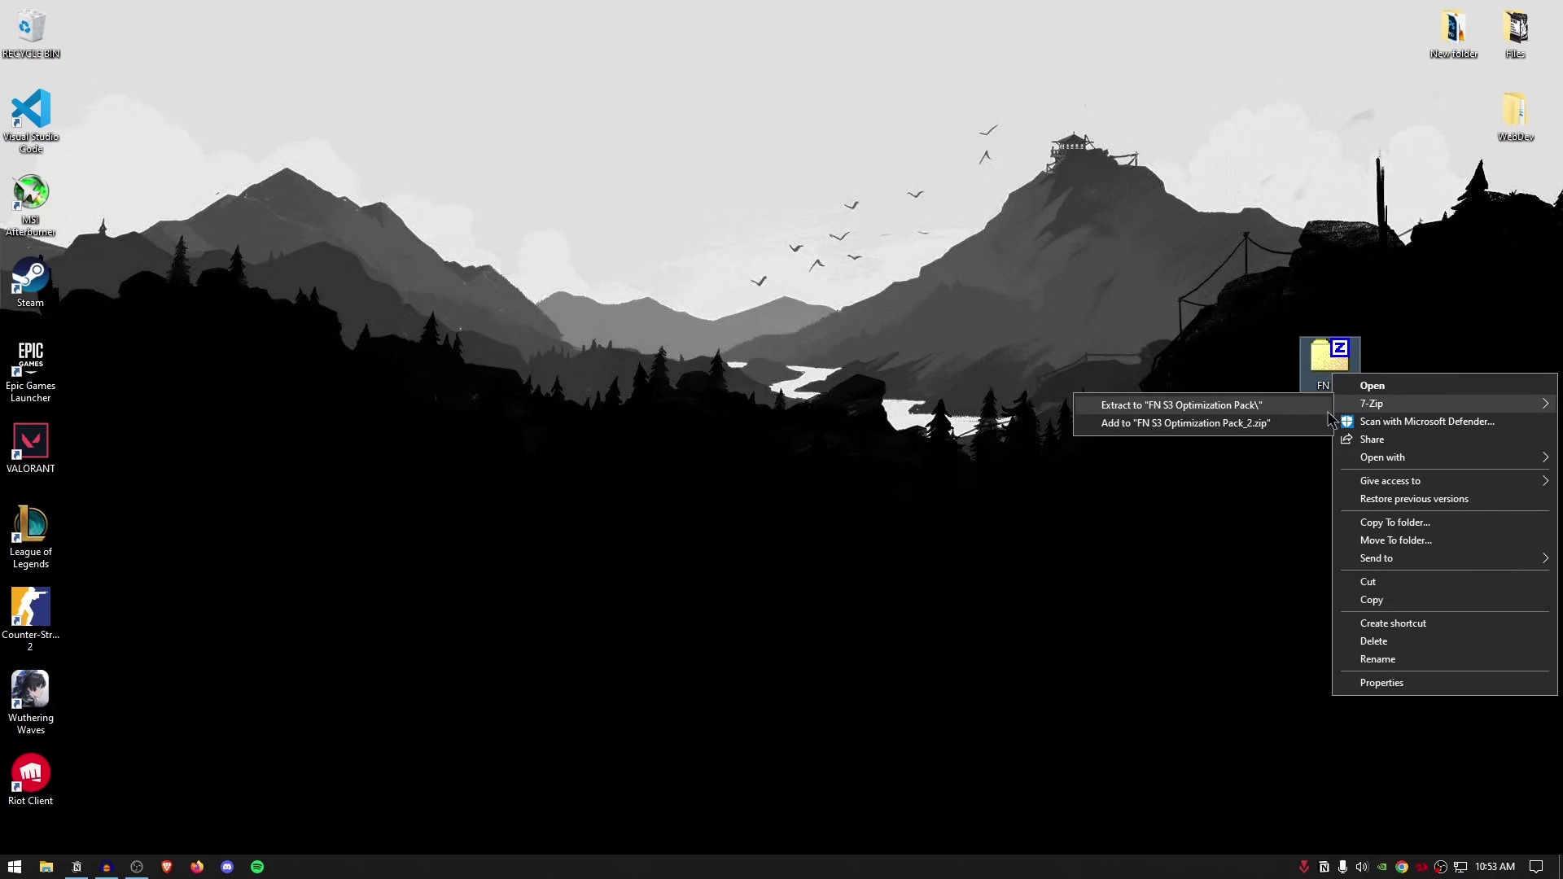
left_click(1263, 411)
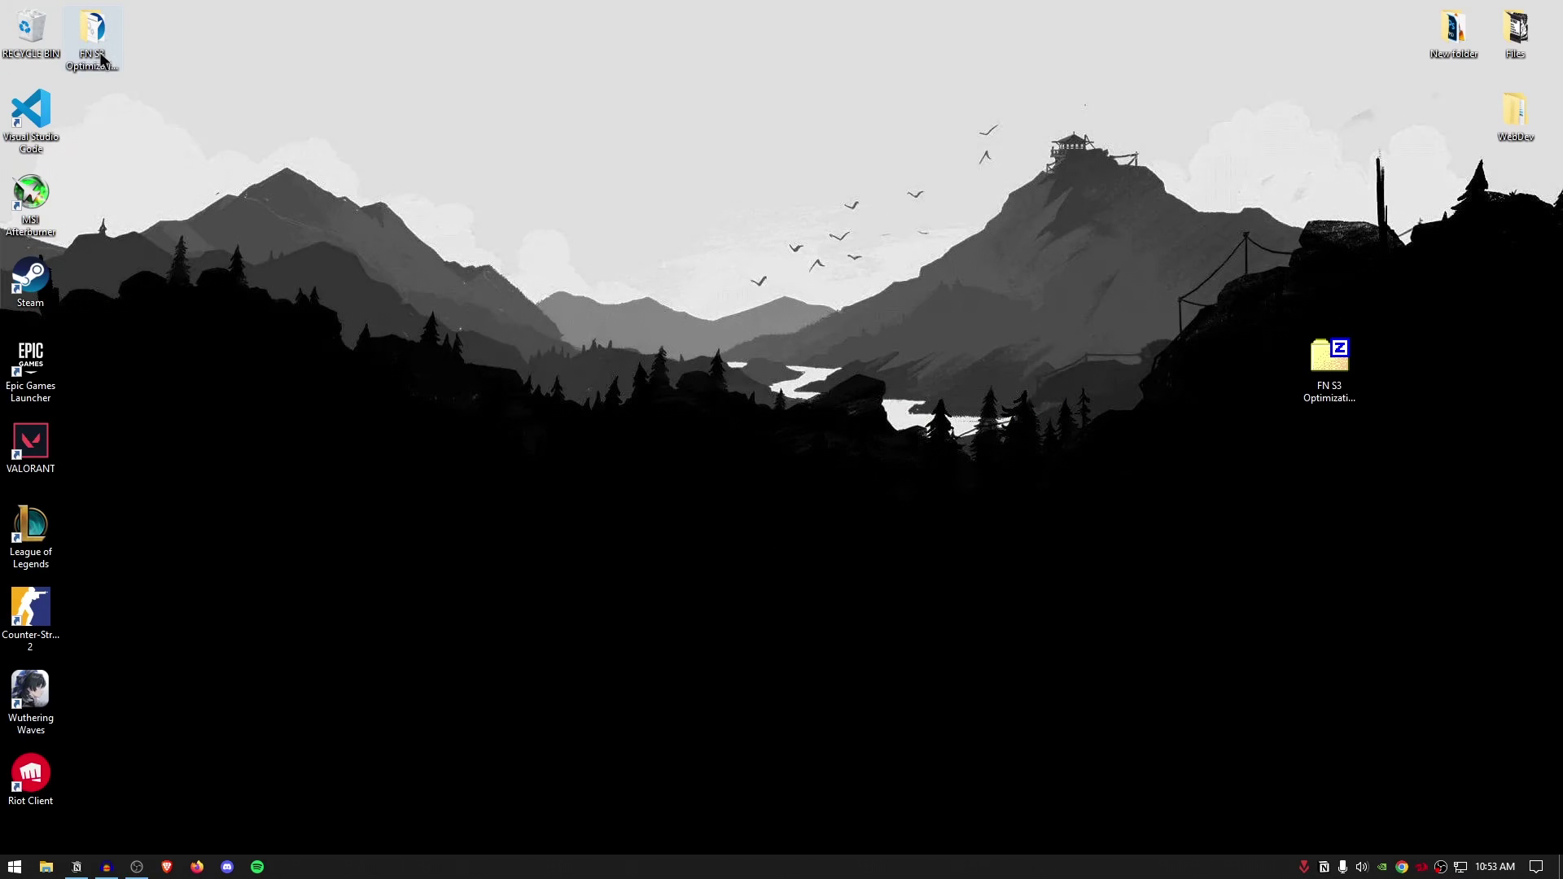
Open FN S3 Optimization Pack > Extra Windows 10 Optimizations, checking the Revert Changes folder along the way
double_click(92, 37)
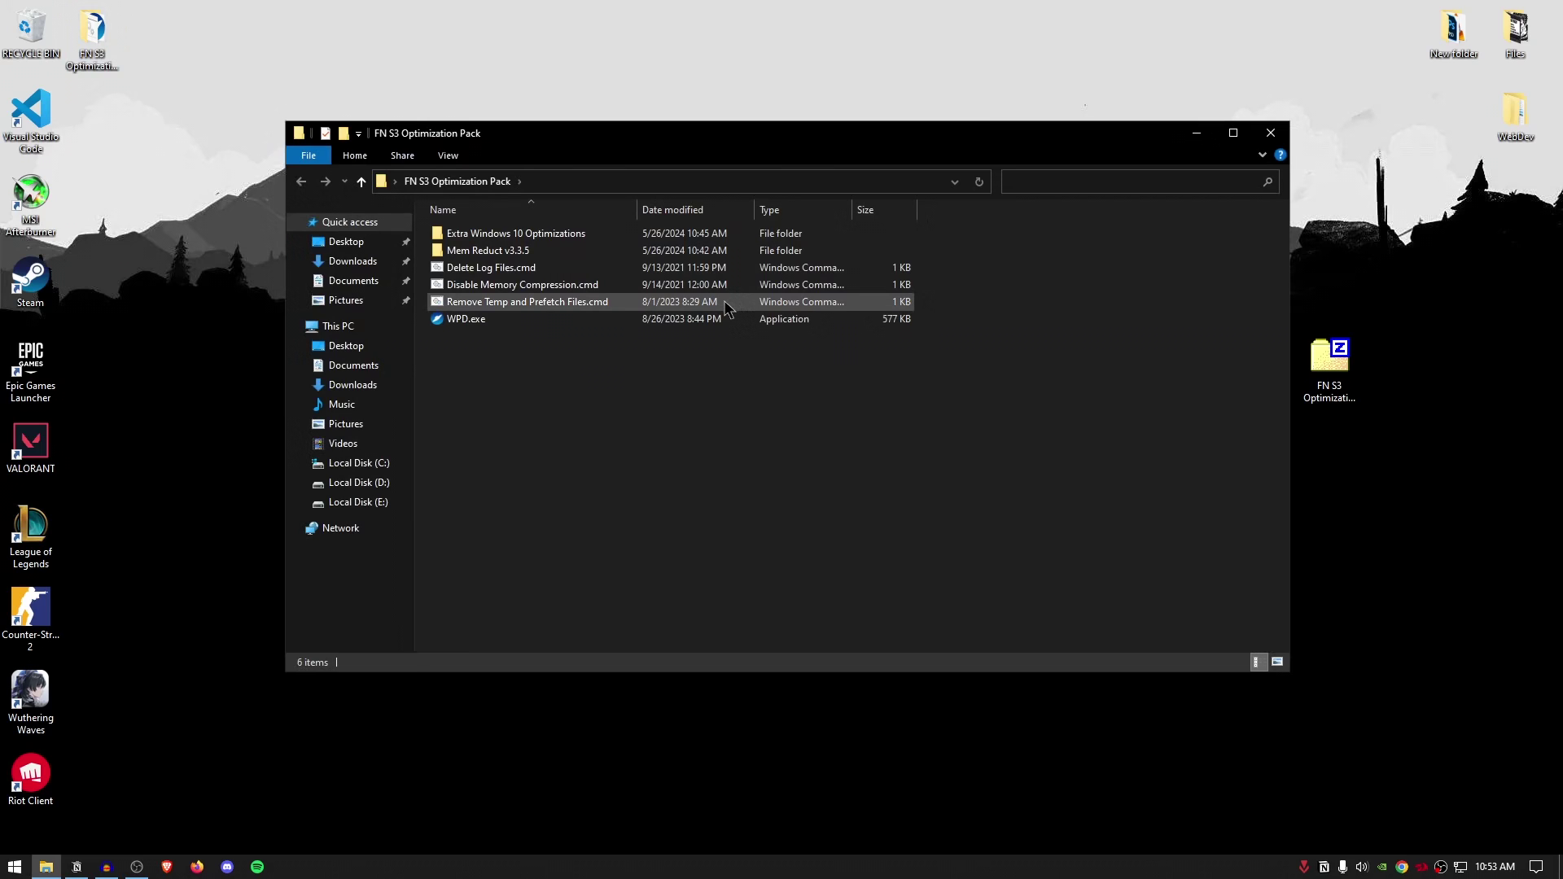
double_click(624, 237)
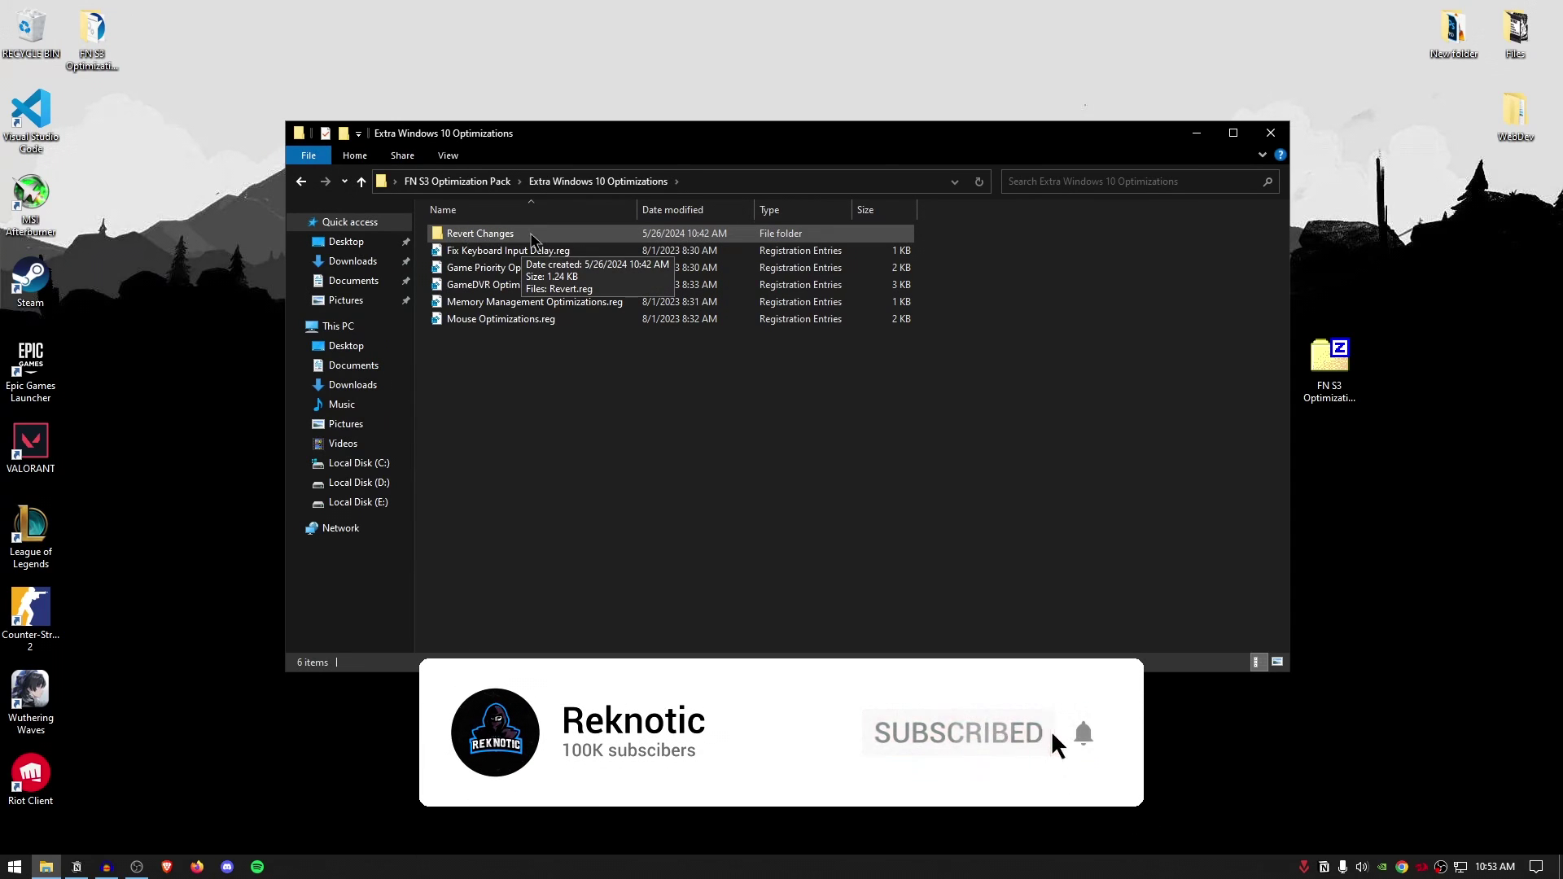
double_click(536, 238)
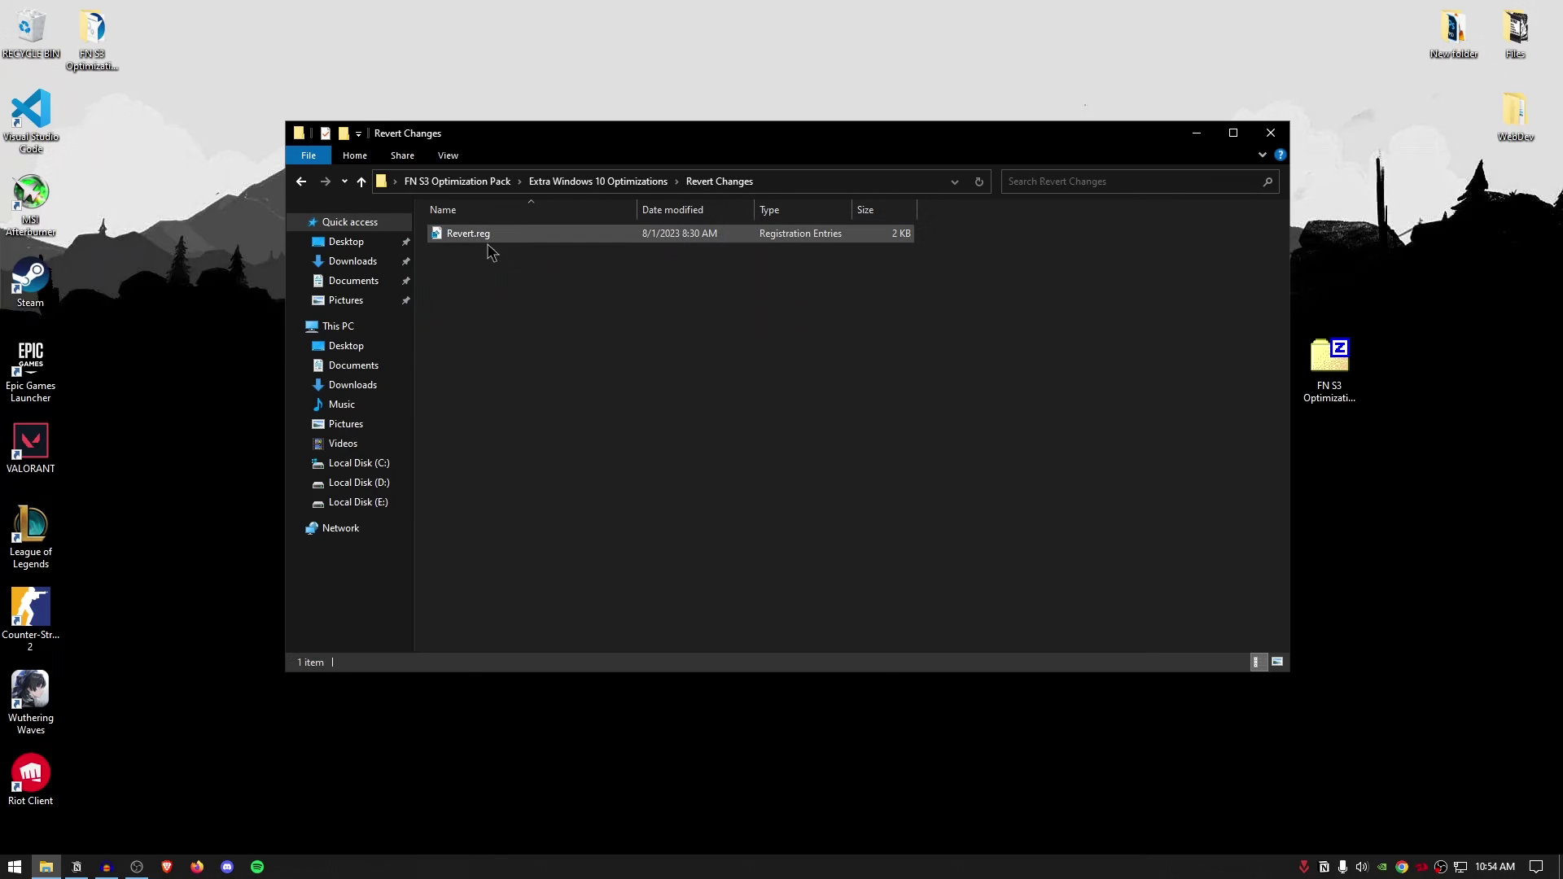
left_click(301, 180)
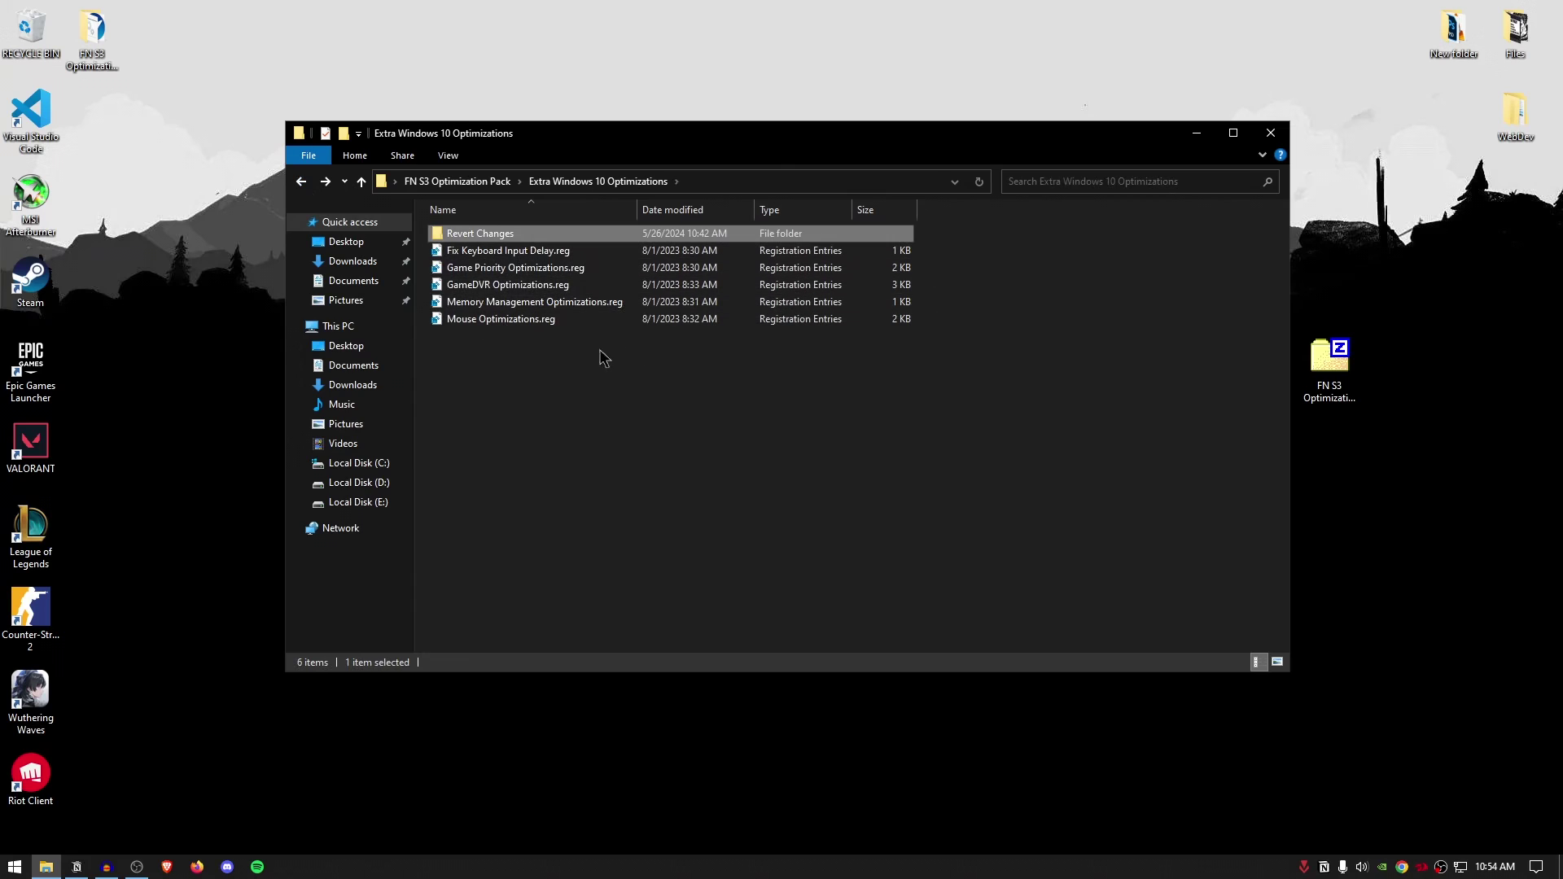
double_click(496, 234)
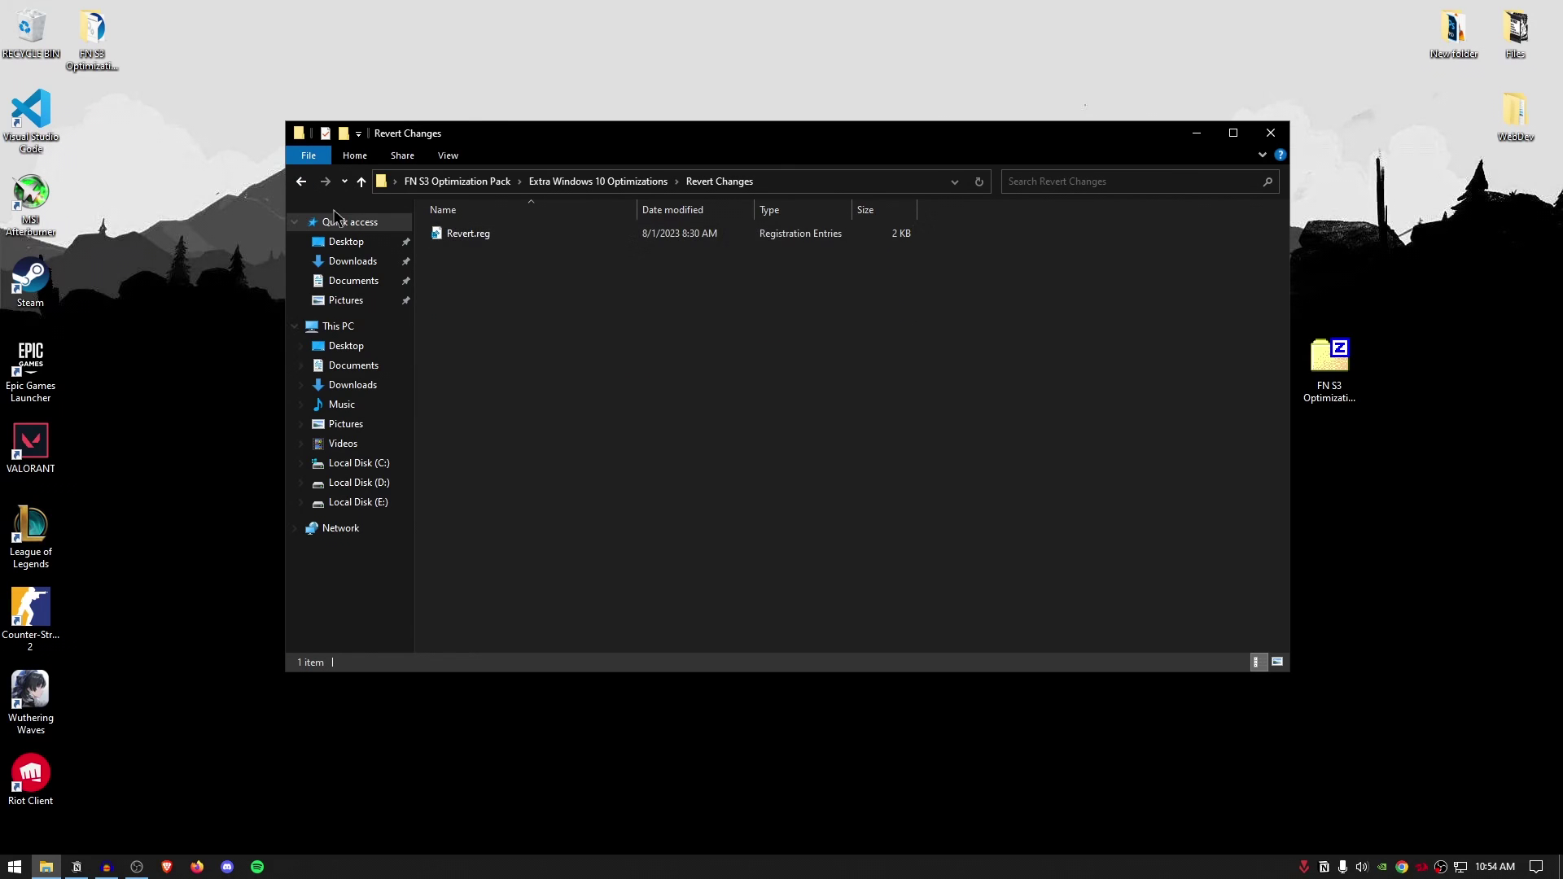
left_click(301, 181)
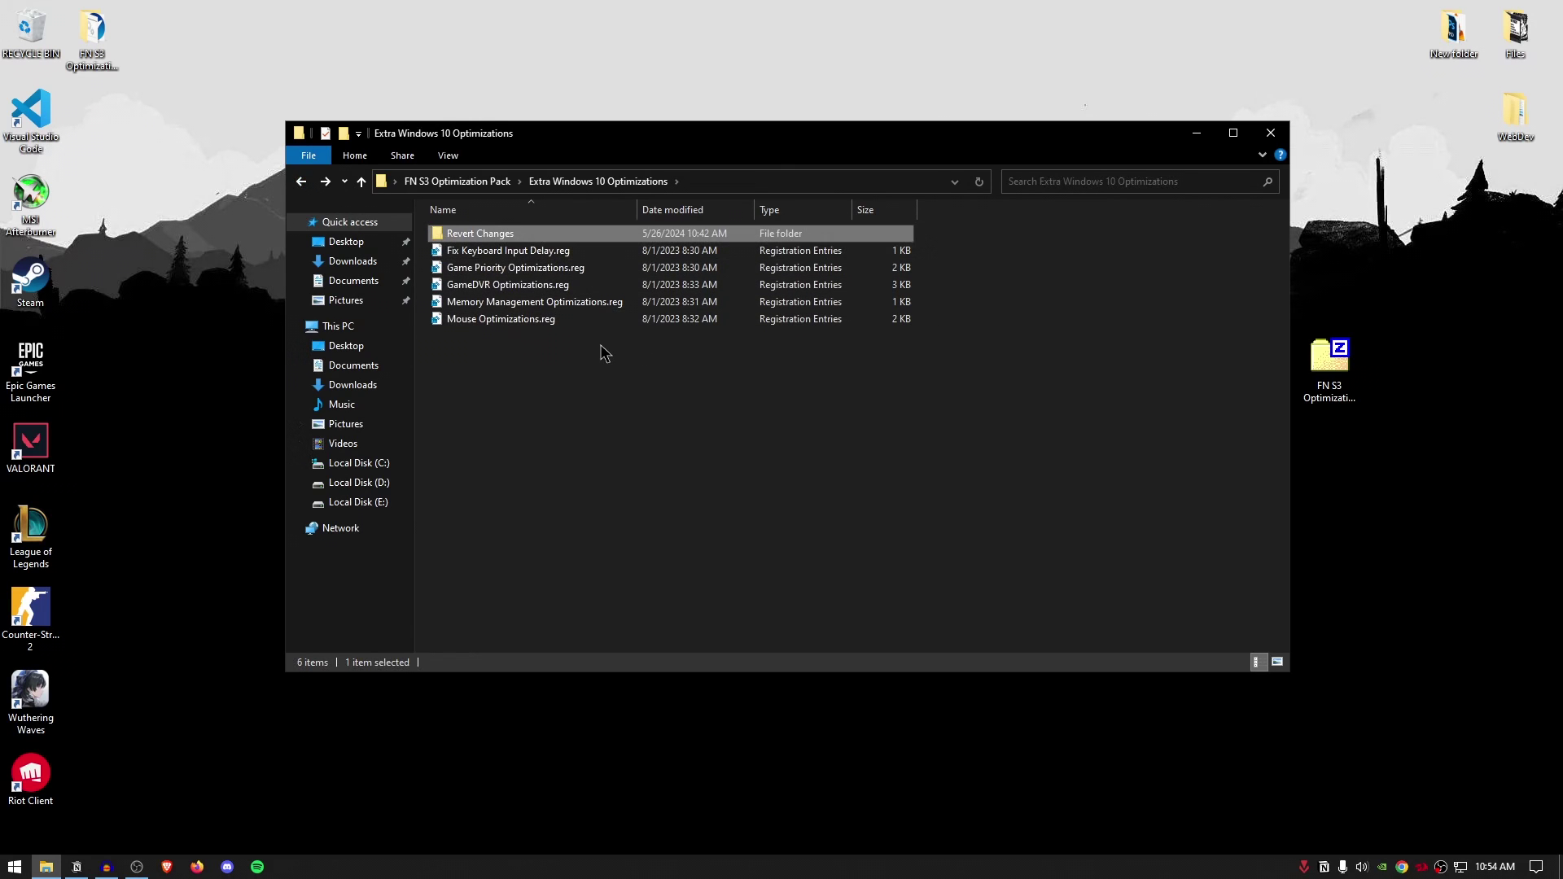
Merge Fix Keyboard Input Delay.reg and Game Priority Optimizations.reg into the registry
double_click(542, 252)
left_click(920, 461)
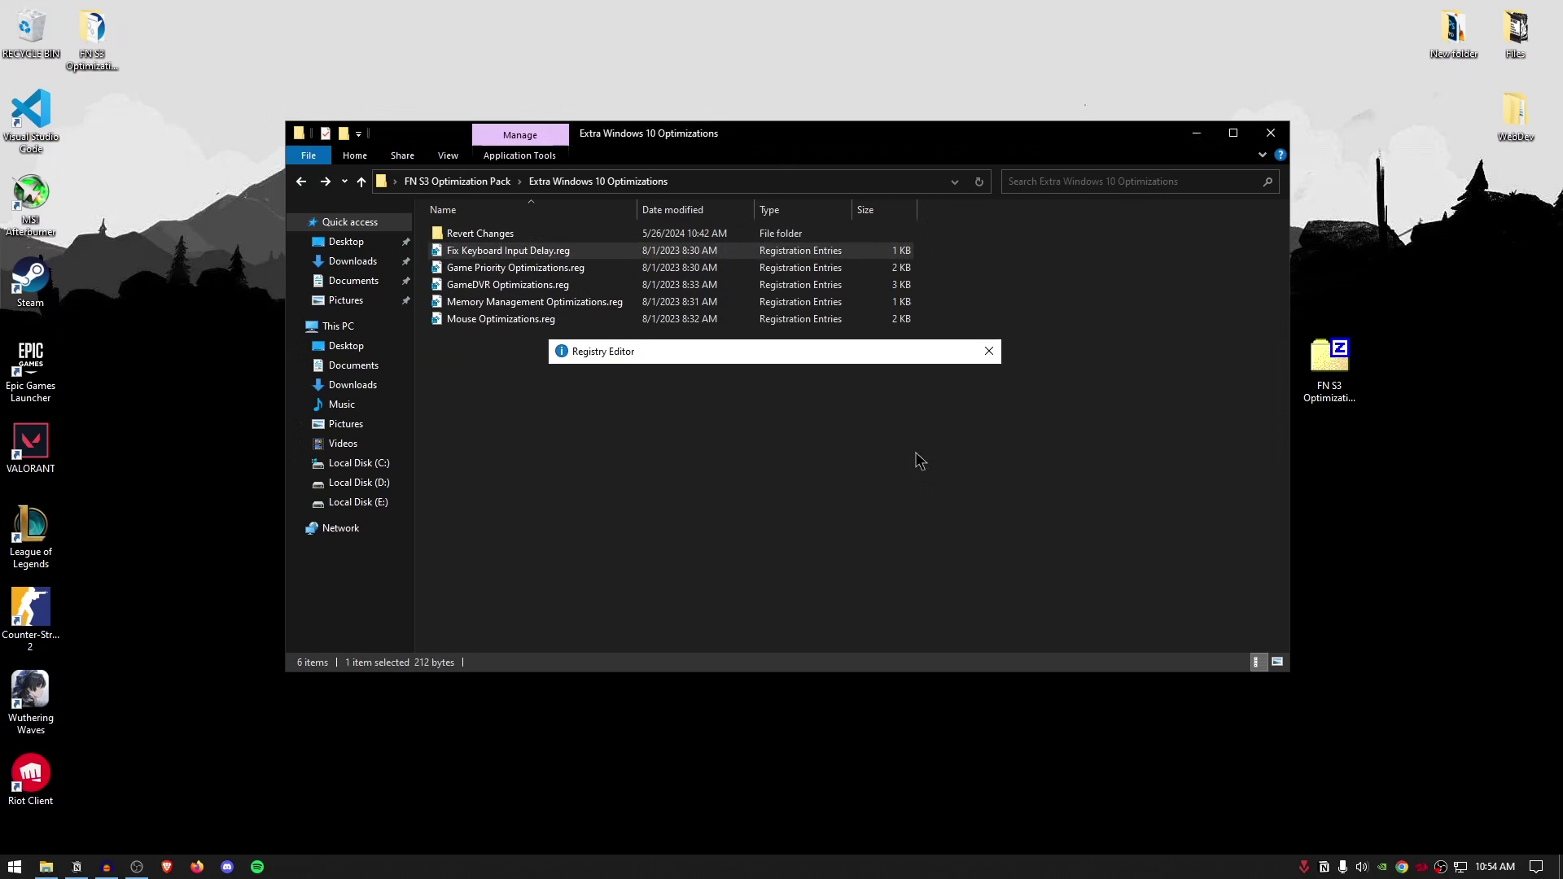
left_click(958, 445)
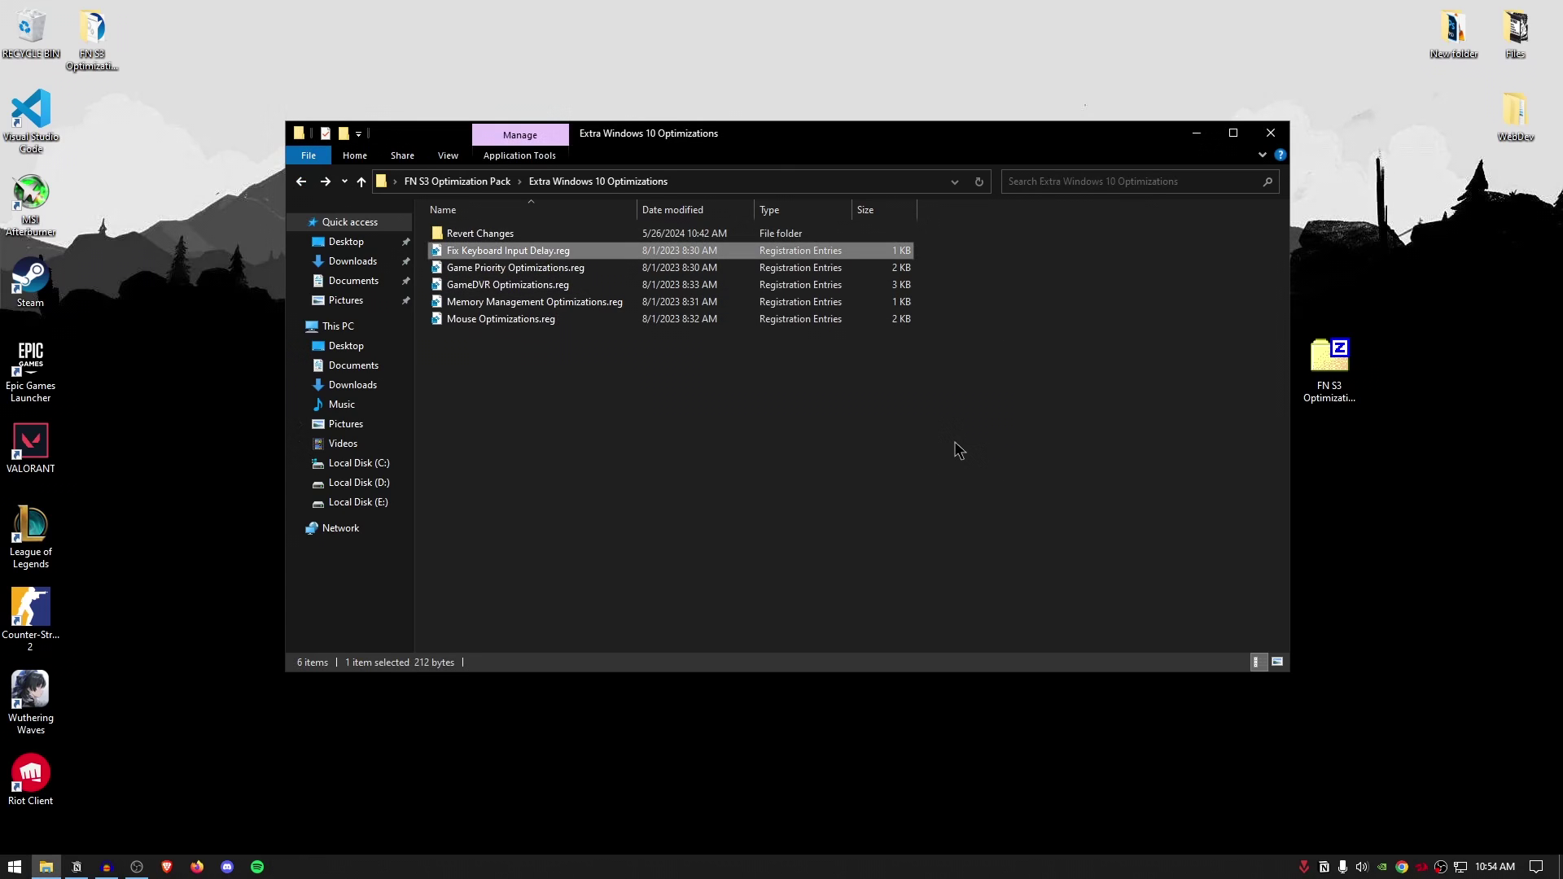
double_click(537, 271)
left_click(905, 461)
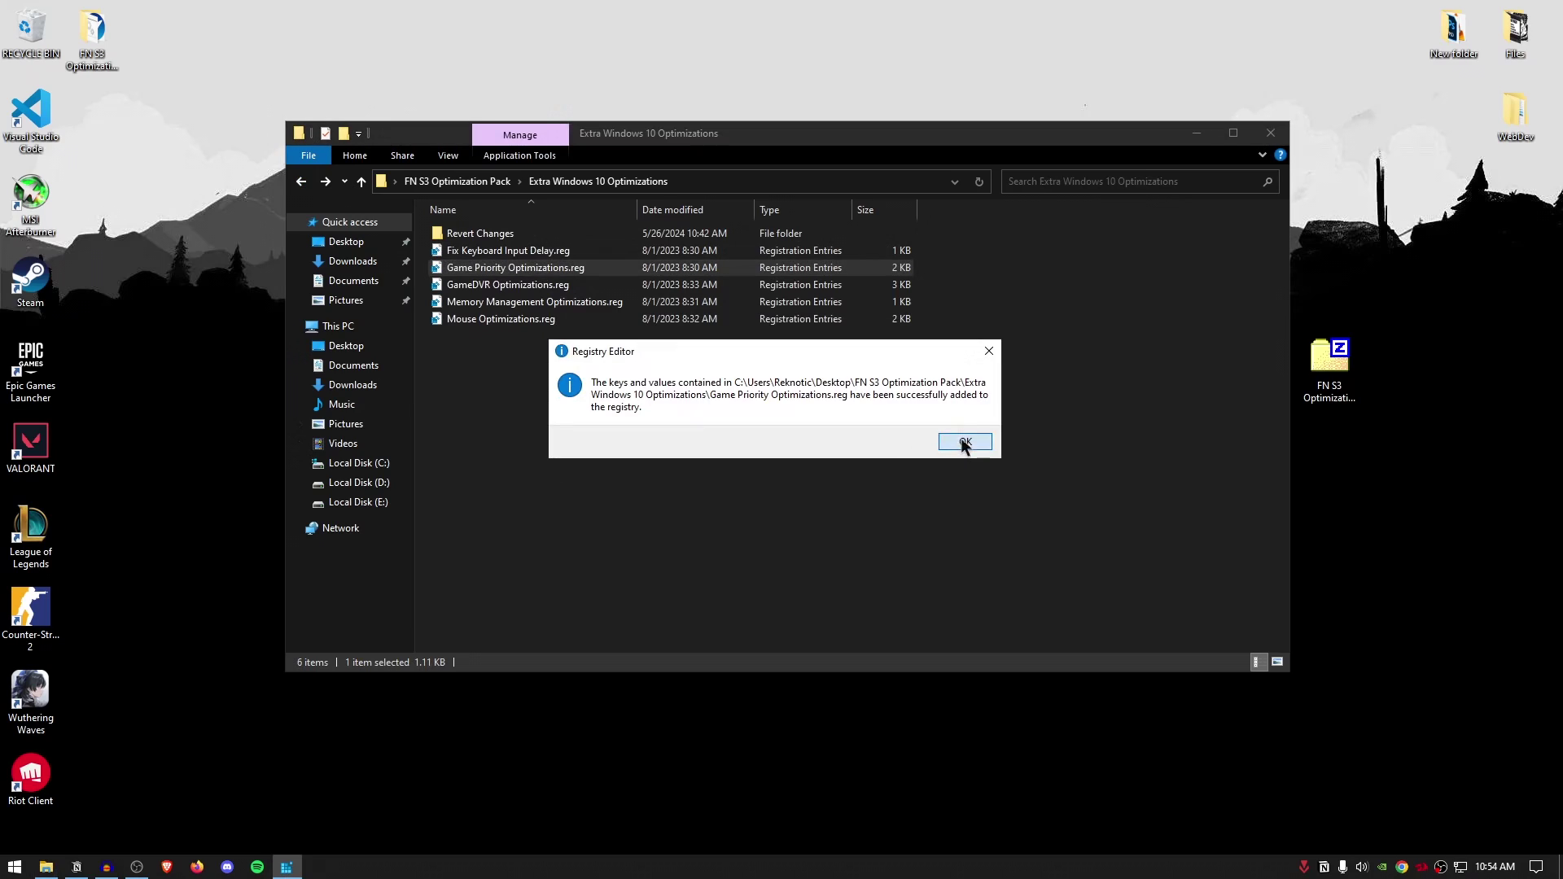
left_click(964, 443)
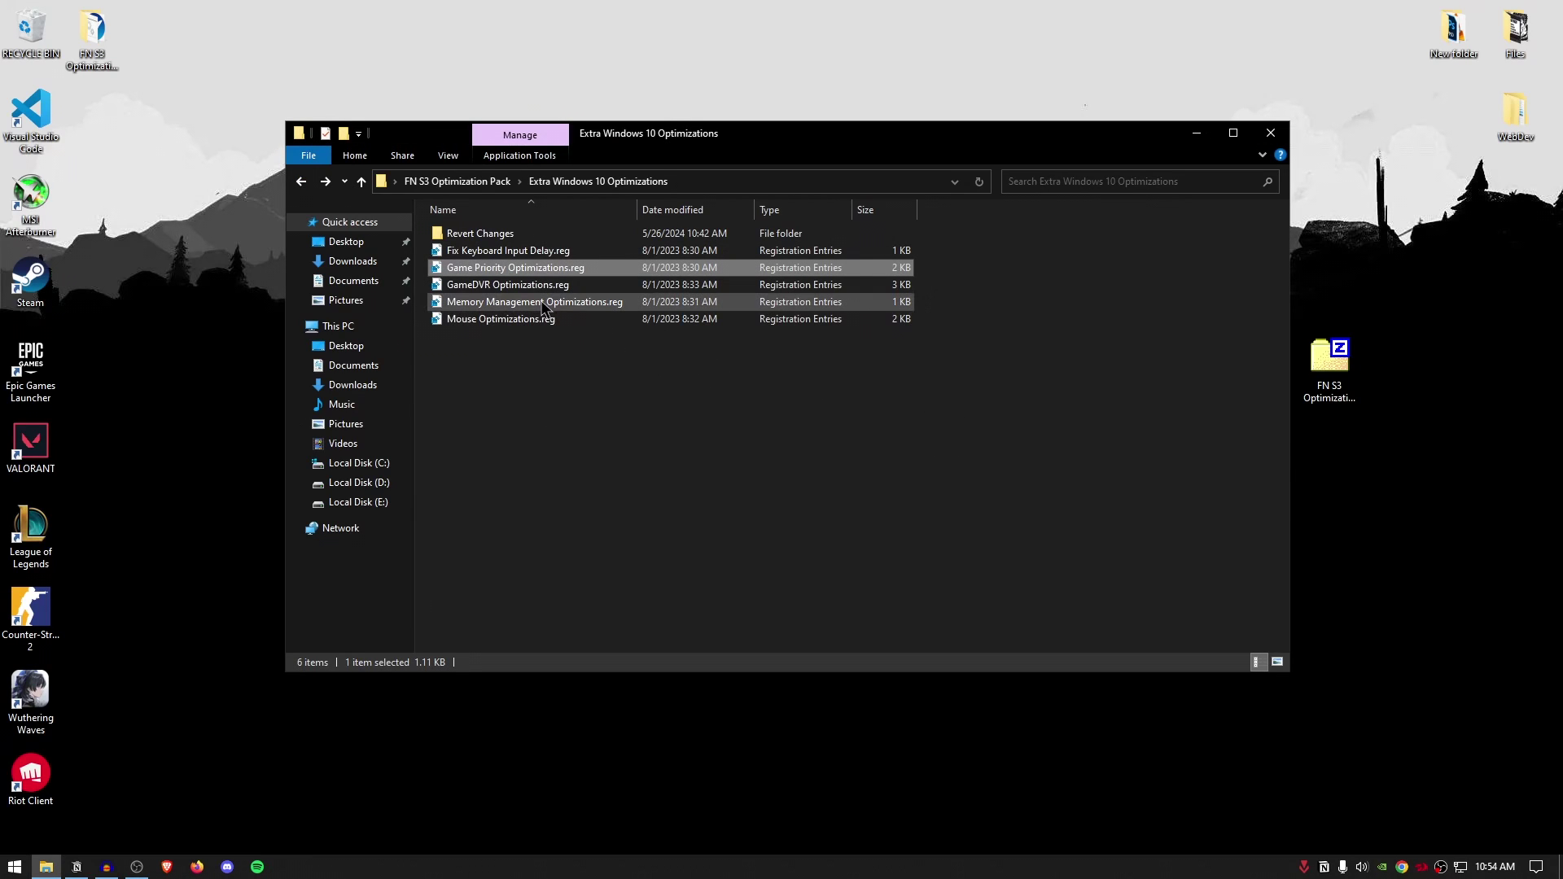
Open Memory Management Optimizations.reg in Notepad and highlight the ClearPageFileAtShutdown line
left_click(570, 305)
right_click(570, 303)
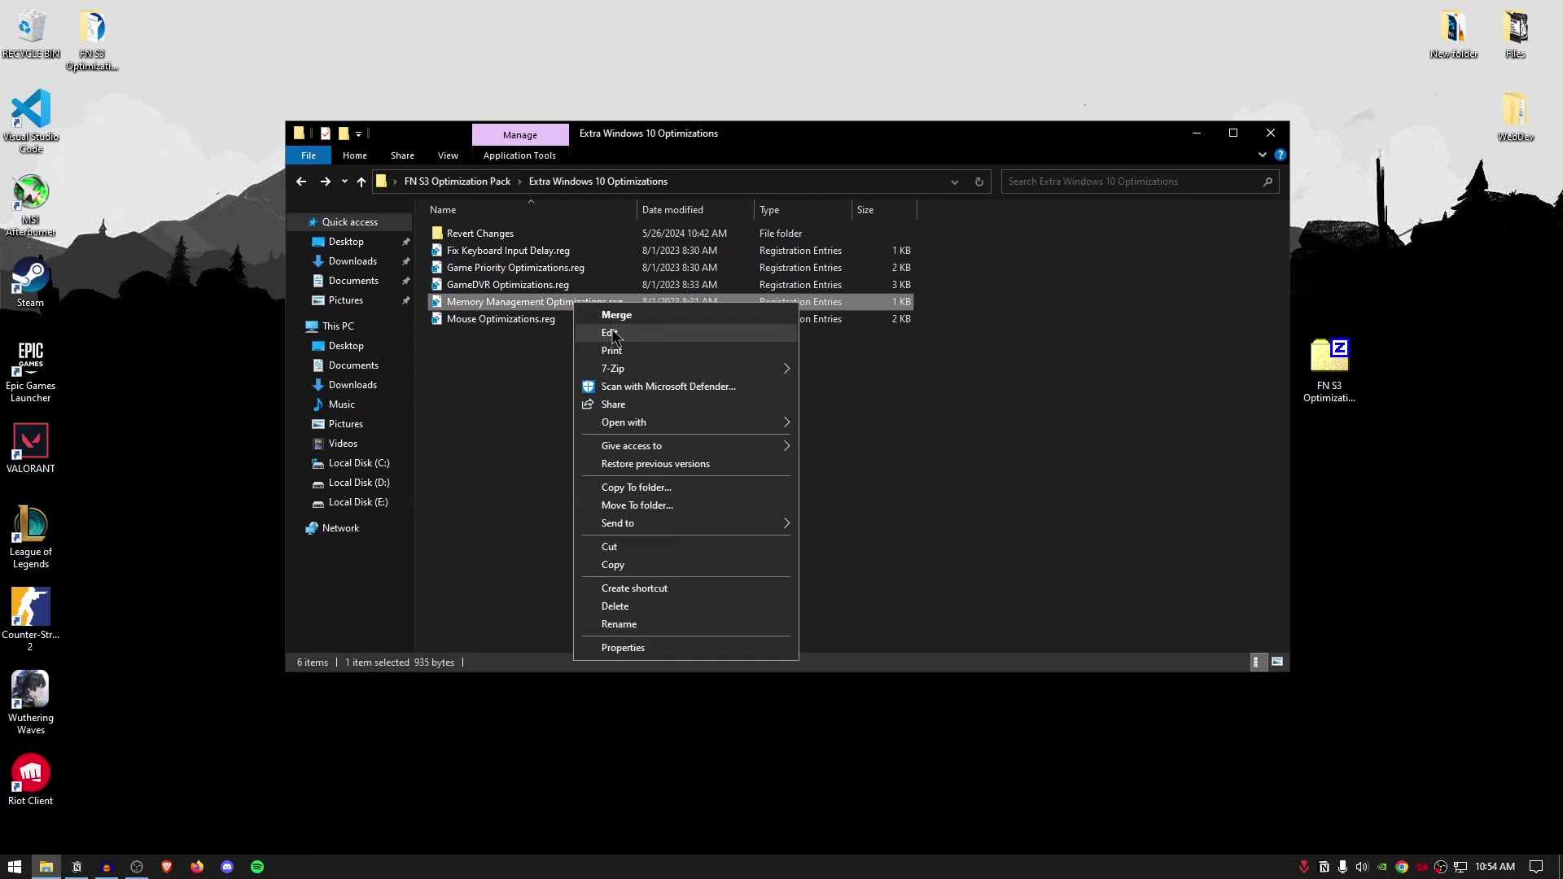
left_click(594, 331)
scroll(617, 442, "down", 2)
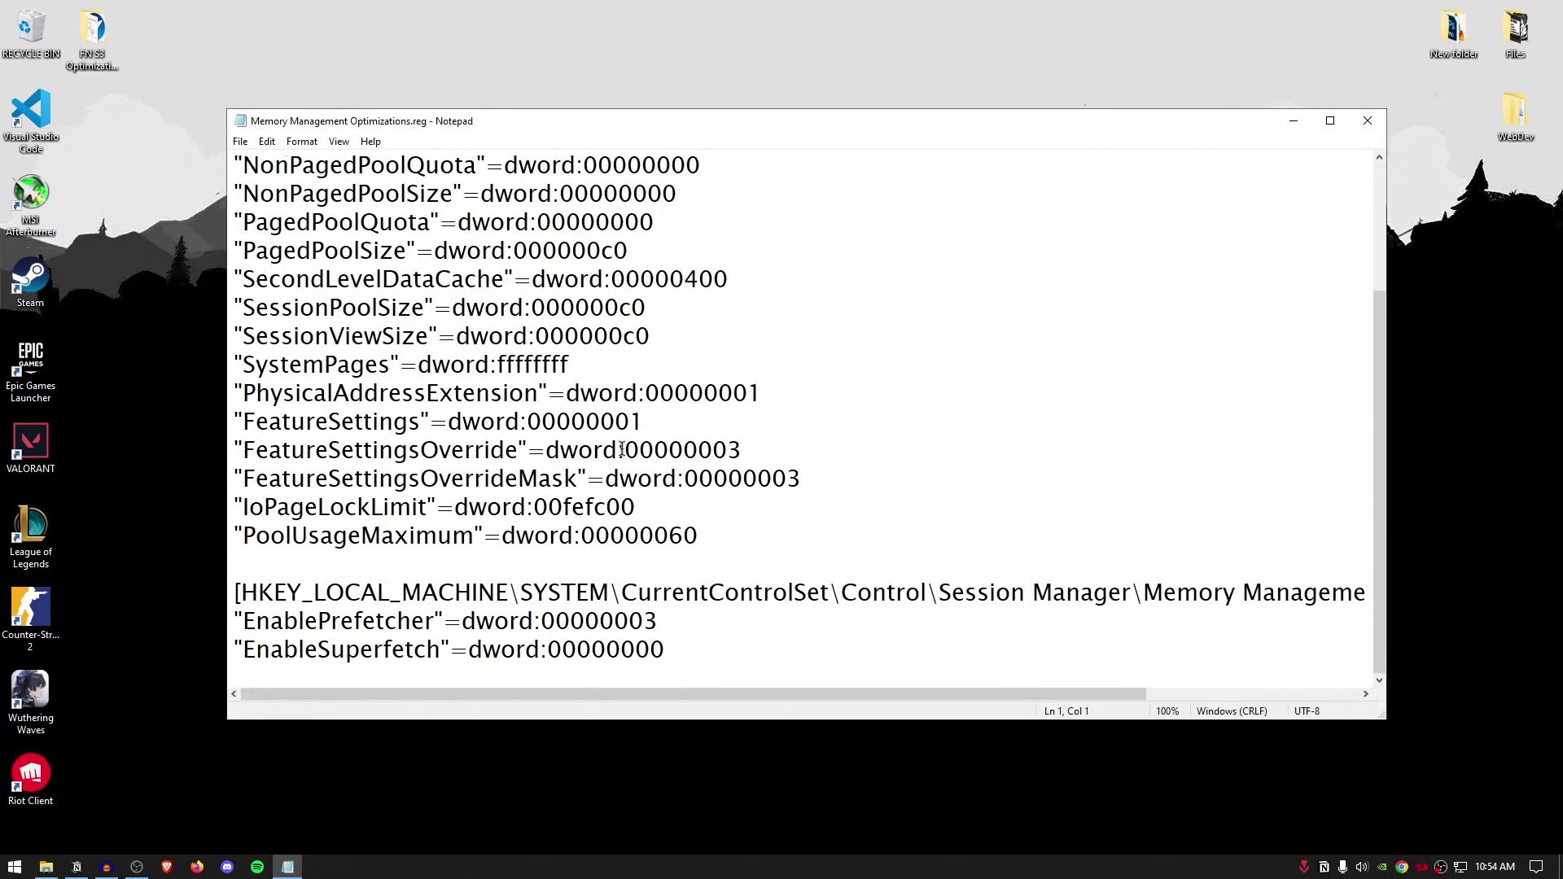
scroll(621, 448, "up", 2)
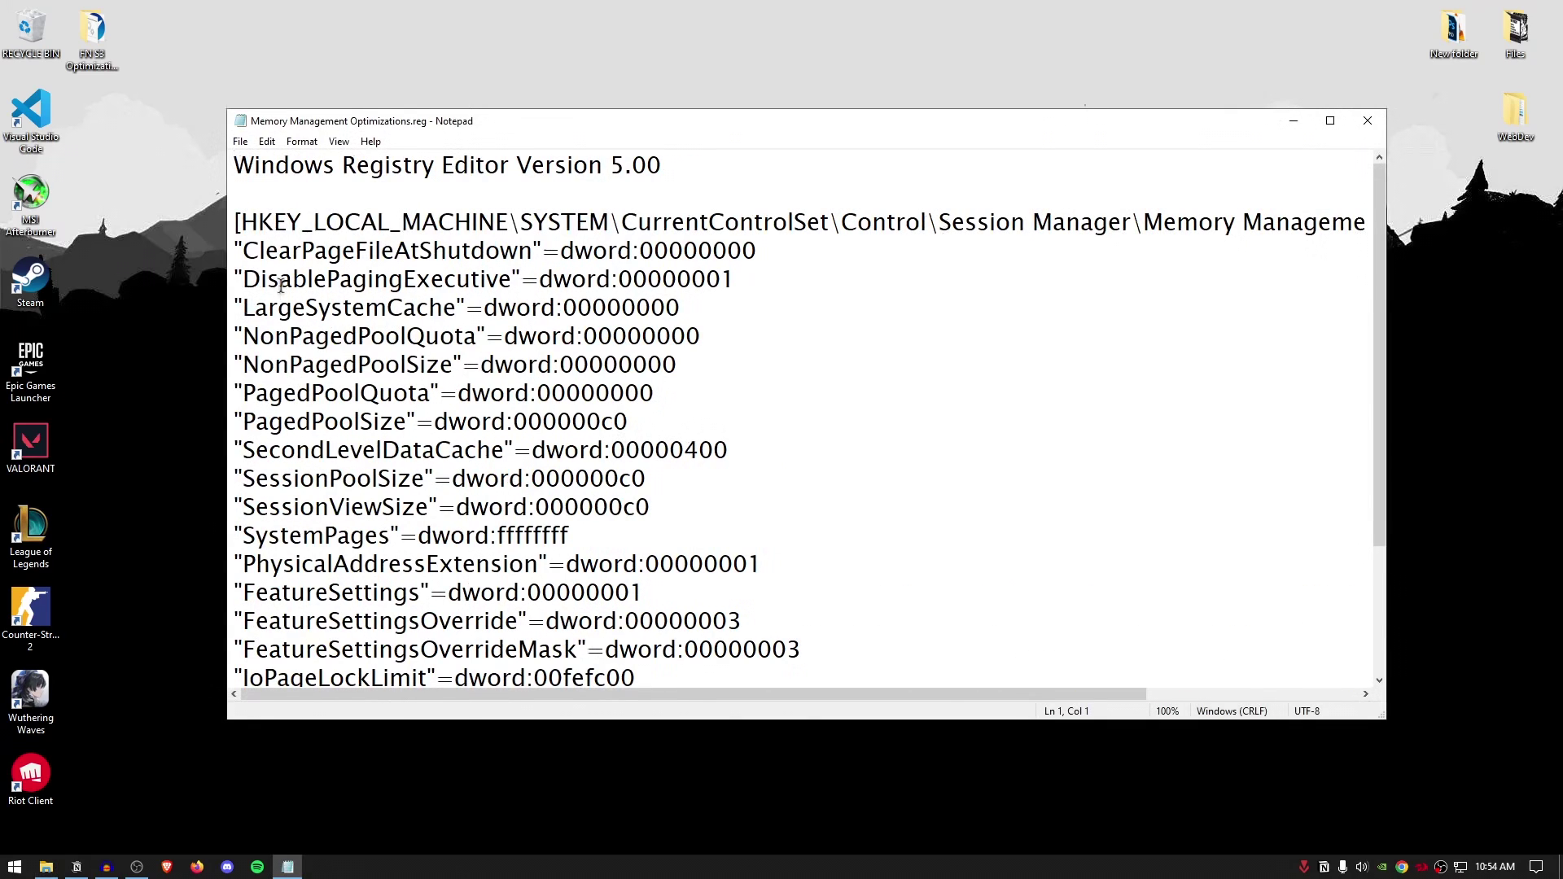
left_click_drag(244, 252, 831, 255)
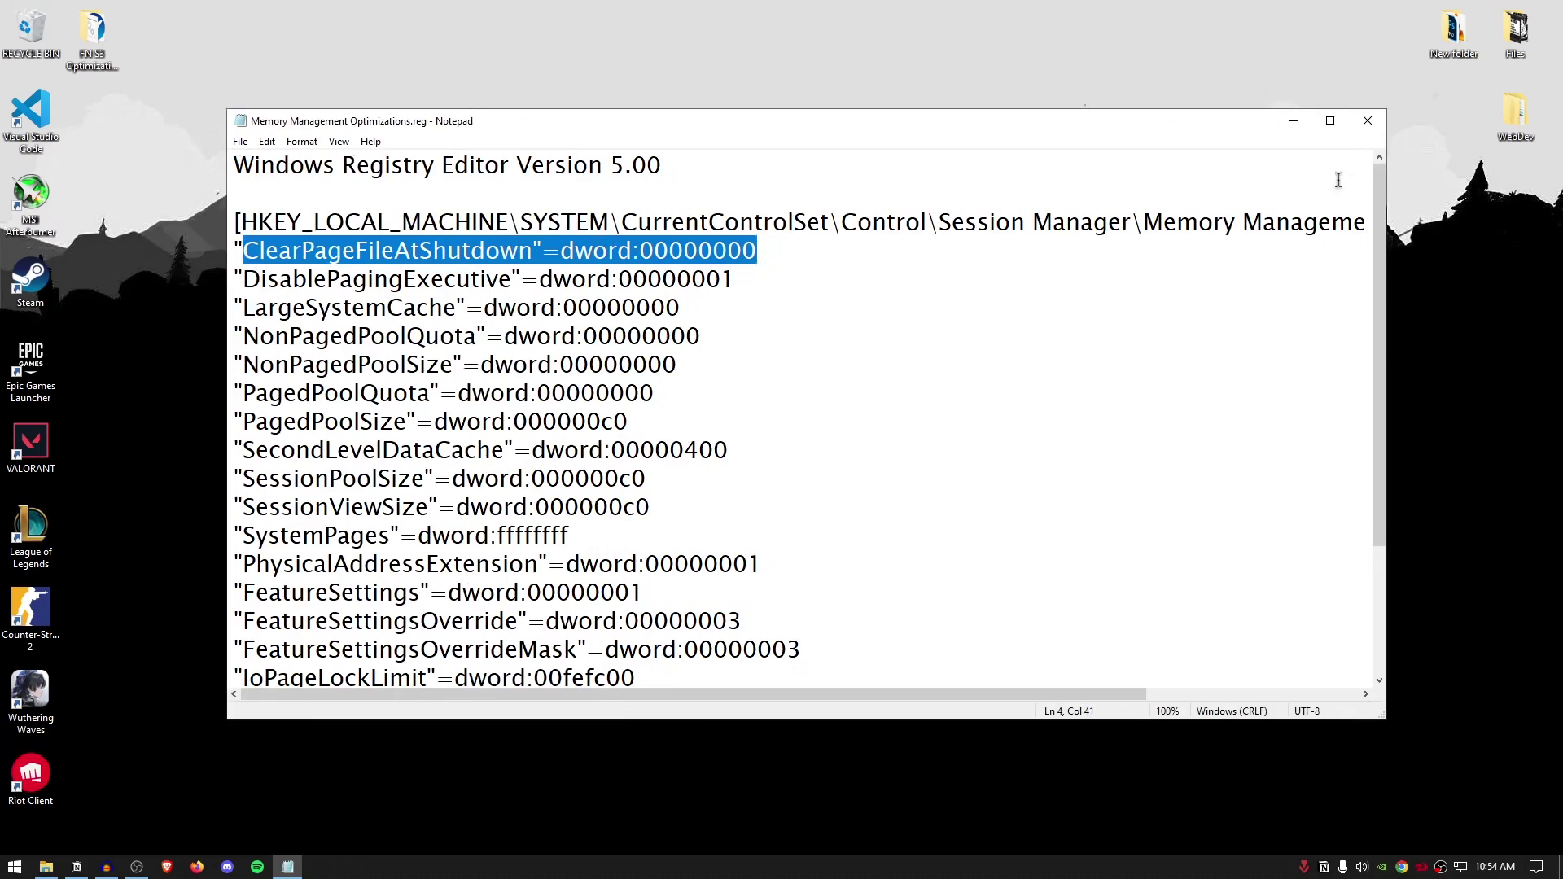
Close Notepad and merge GameDVR Optimizations.reg into the registry
left_click(1371, 124)
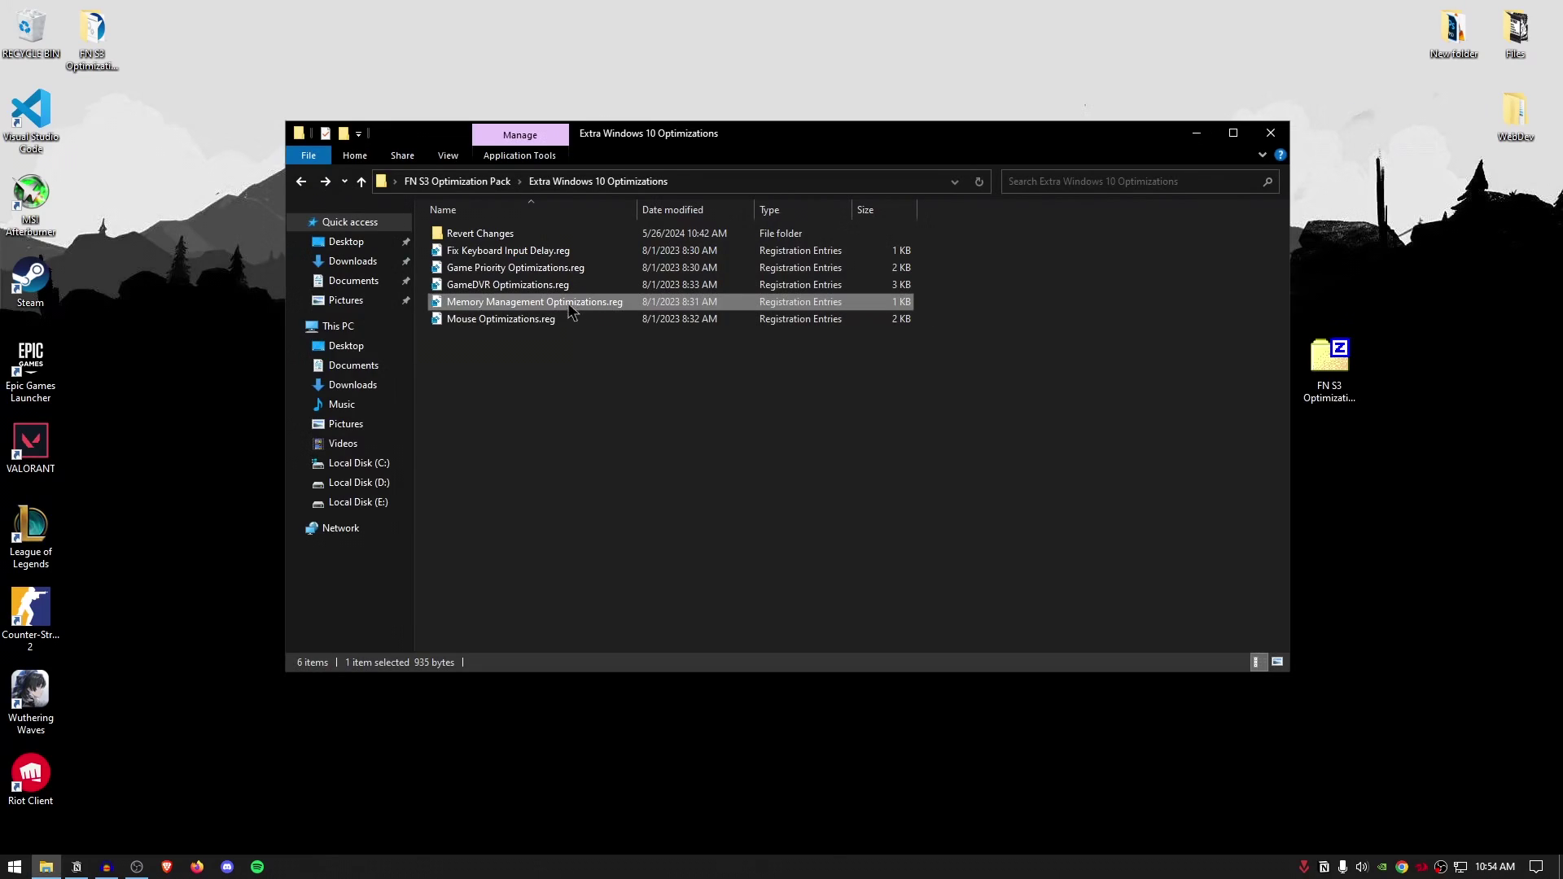
double_click(537, 285)
left_click(904, 458)
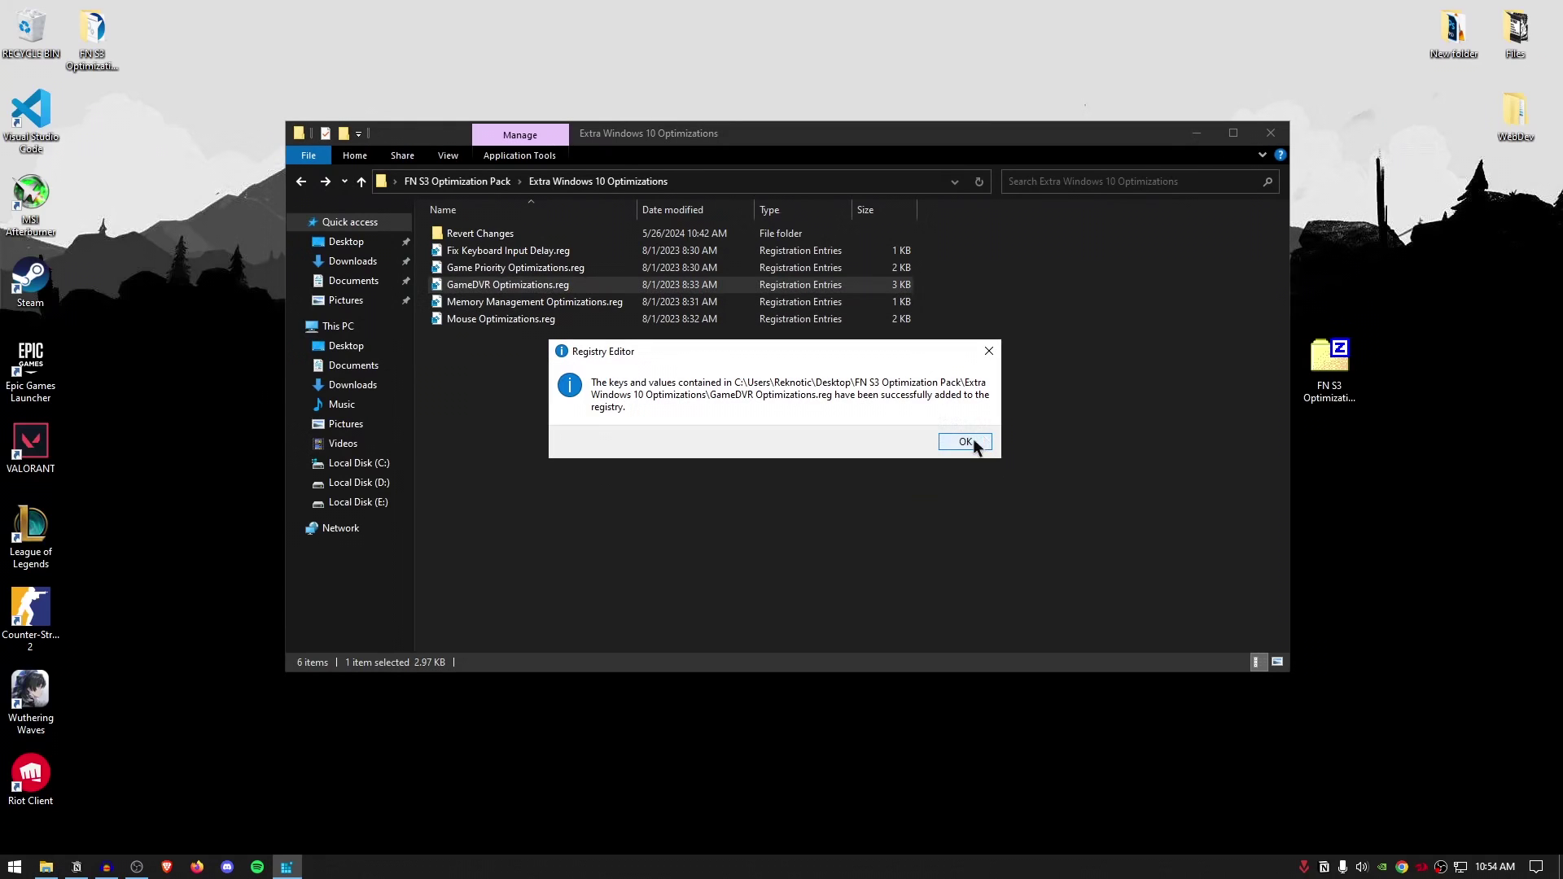
left_click(965, 442)
Merge Memory Management and Mouse Optimizations.reg, then return to the FN S3 Optimization Pack folder
double_click(533, 302)
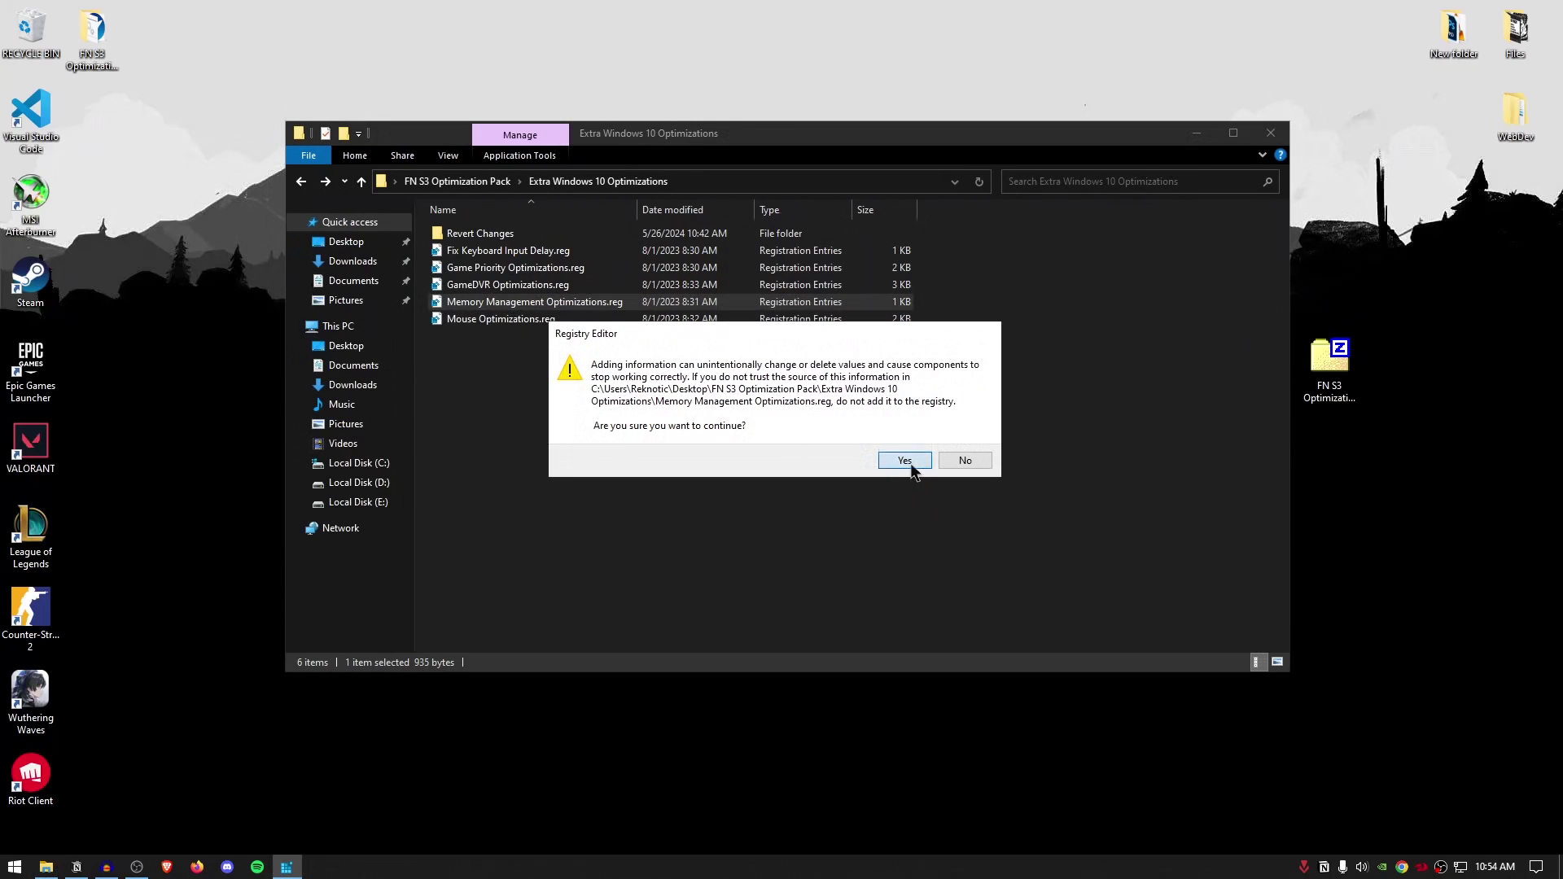
left_click(904, 460)
double_click(501, 318)
left_click(904, 460)
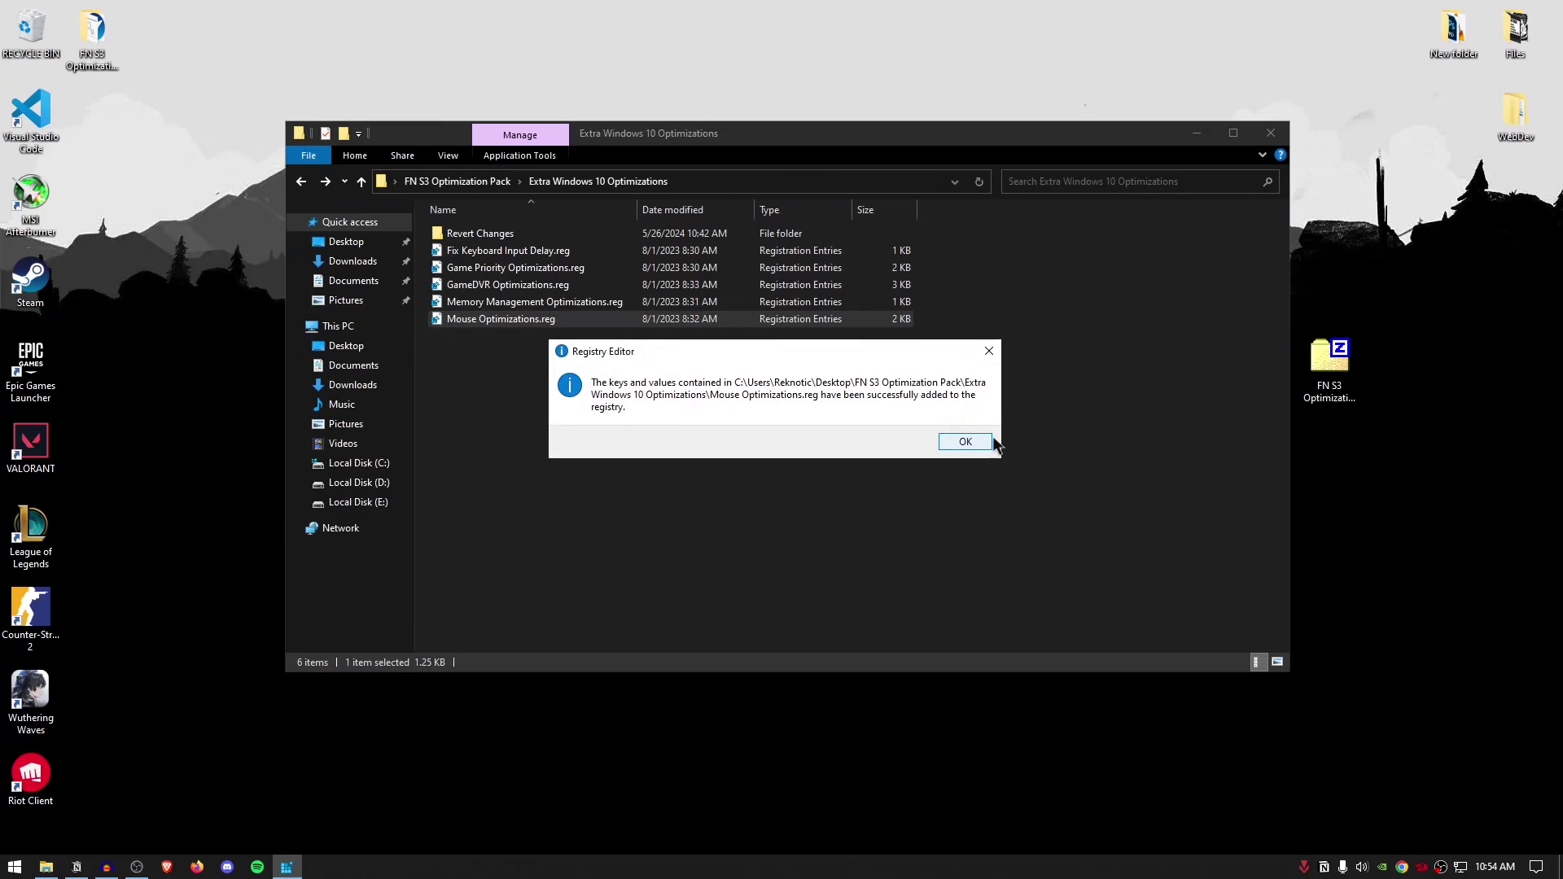
left_click(987, 442)
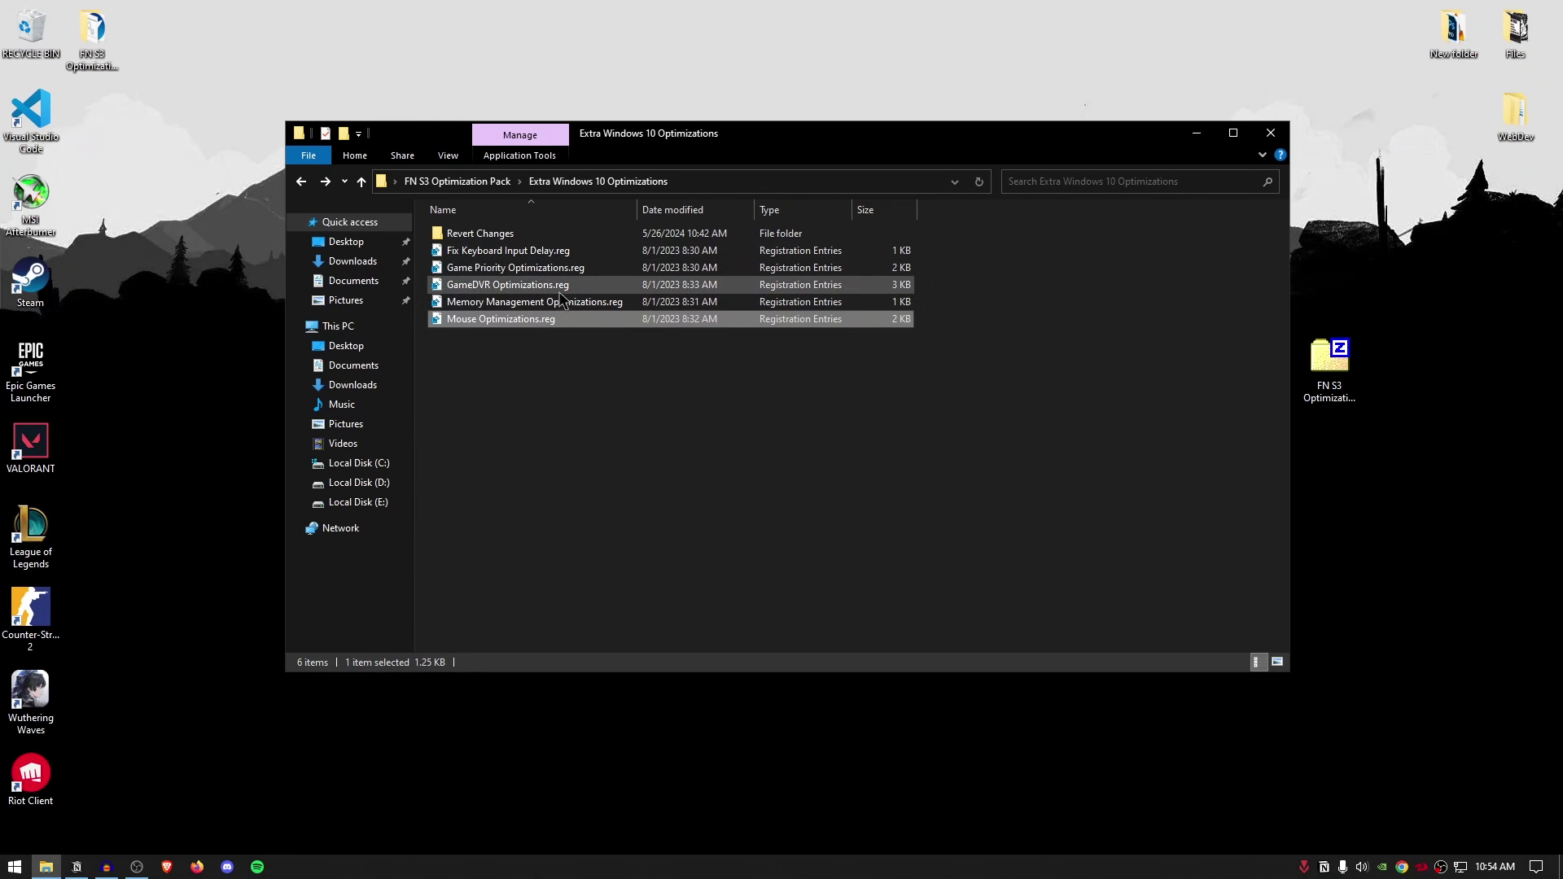
left_click(303, 182)
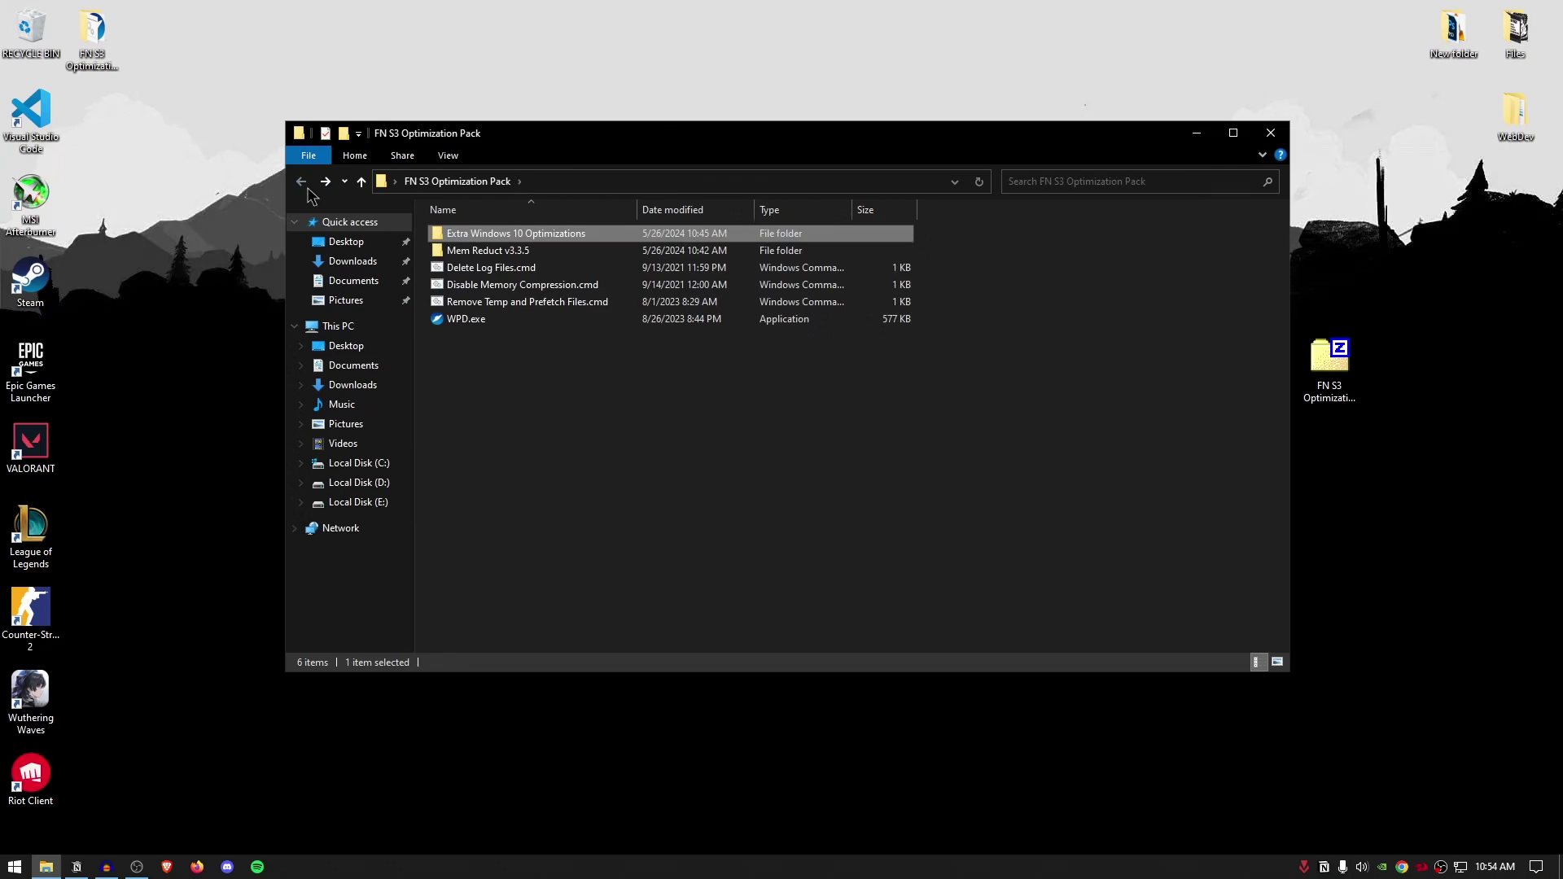
Run memreduct-3.3.5-setup.exe with default options and finish with Mem Reduct launching
double_click(547, 252)
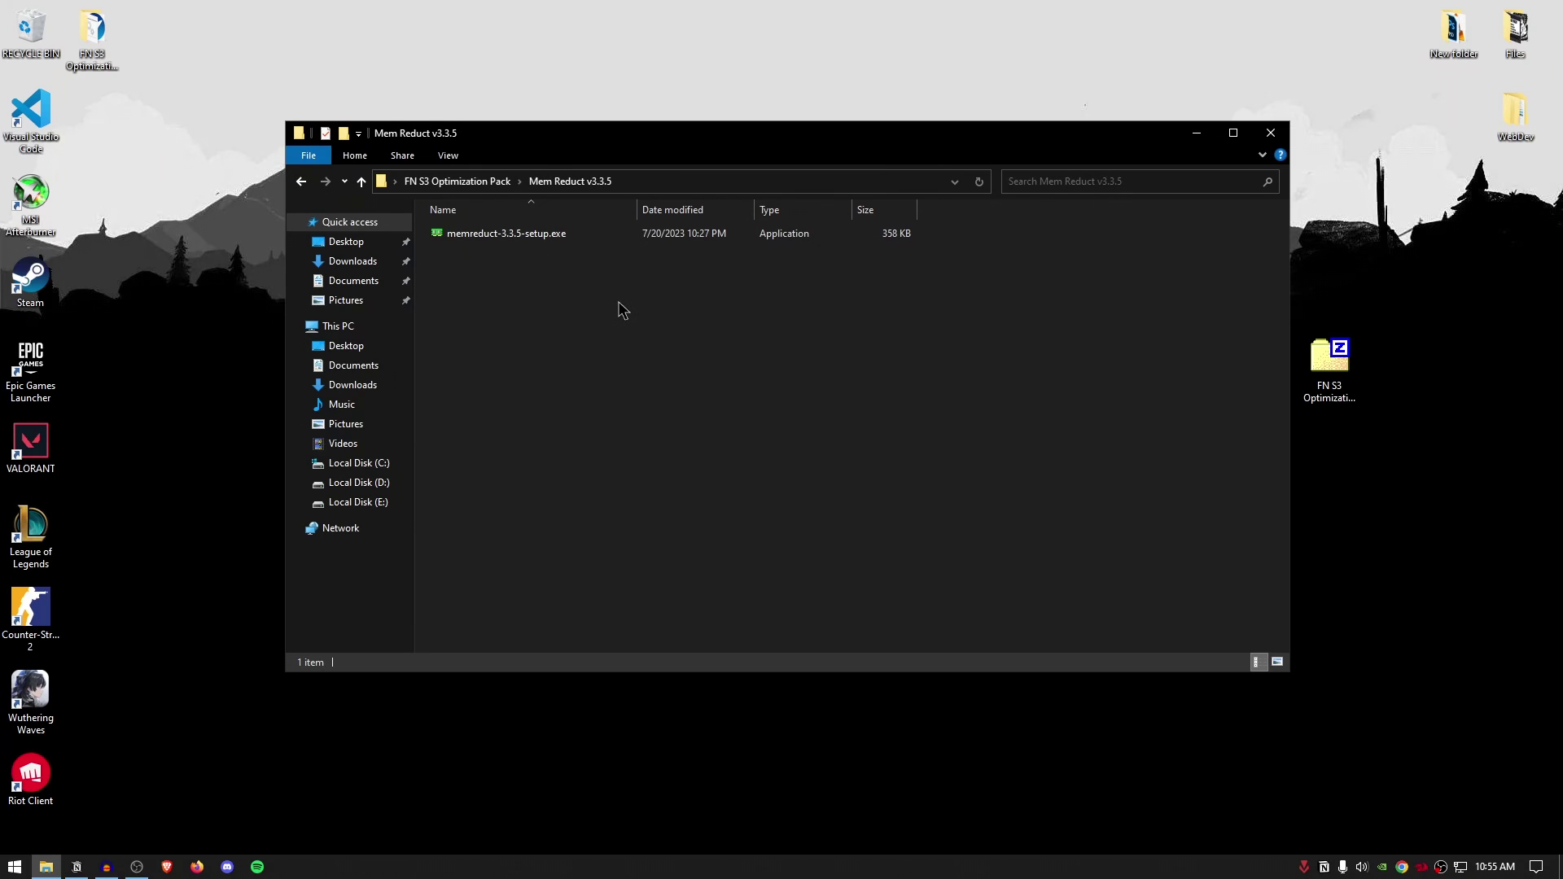
double_click(513, 234)
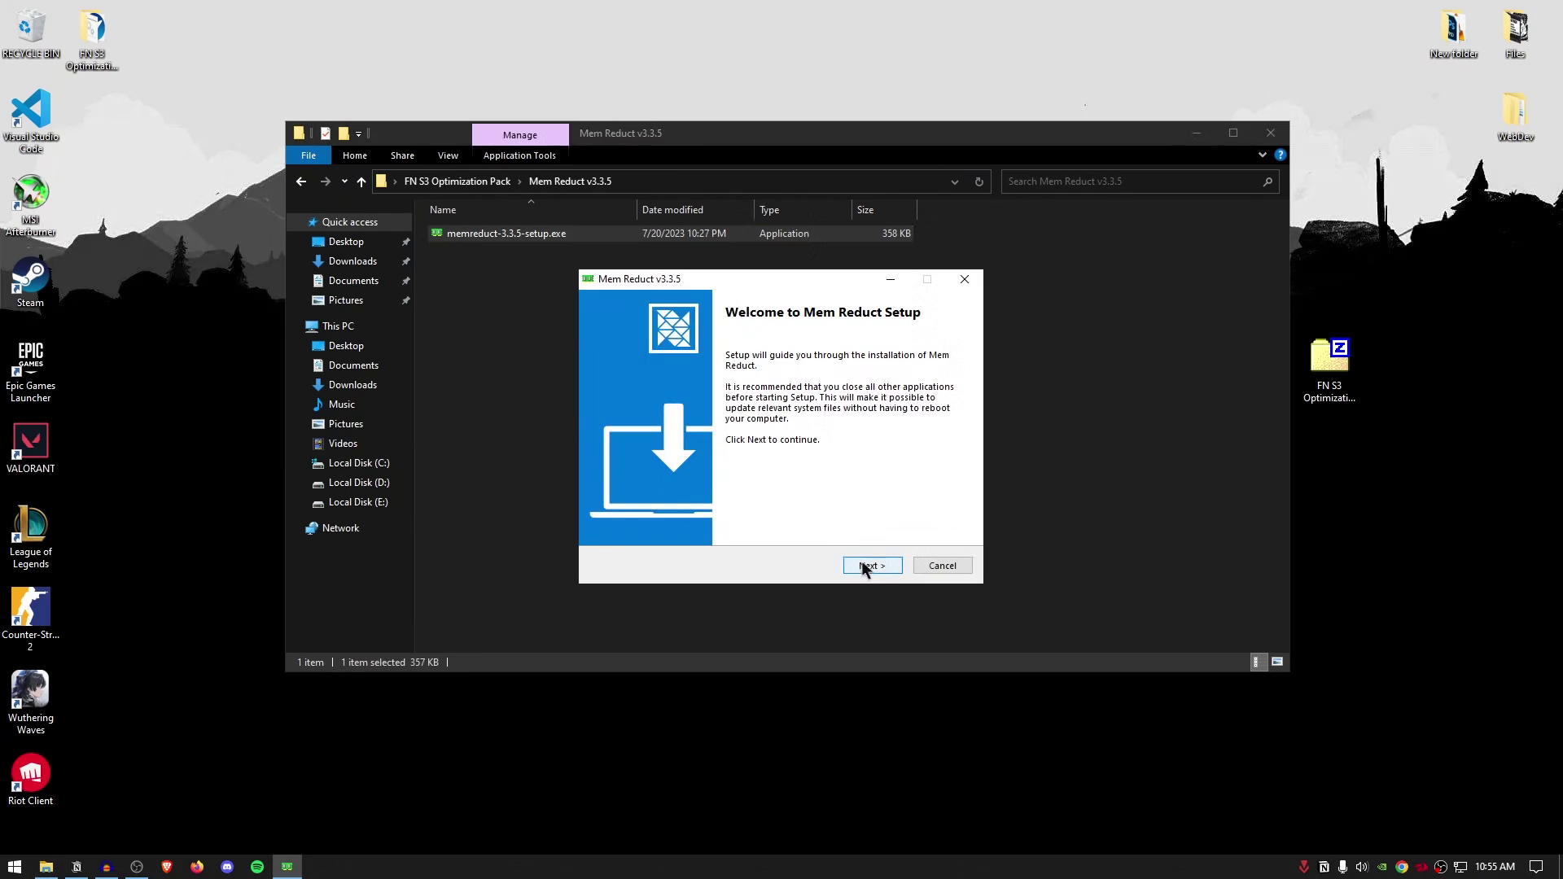
left_click(867, 566)
left_click(866, 566)
left_click(867, 566)
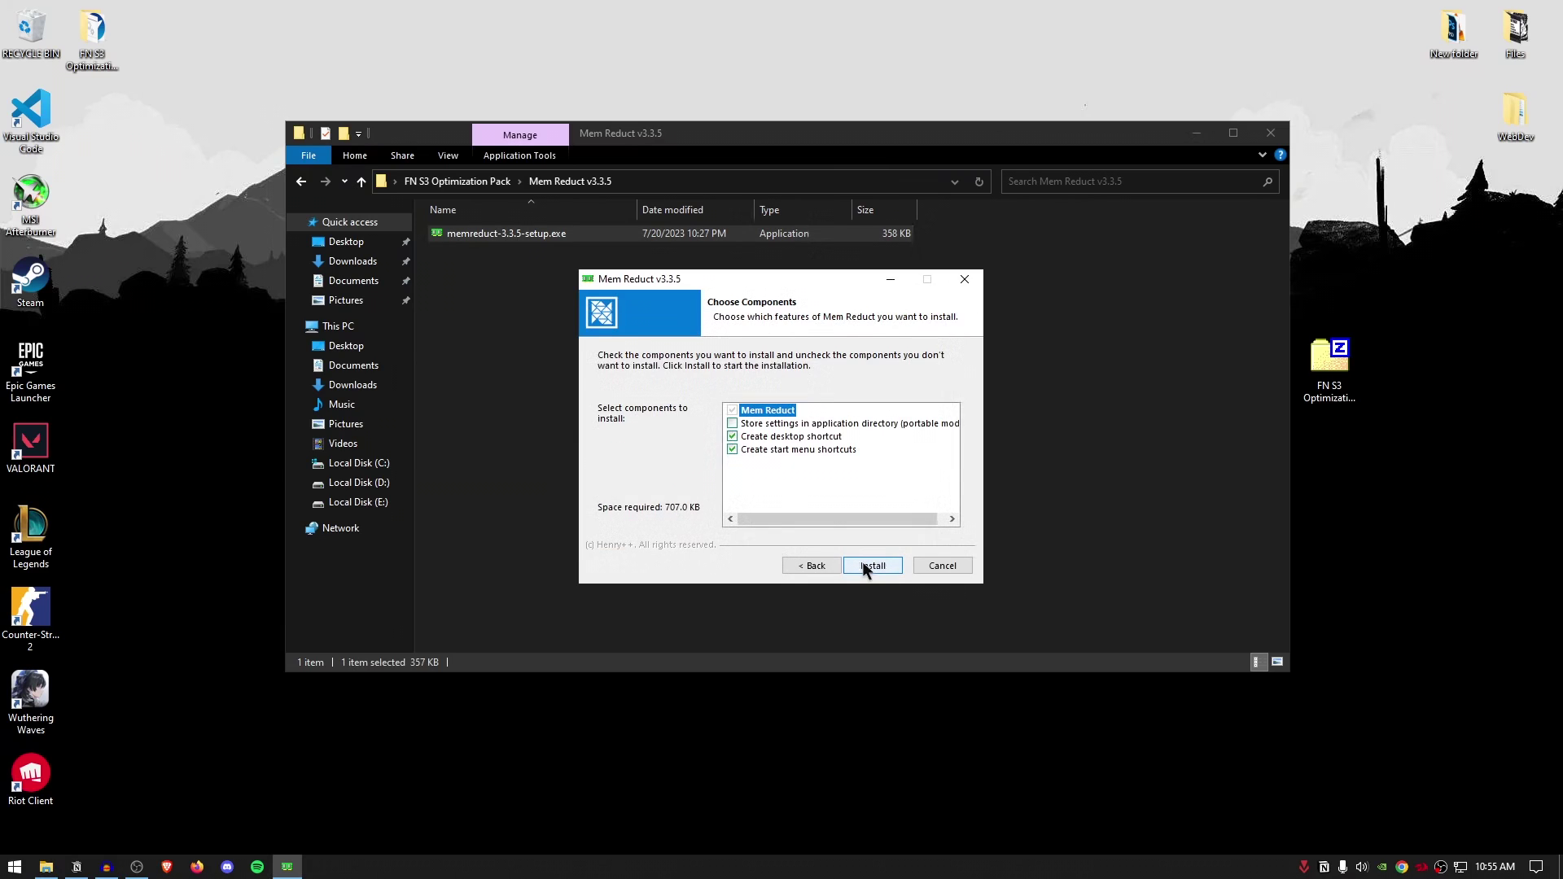
left_click(866, 566)
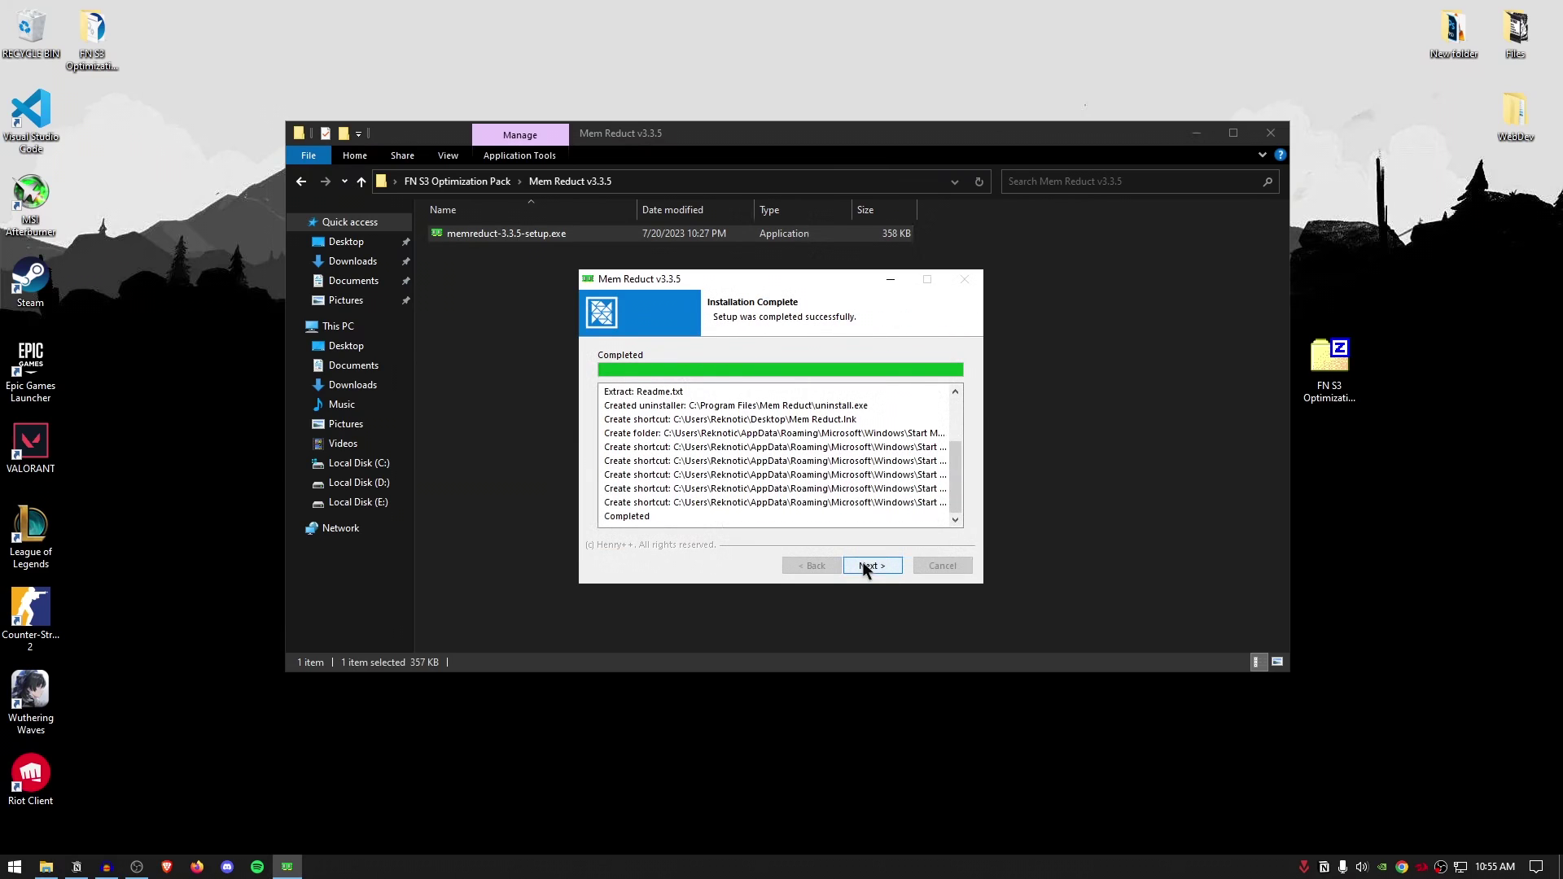
left_click(867, 566)
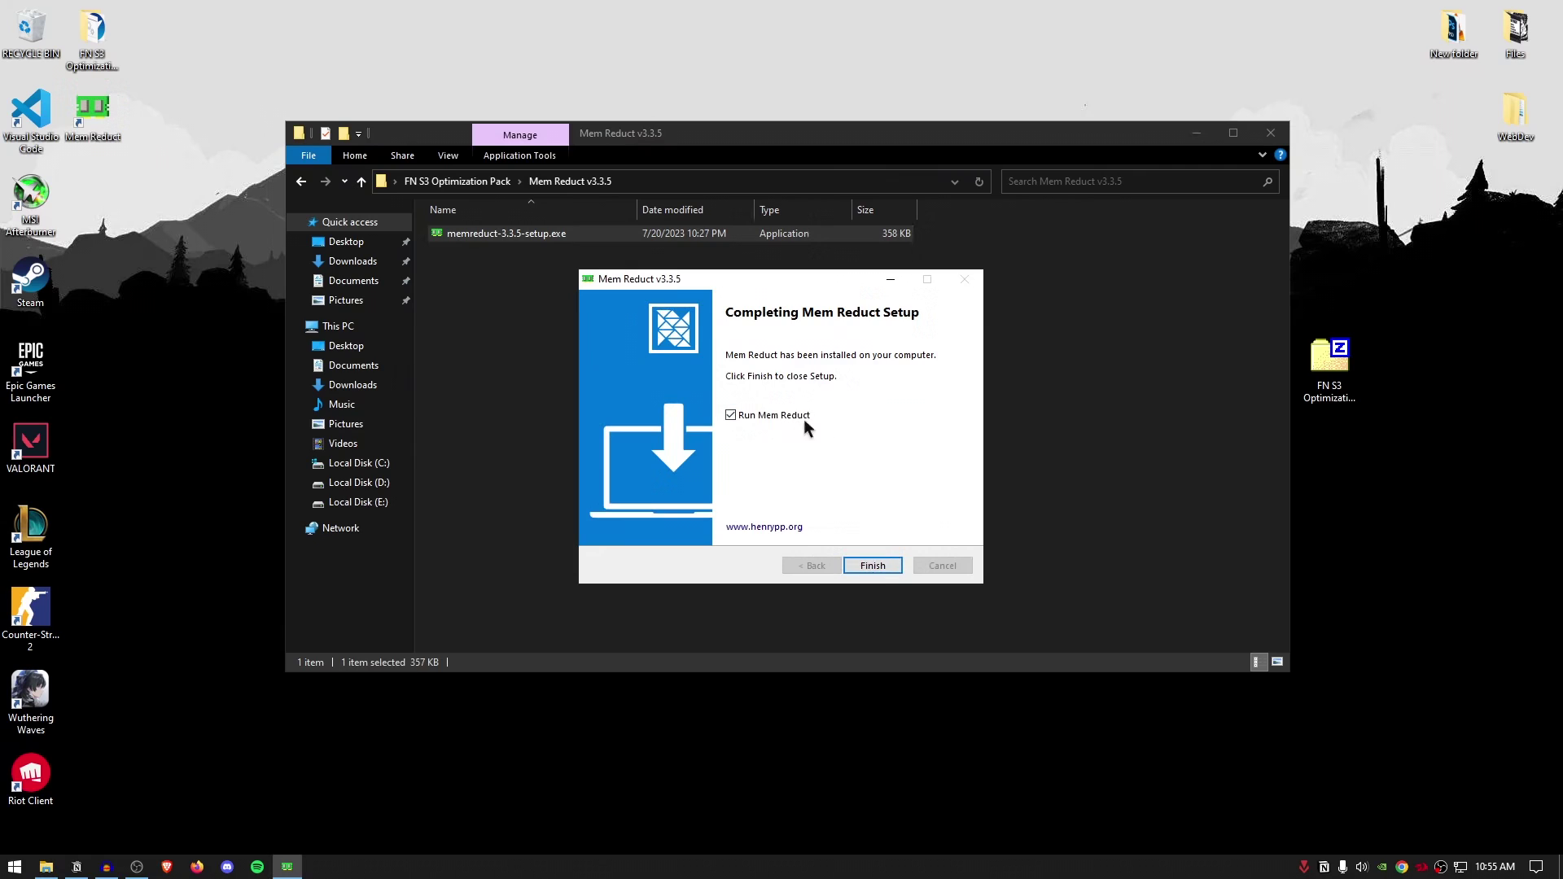
left_click(870, 566)
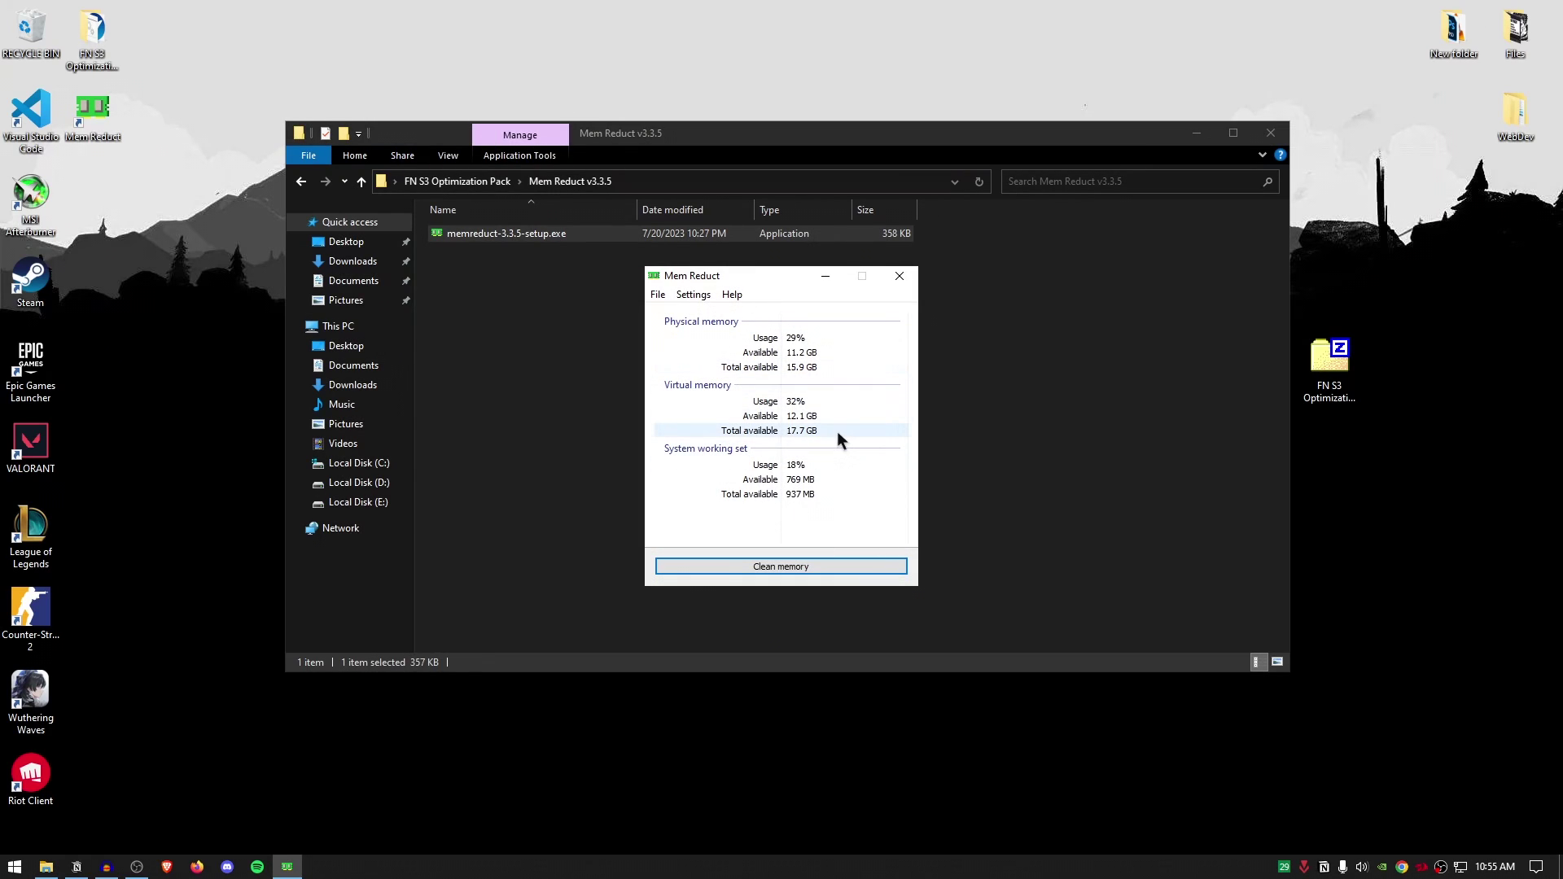
Clean memory in Mem Reduct to about 10% usage, close it, and go back to the pack folder
left_click(795, 566)
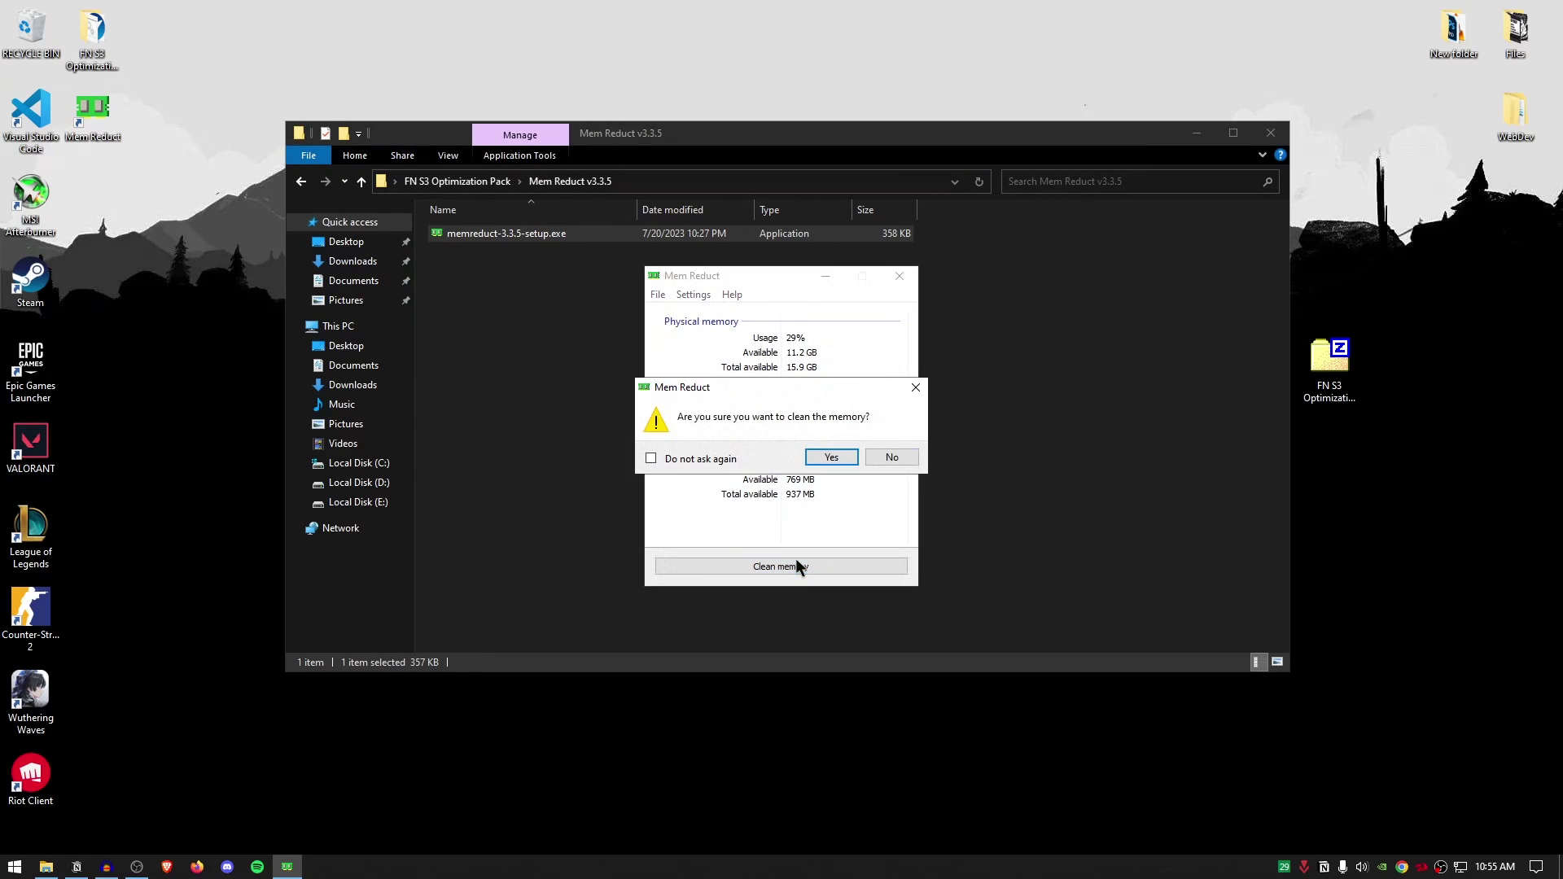
left_click(830, 455)
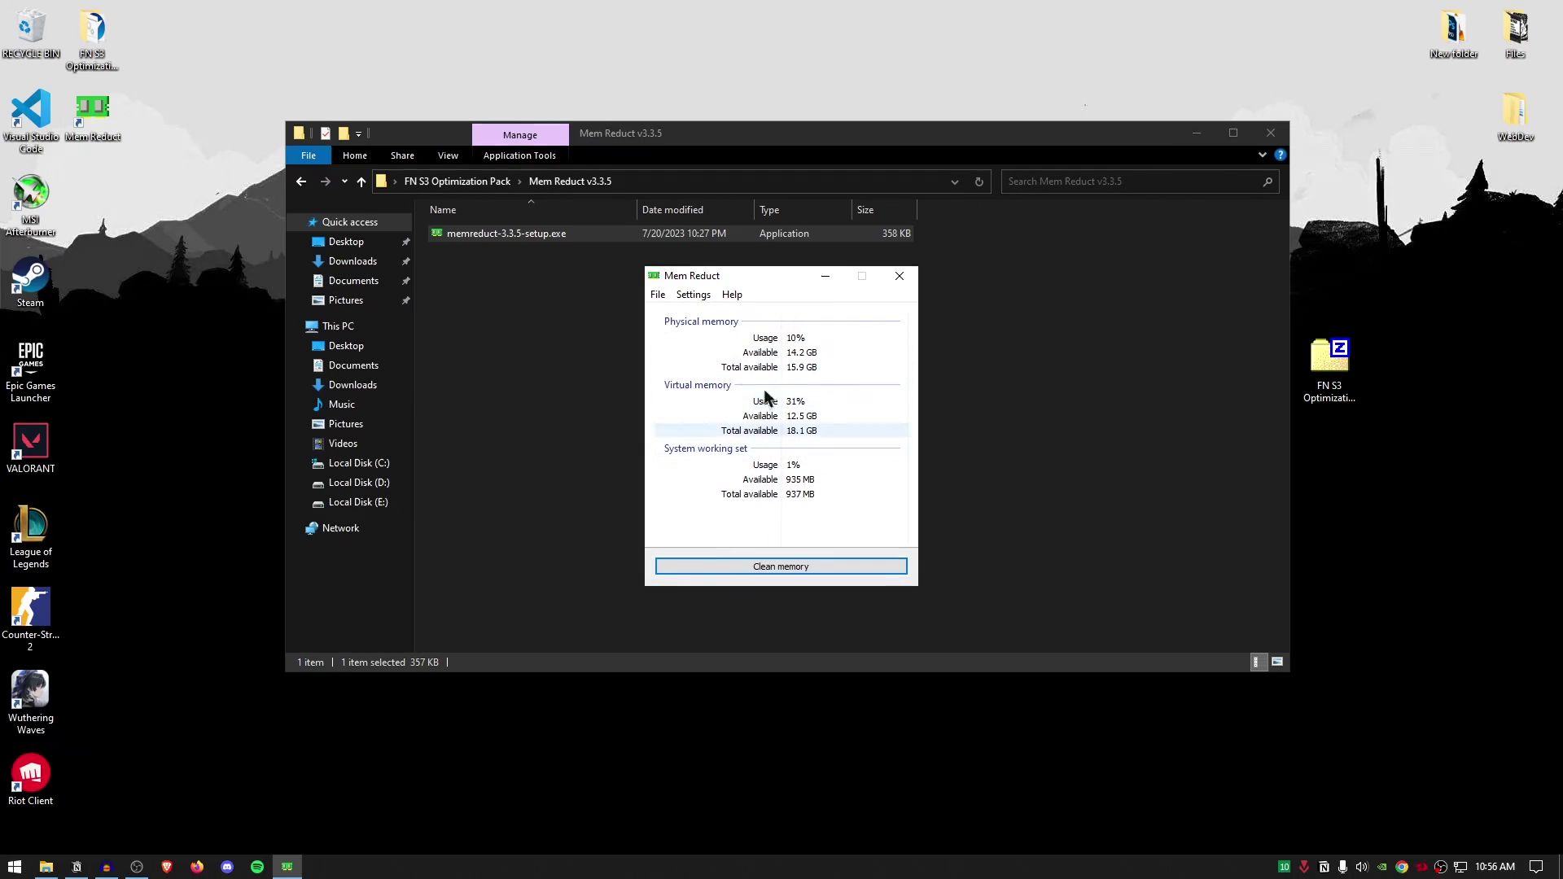
left_click(908, 277)
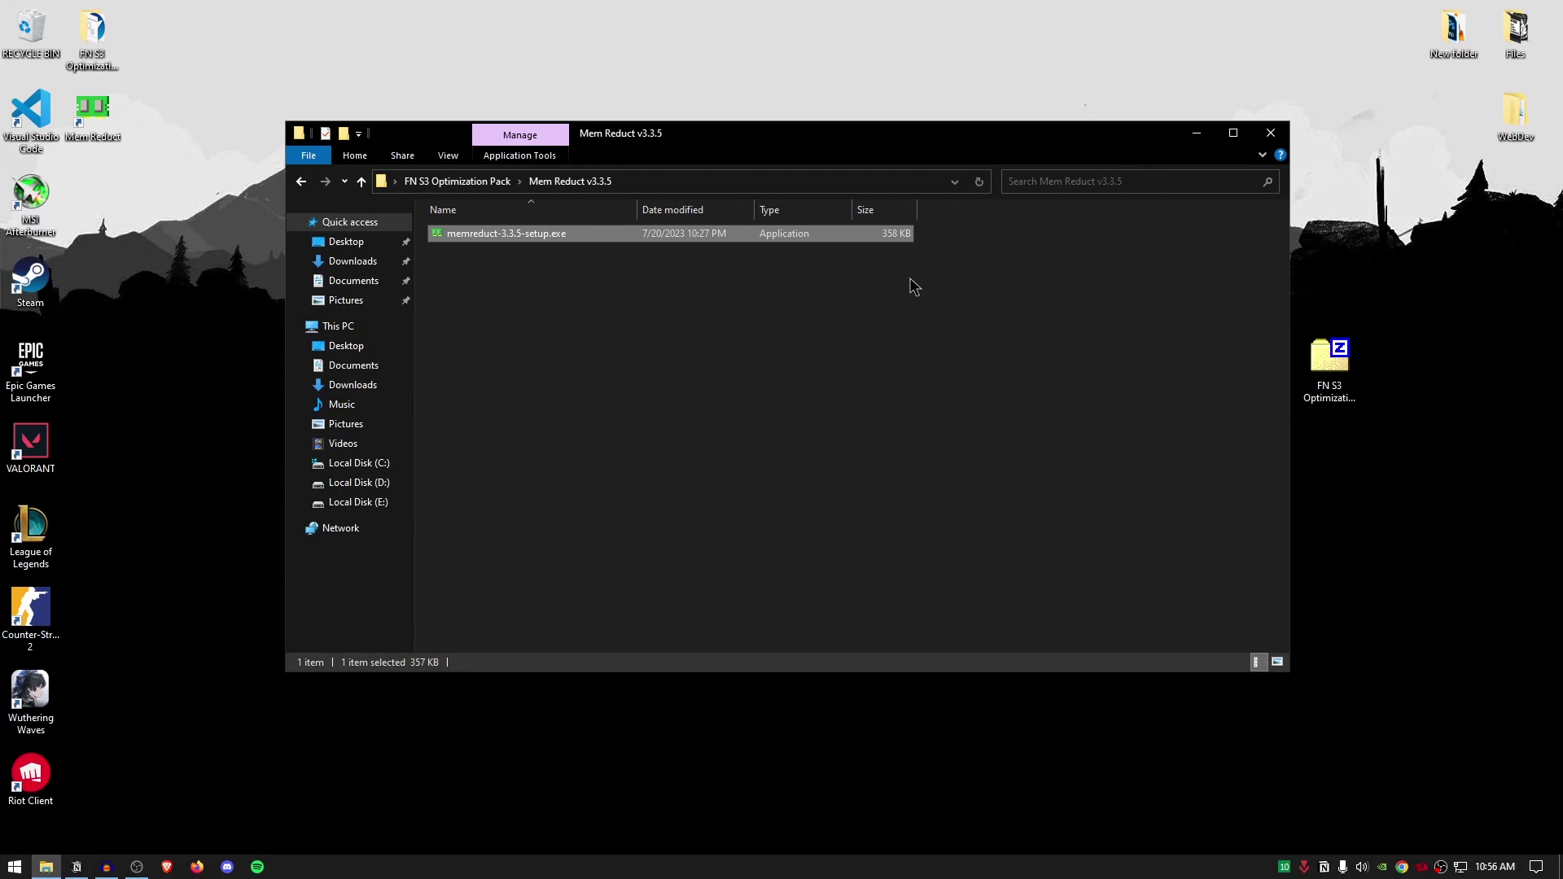
left_click(301, 181)
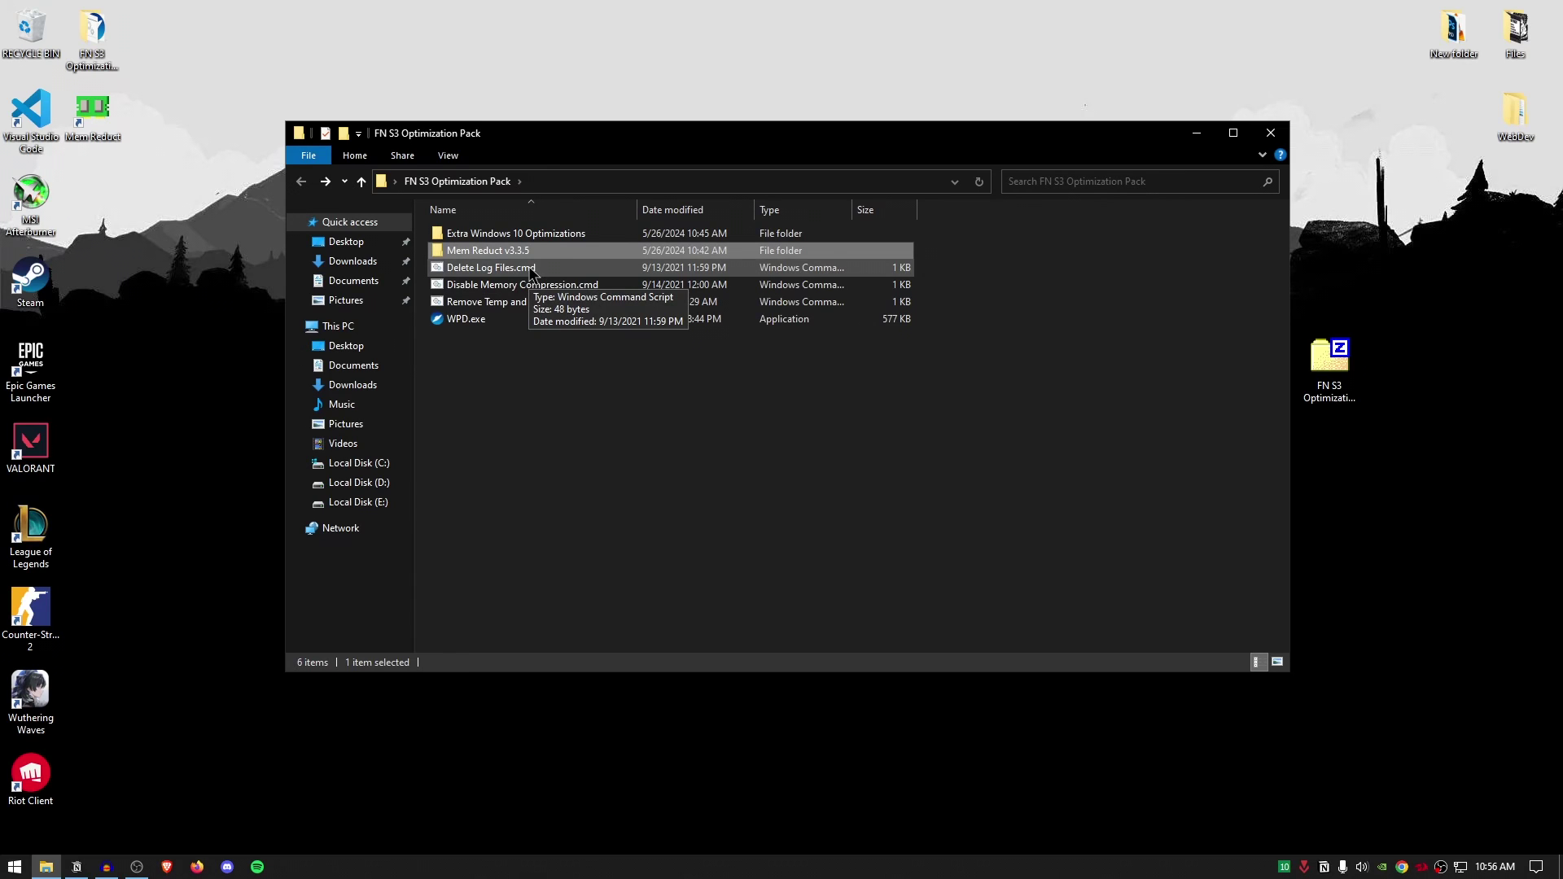
Run Delete Log Files.cmd and Remove Temp and Prefetch Files.cmd as administrator
right_click(530, 271)
left_click(596, 332)
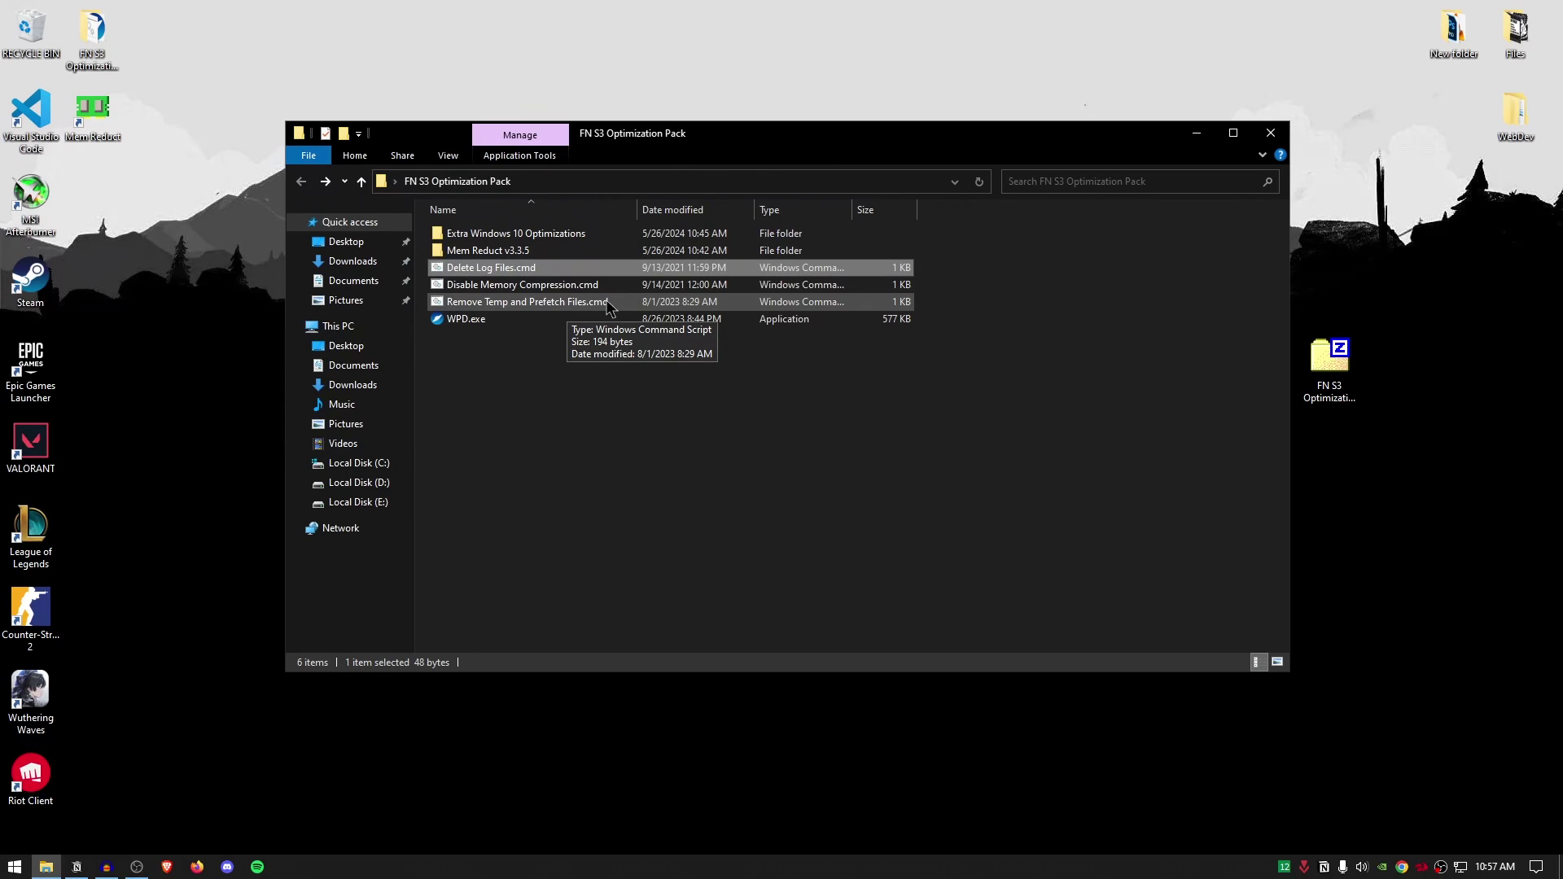
right_click(597, 308)
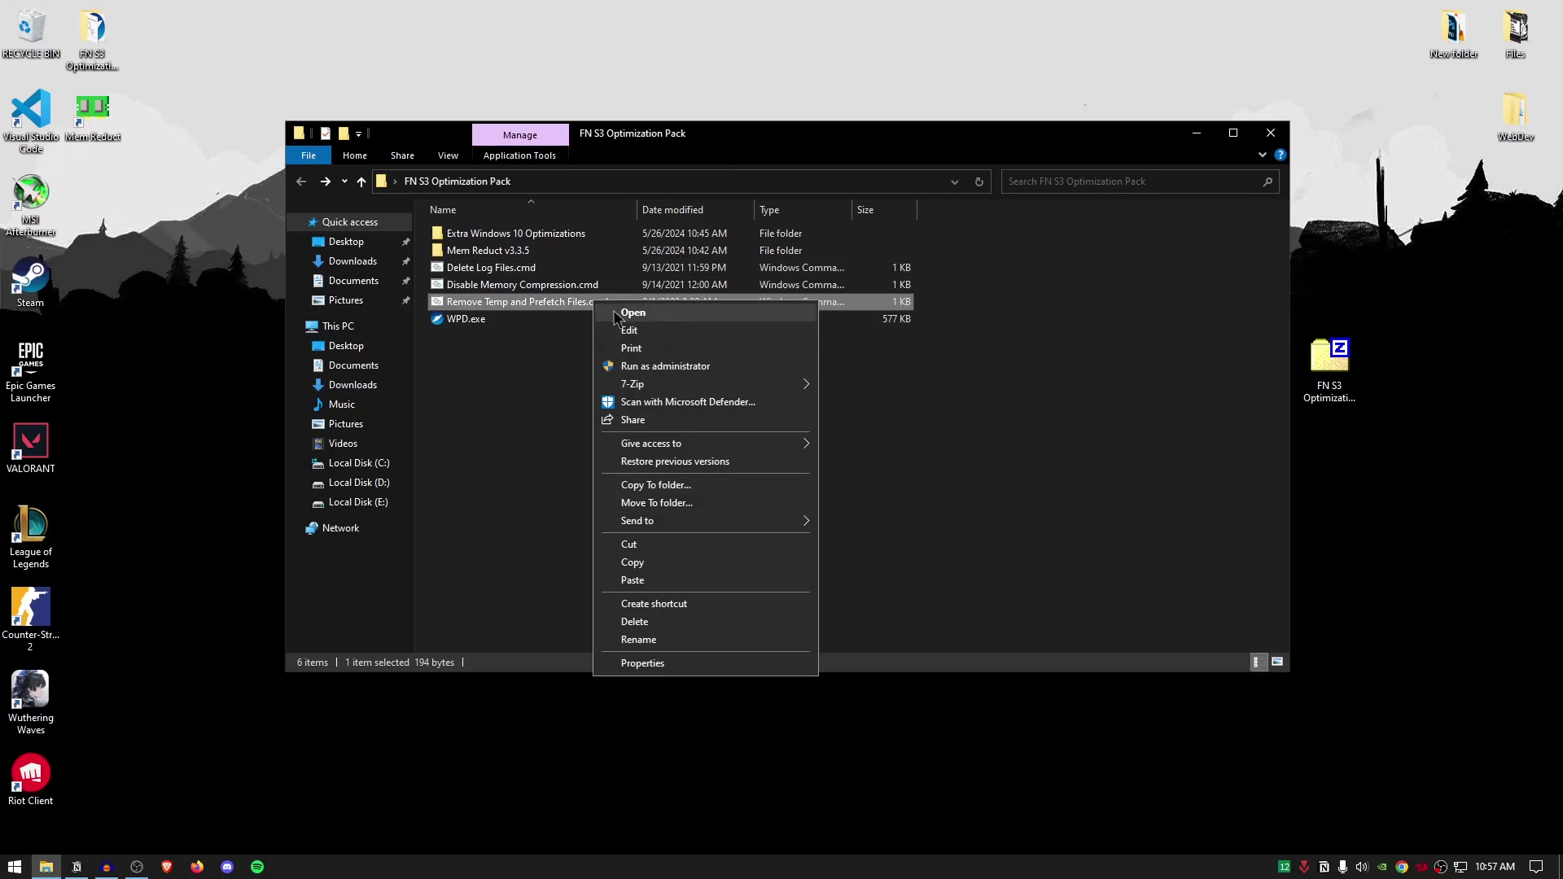
left_click(665, 373)
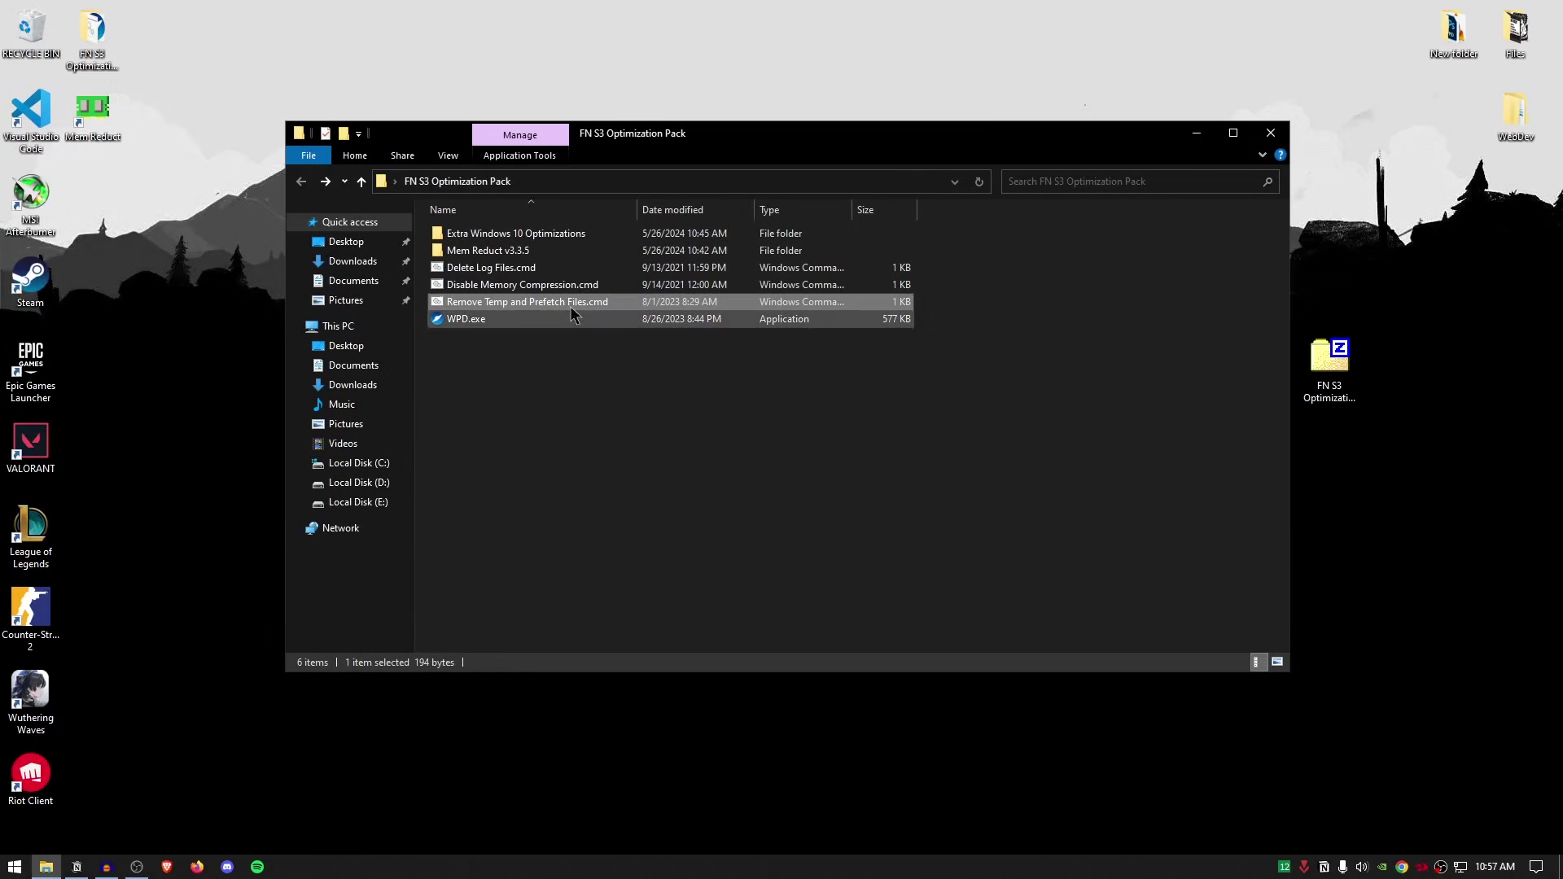
Run Disable Memory Compression.cmd as administrator and close its finished console window
left_click(458, 287)
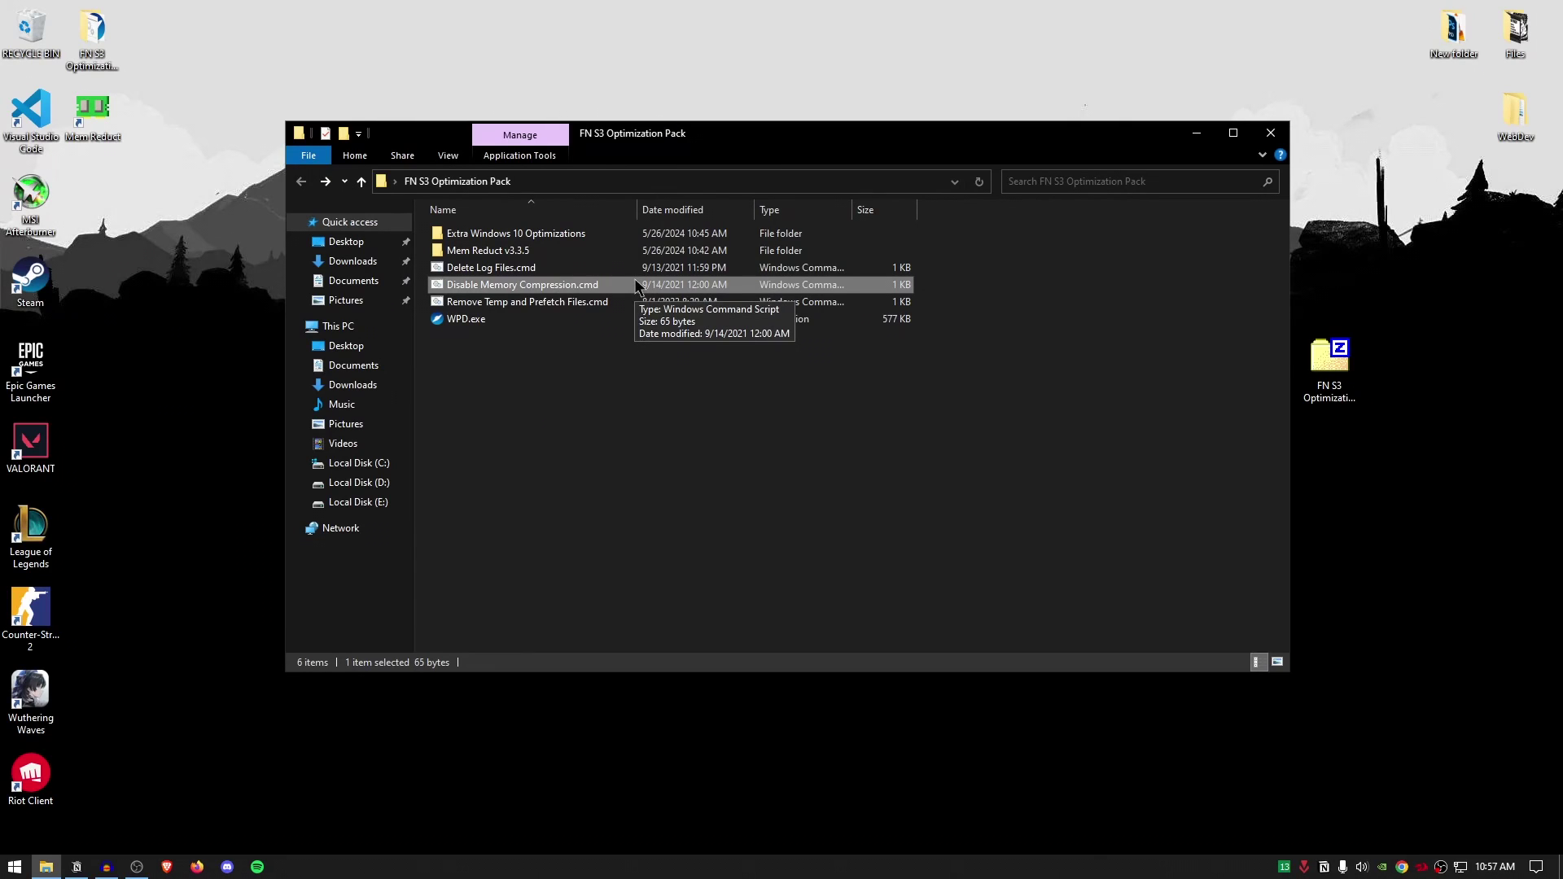
right_click(526, 281)
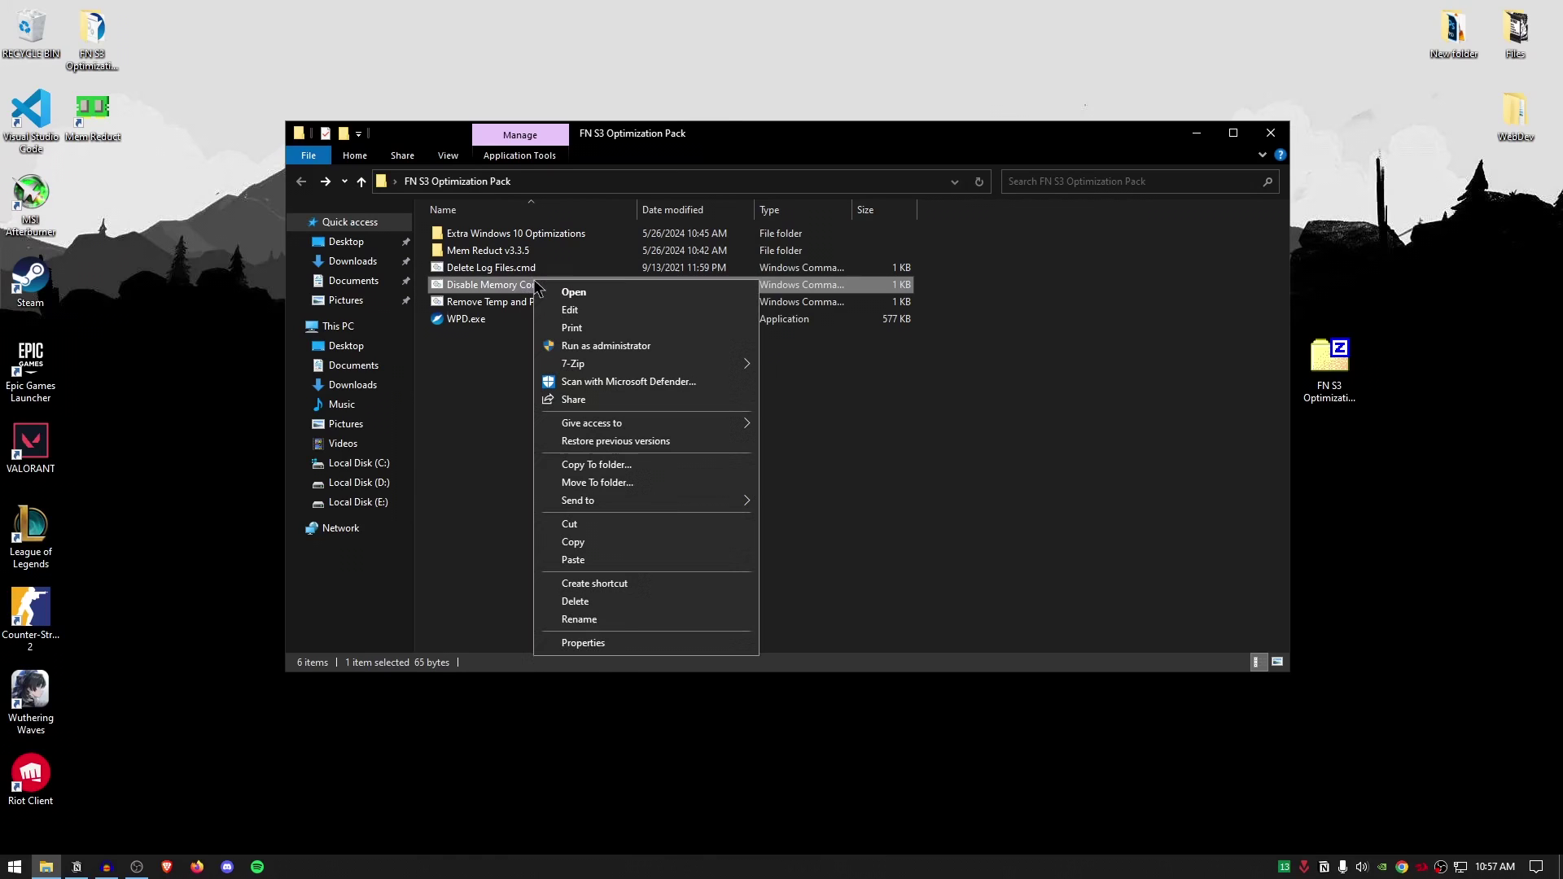
left_click(616, 352)
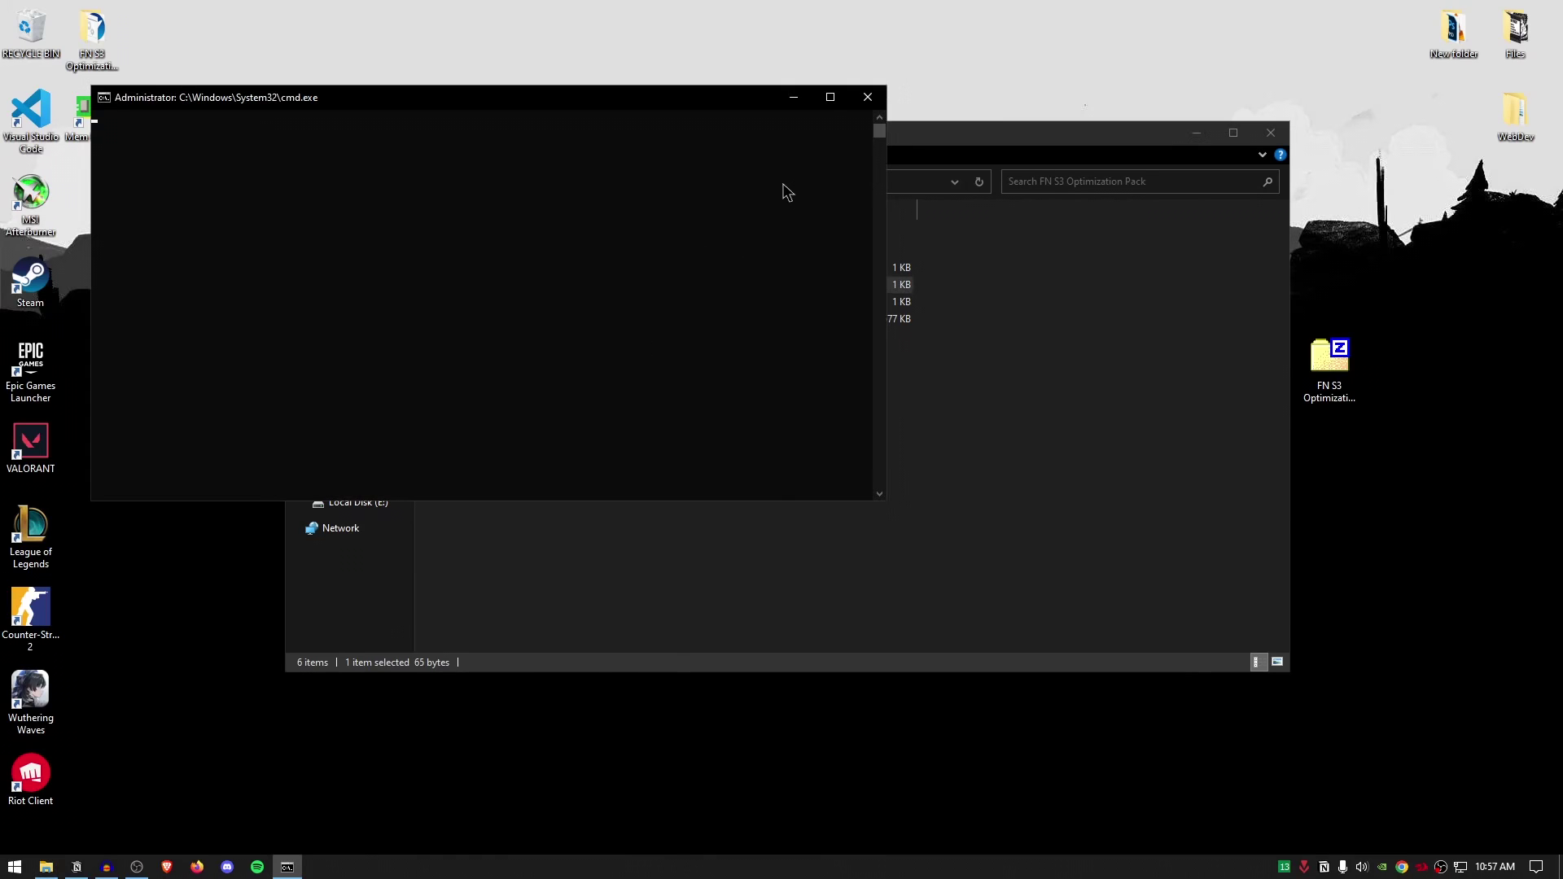
key("Return")
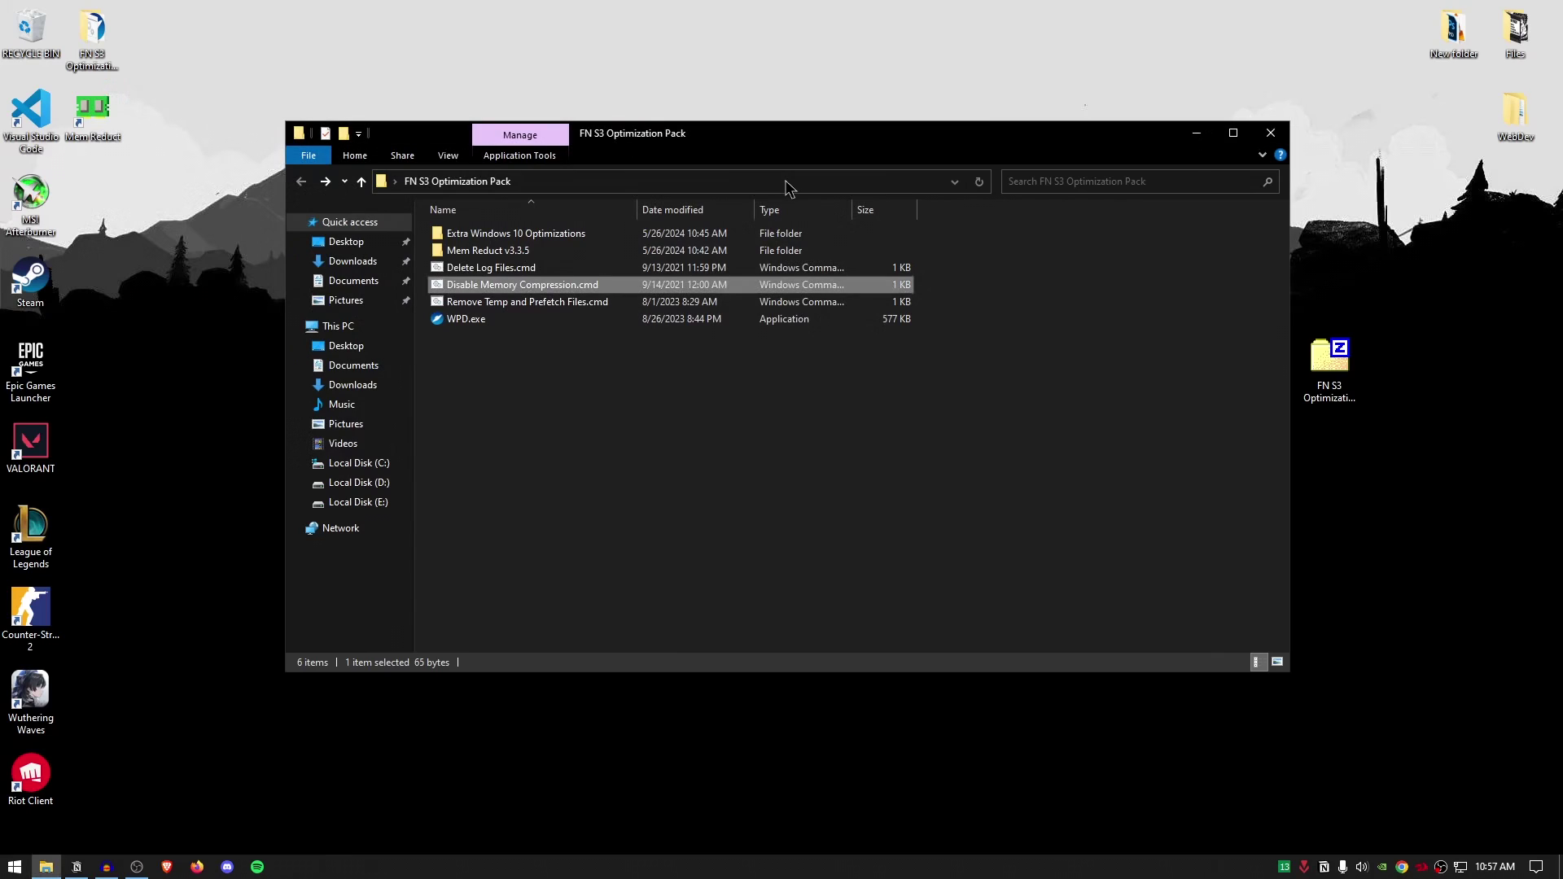
left_click(491, 326)
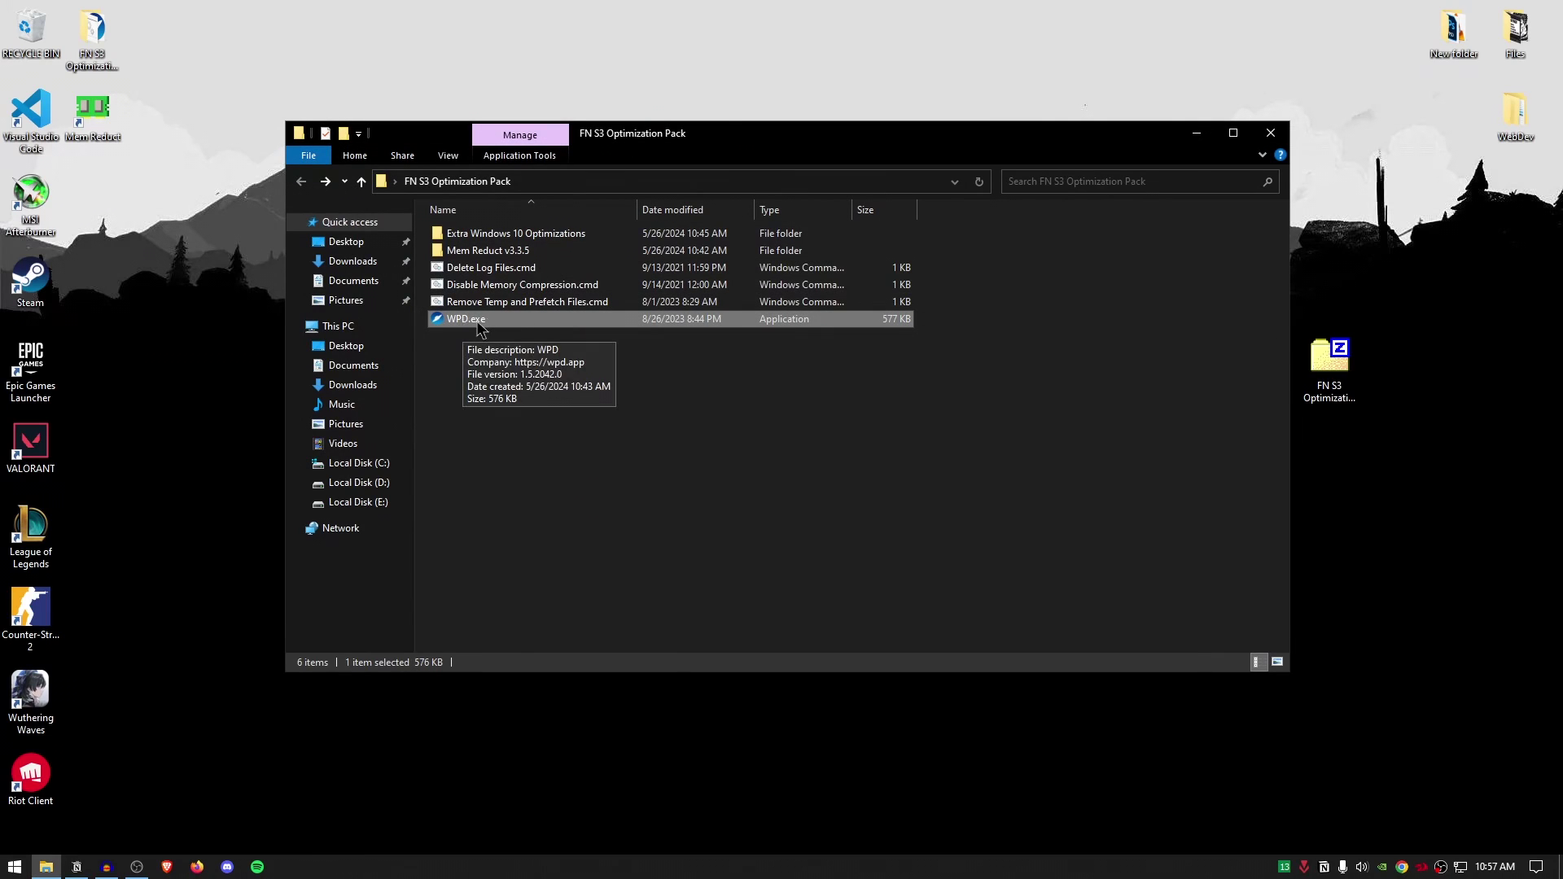
Launch WPD as administrator, disable Telemetry and block the Telemetry IPs
right_click(478, 322)
left_click(514, 354)
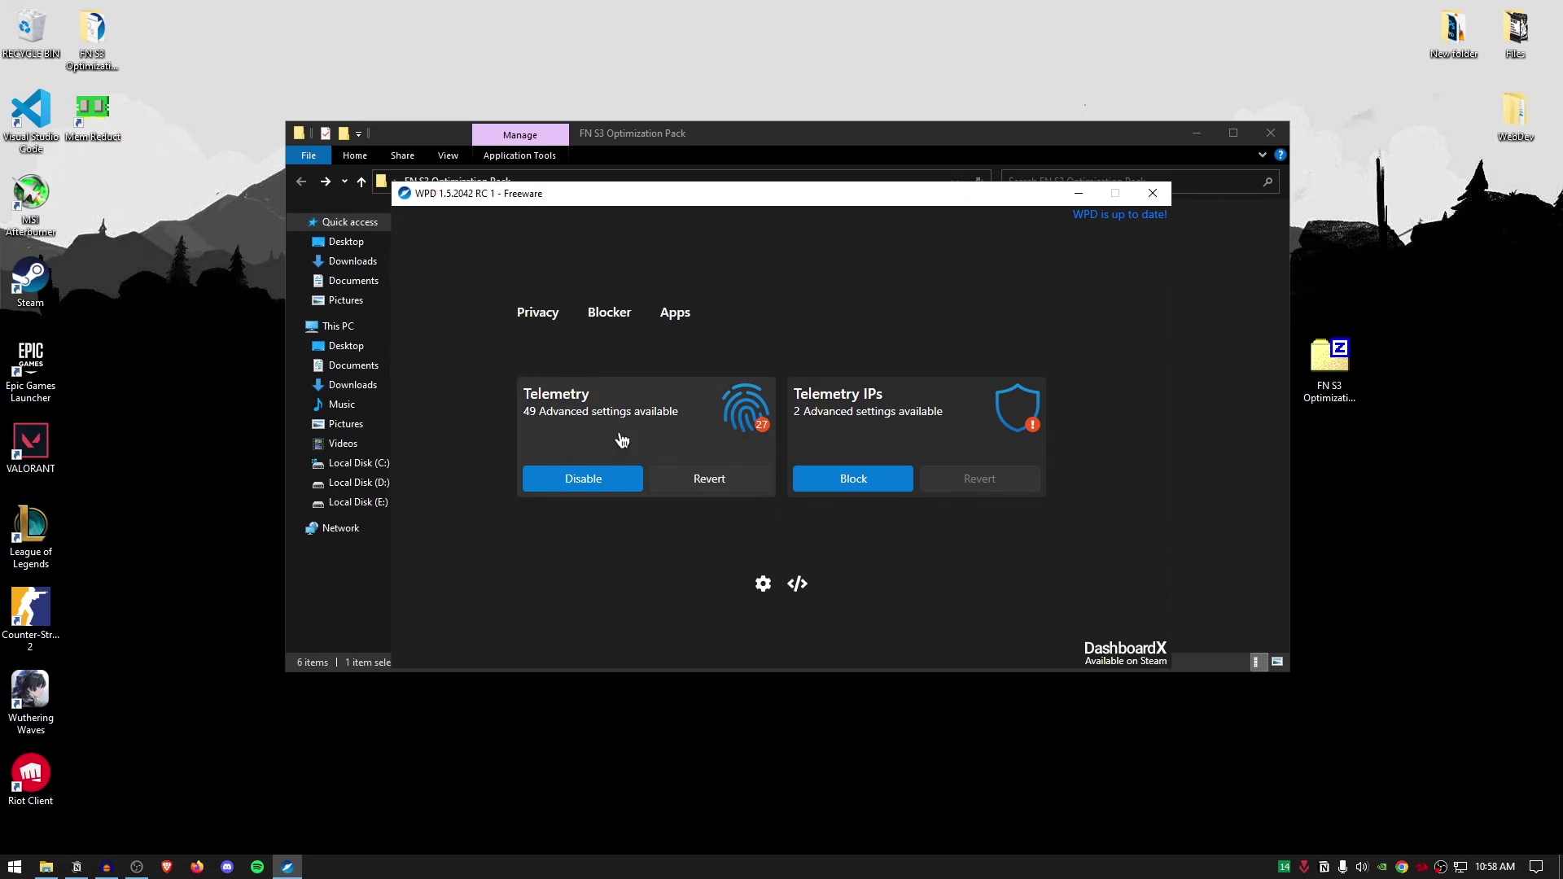
left_click(599, 483)
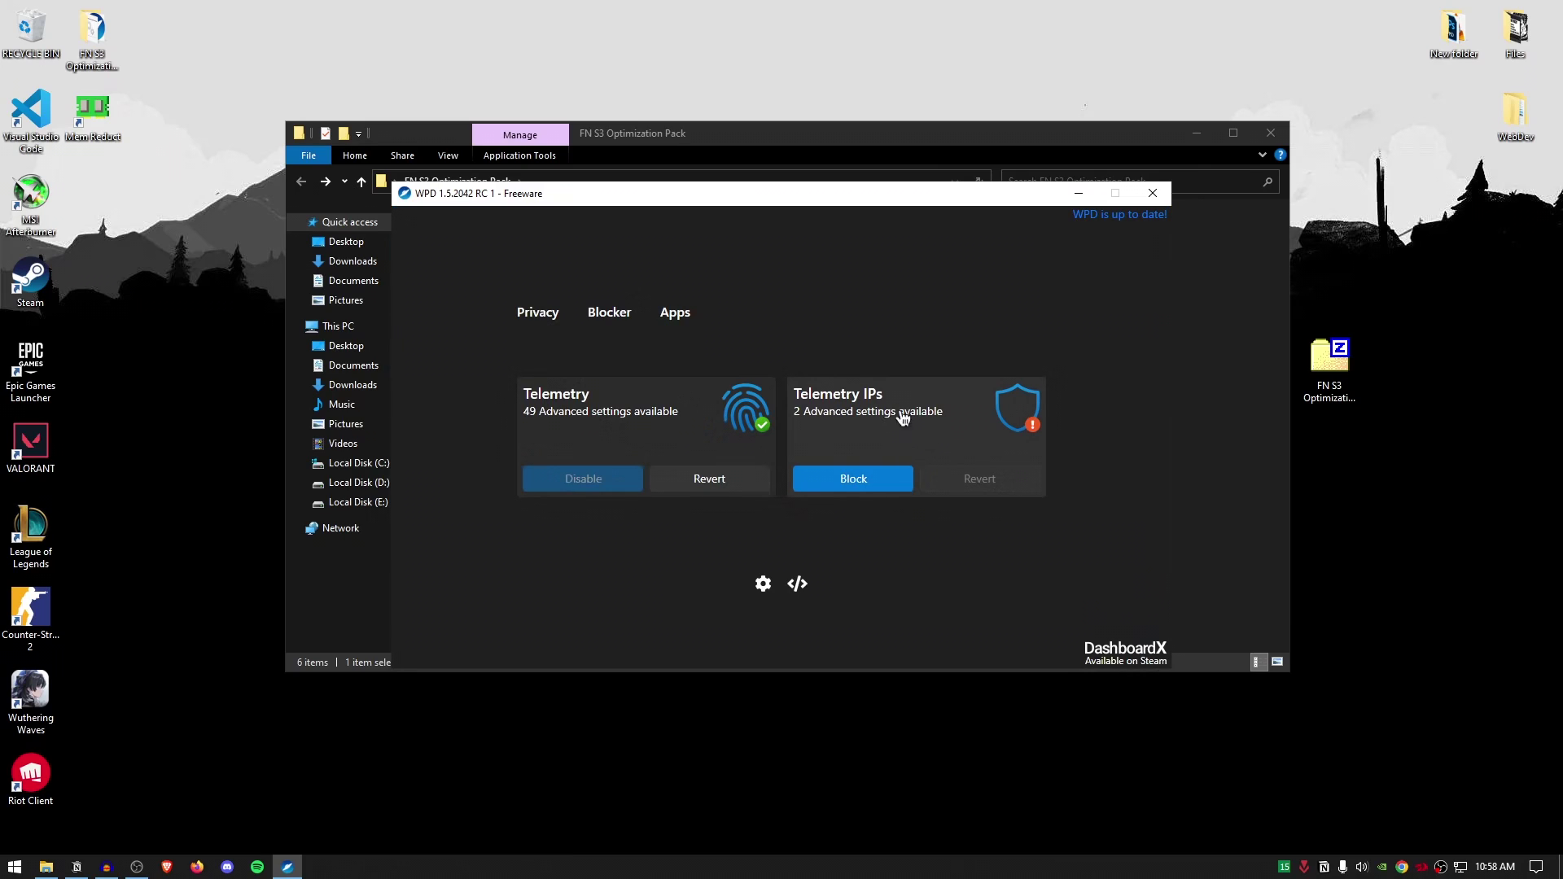
left_click(869, 483)
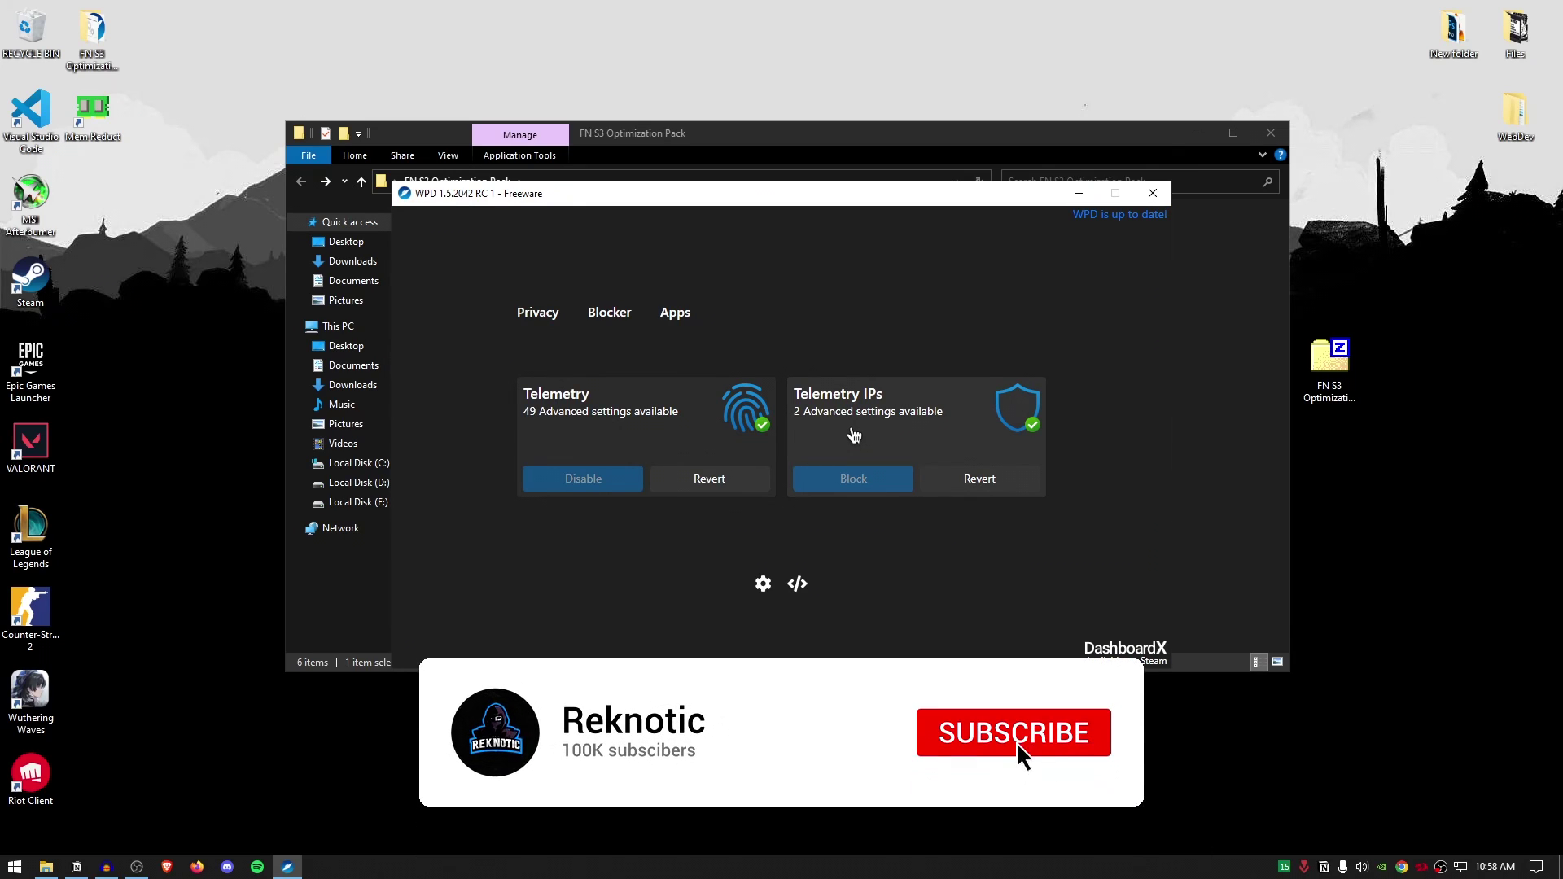
Go to WPD's Privacy page and expand the Local group policy settings
left_click(554, 324)
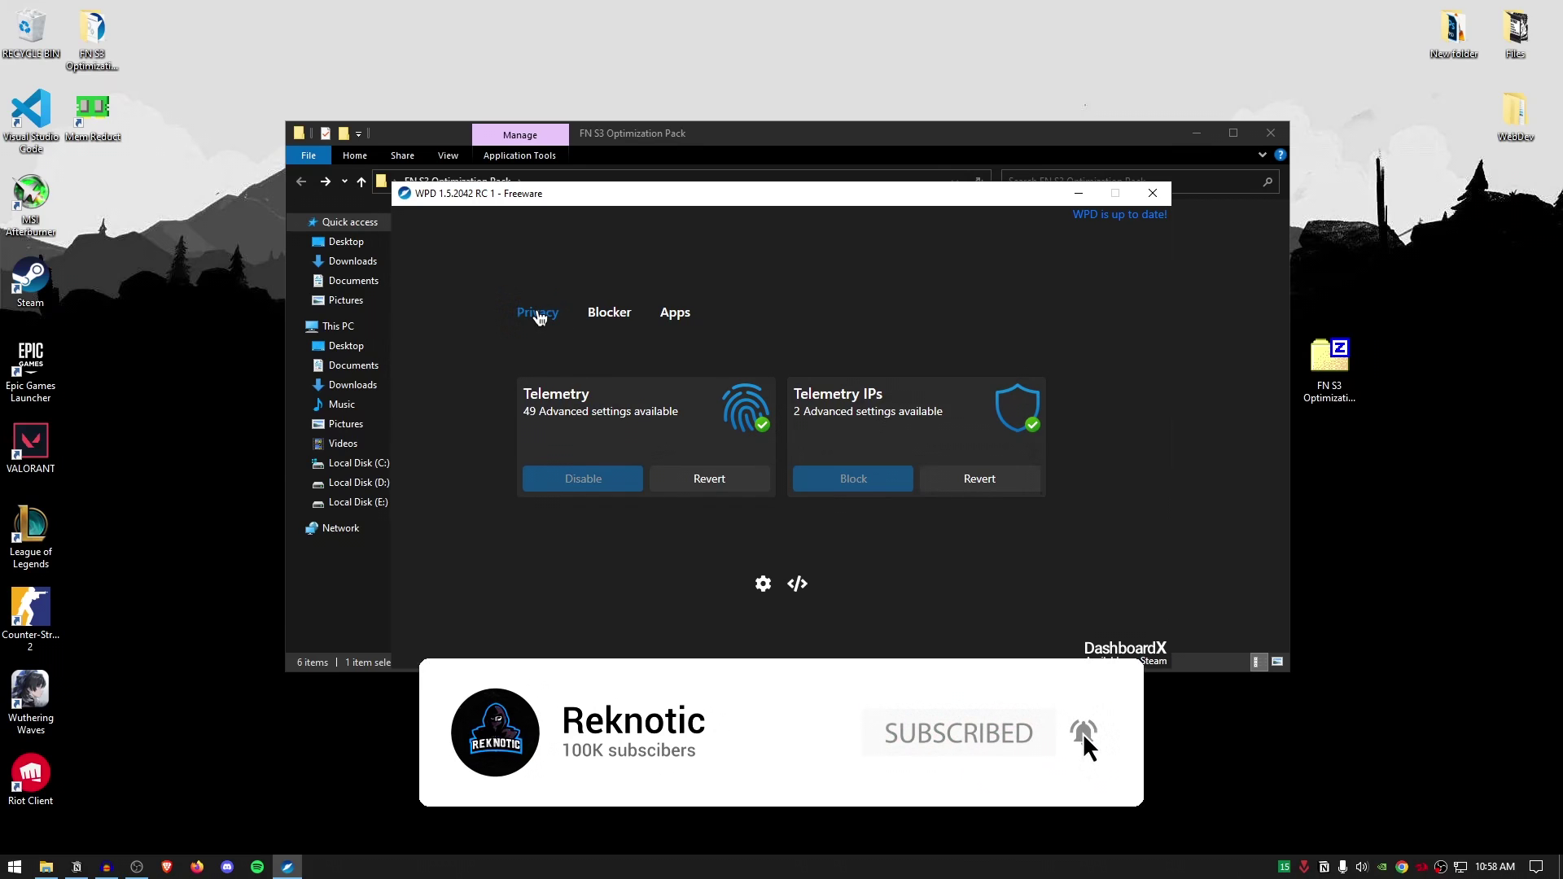
scroll(574, 386, "down", 15)
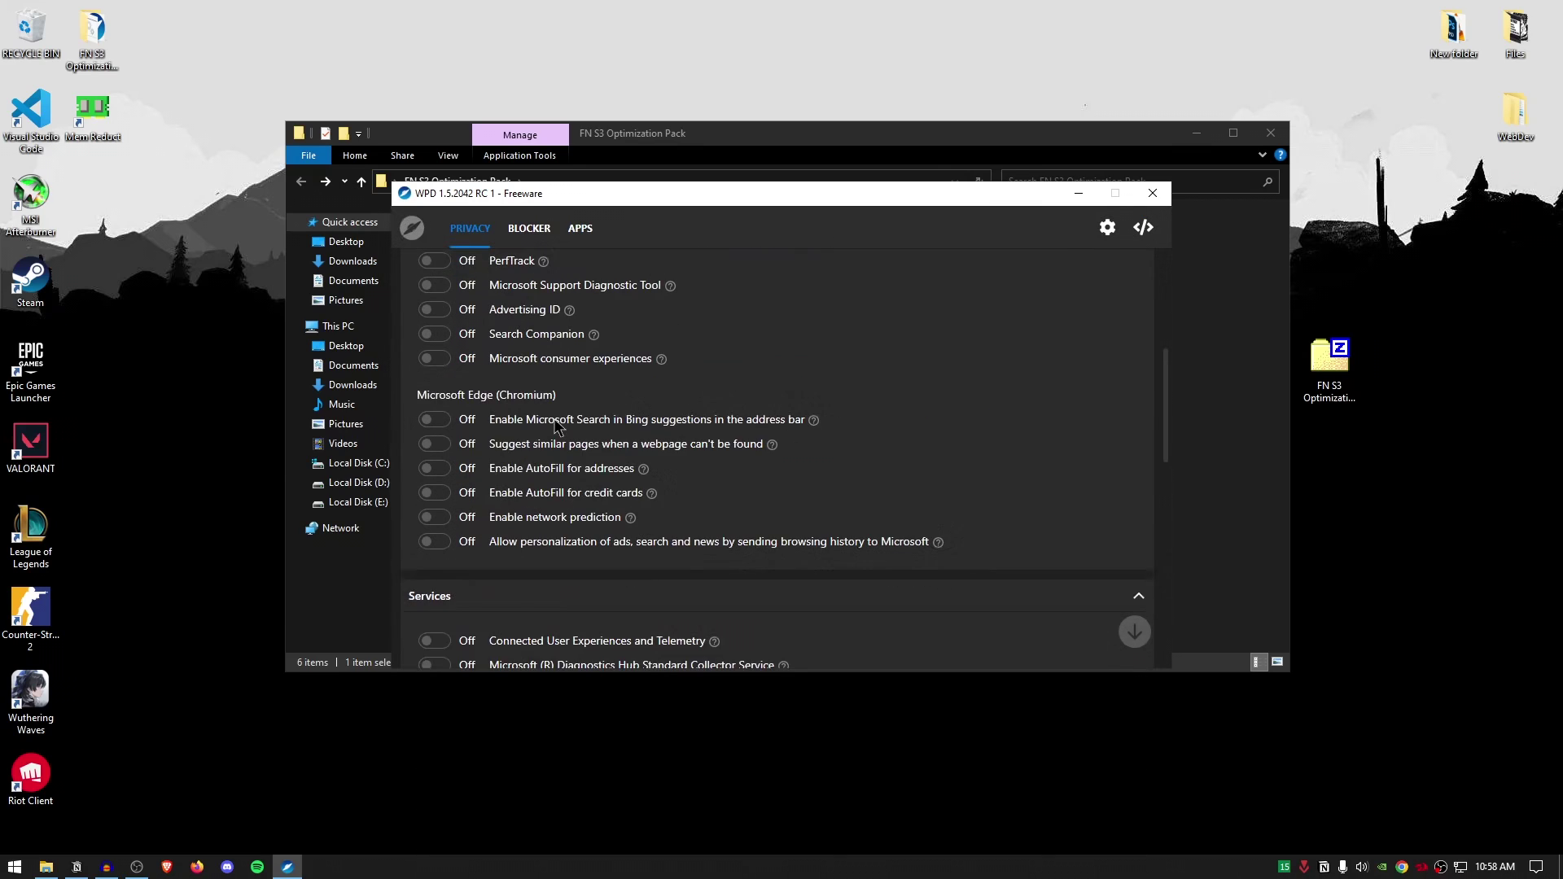
scroll(558, 427, "down", 1)
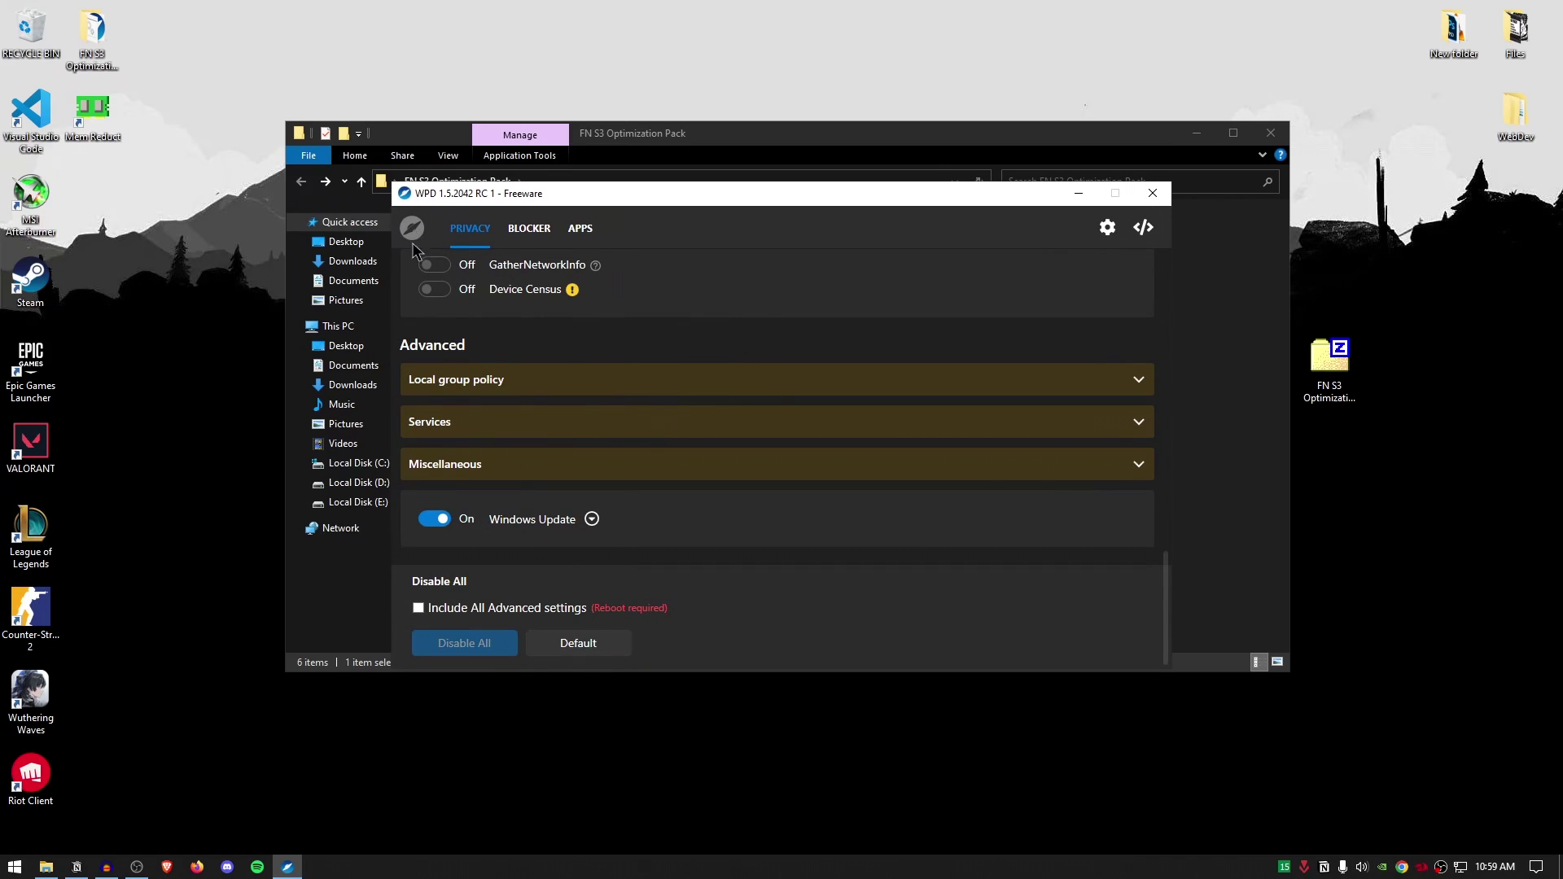
scroll(619, 444, "up", 8)
scroll(574, 467, "down", 8)
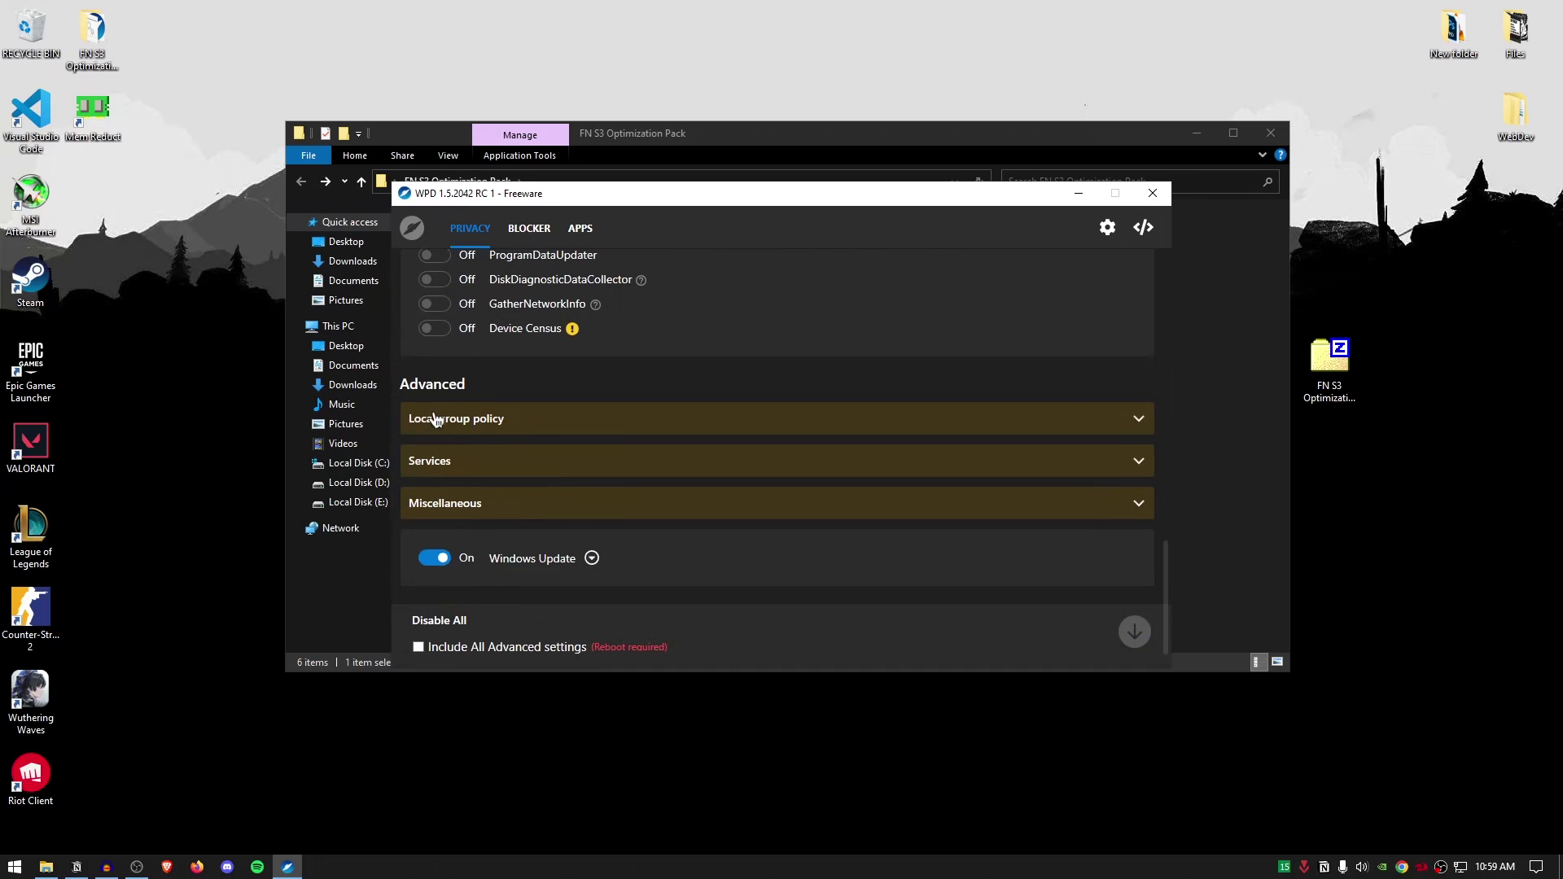
left_click(579, 427)
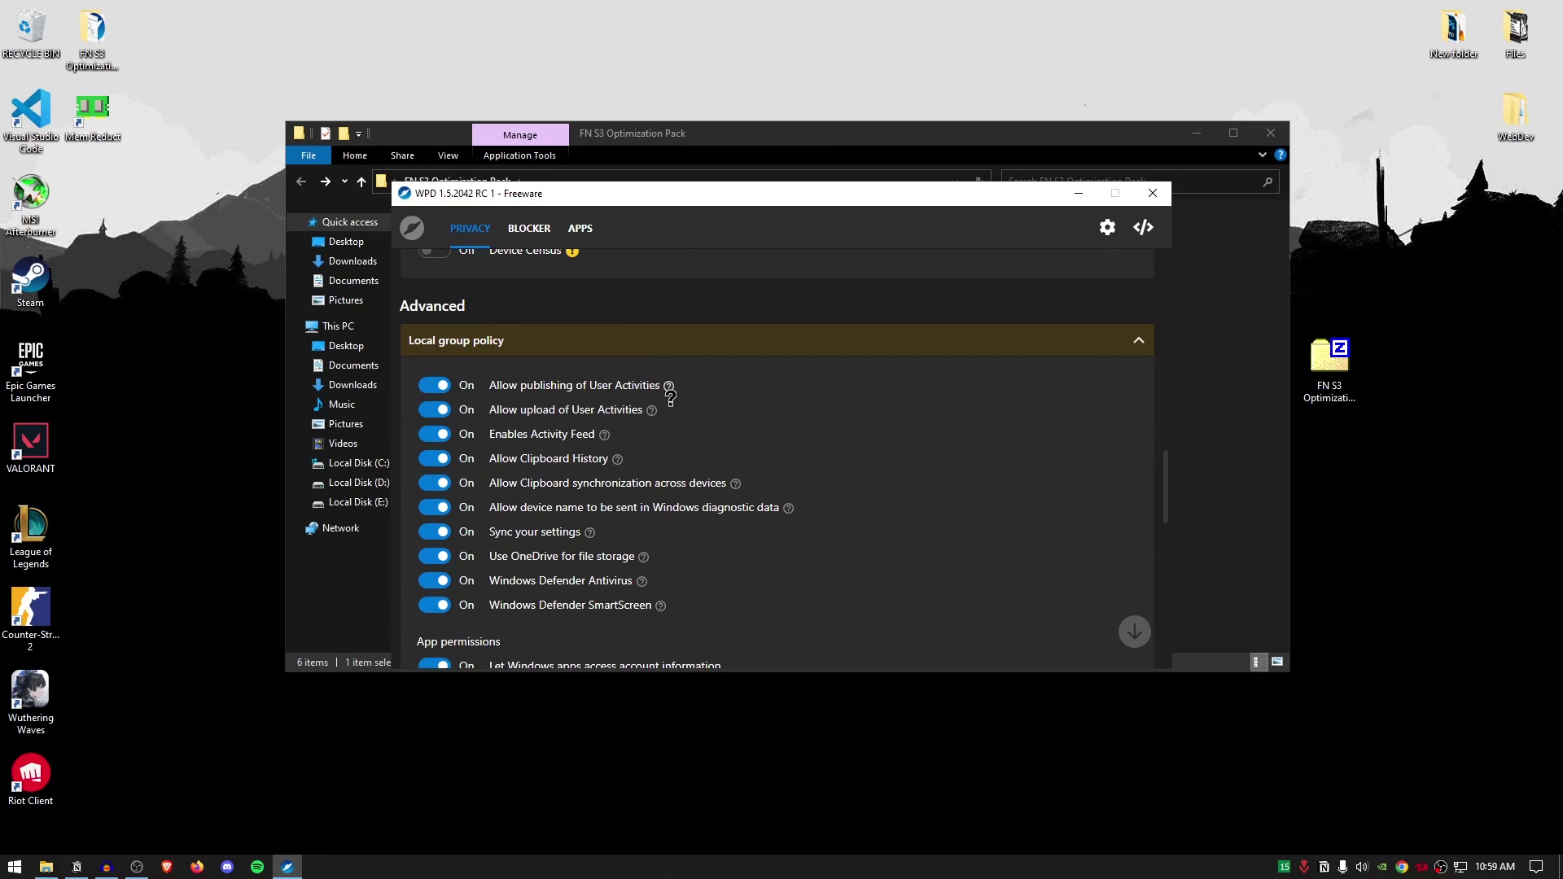
Turn Off all Local group policy options: User Activities, Clipboard, sync, OneDrive, Defender Antivirus, SmartScreen
left_click(442, 384)
left_click(442, 411)
left_click(440, 436)
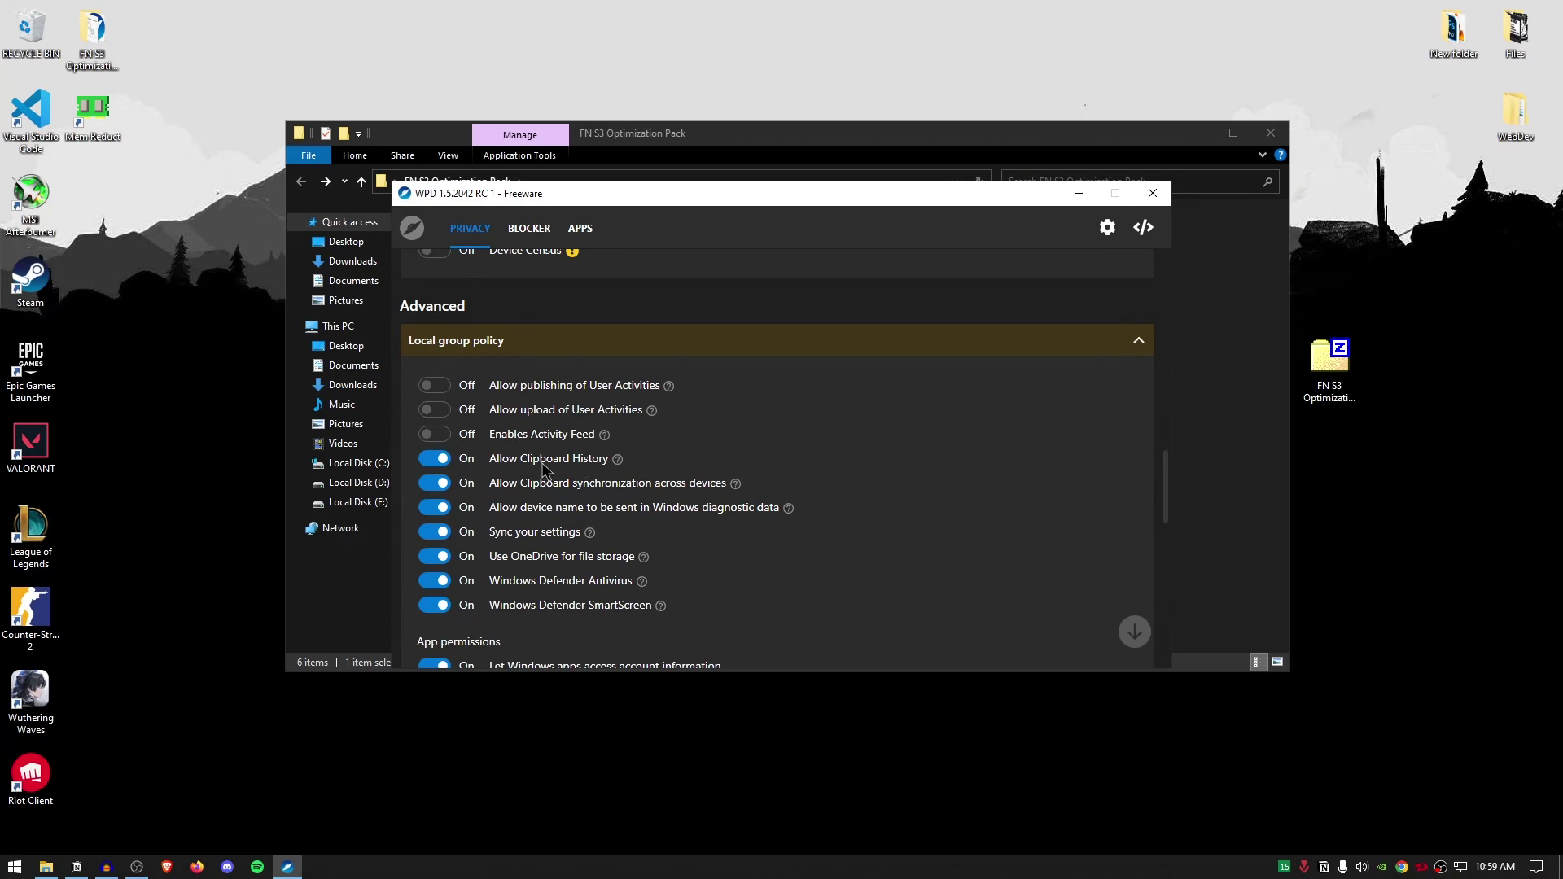
left_click(437, 461)
left_click(439, 485)
left_click(440, 509)
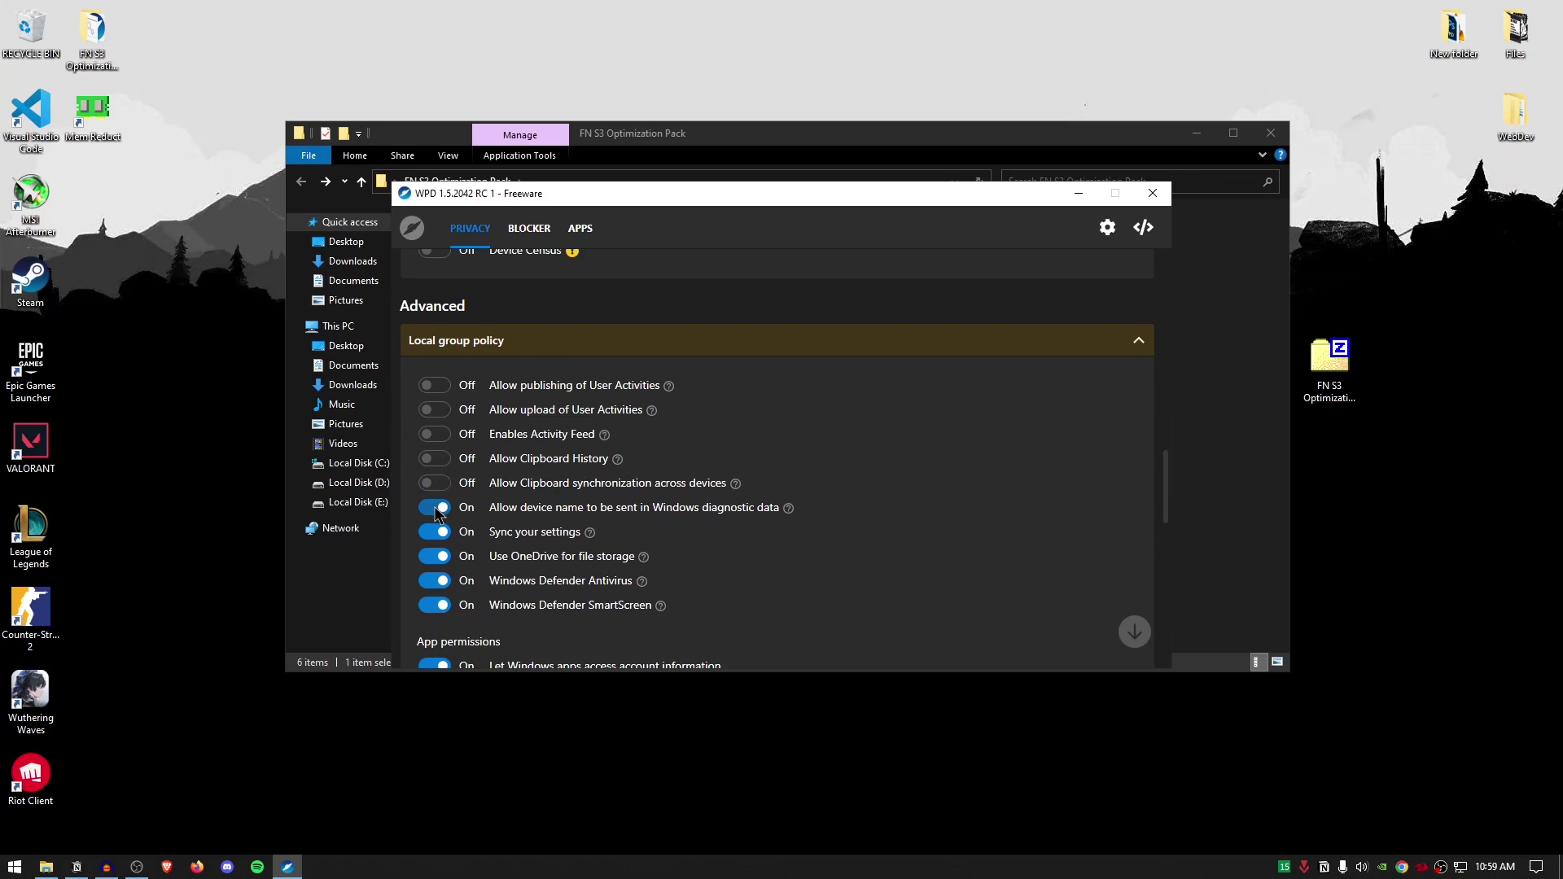
left_click(440, 534)
left_click(437, 558)
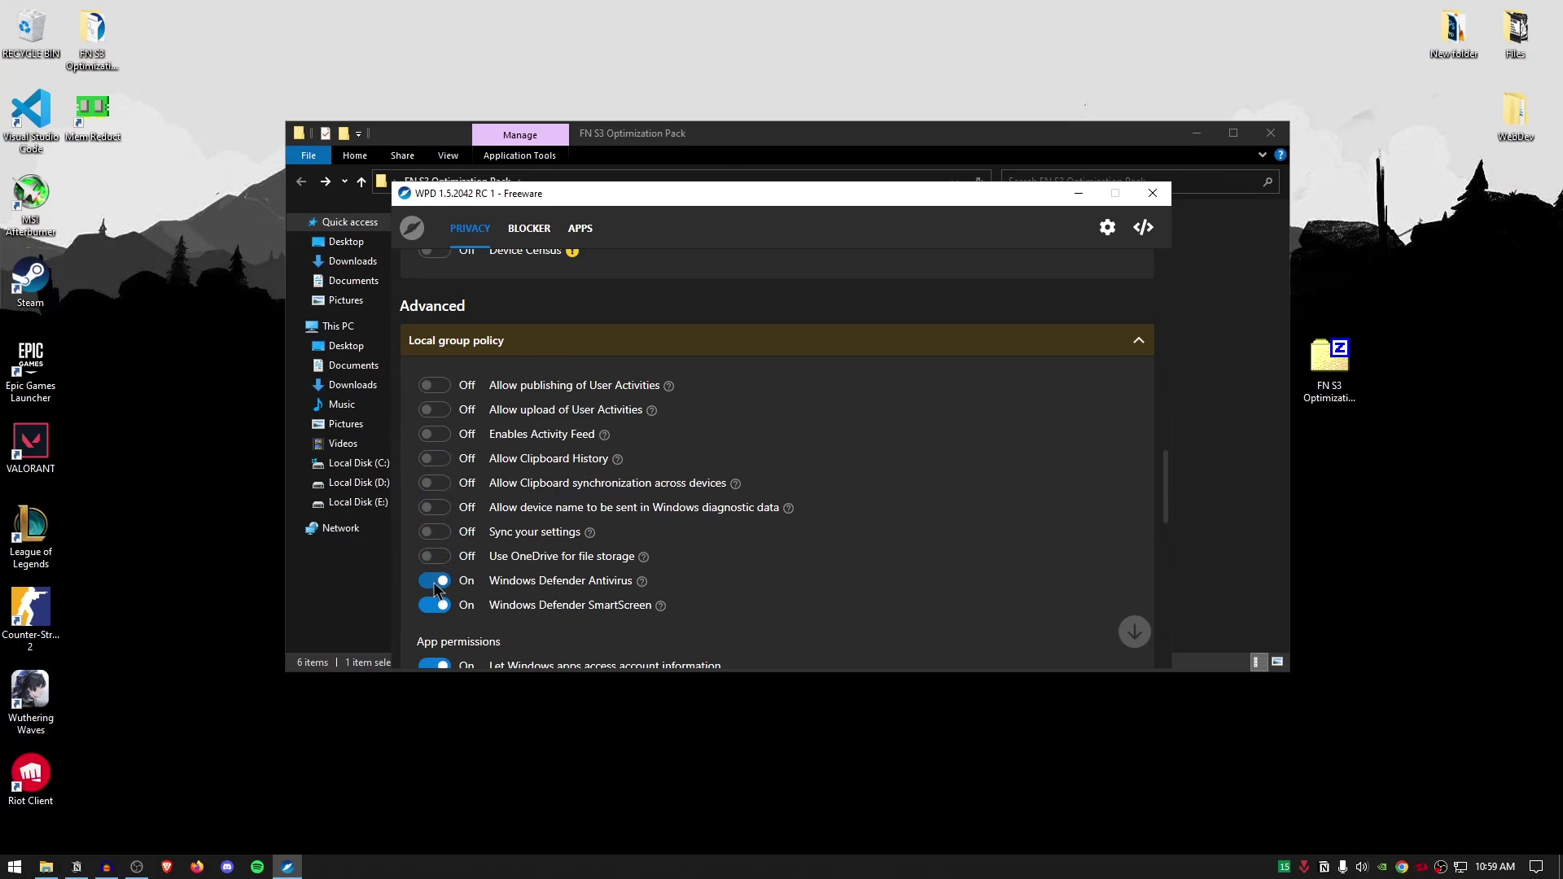
left_click(435, 581)
left_click(436, 607)
Block app access to camera, contacts, email, calendar, call history, eye tracker and location
scroll(521, 537, "down", 3)
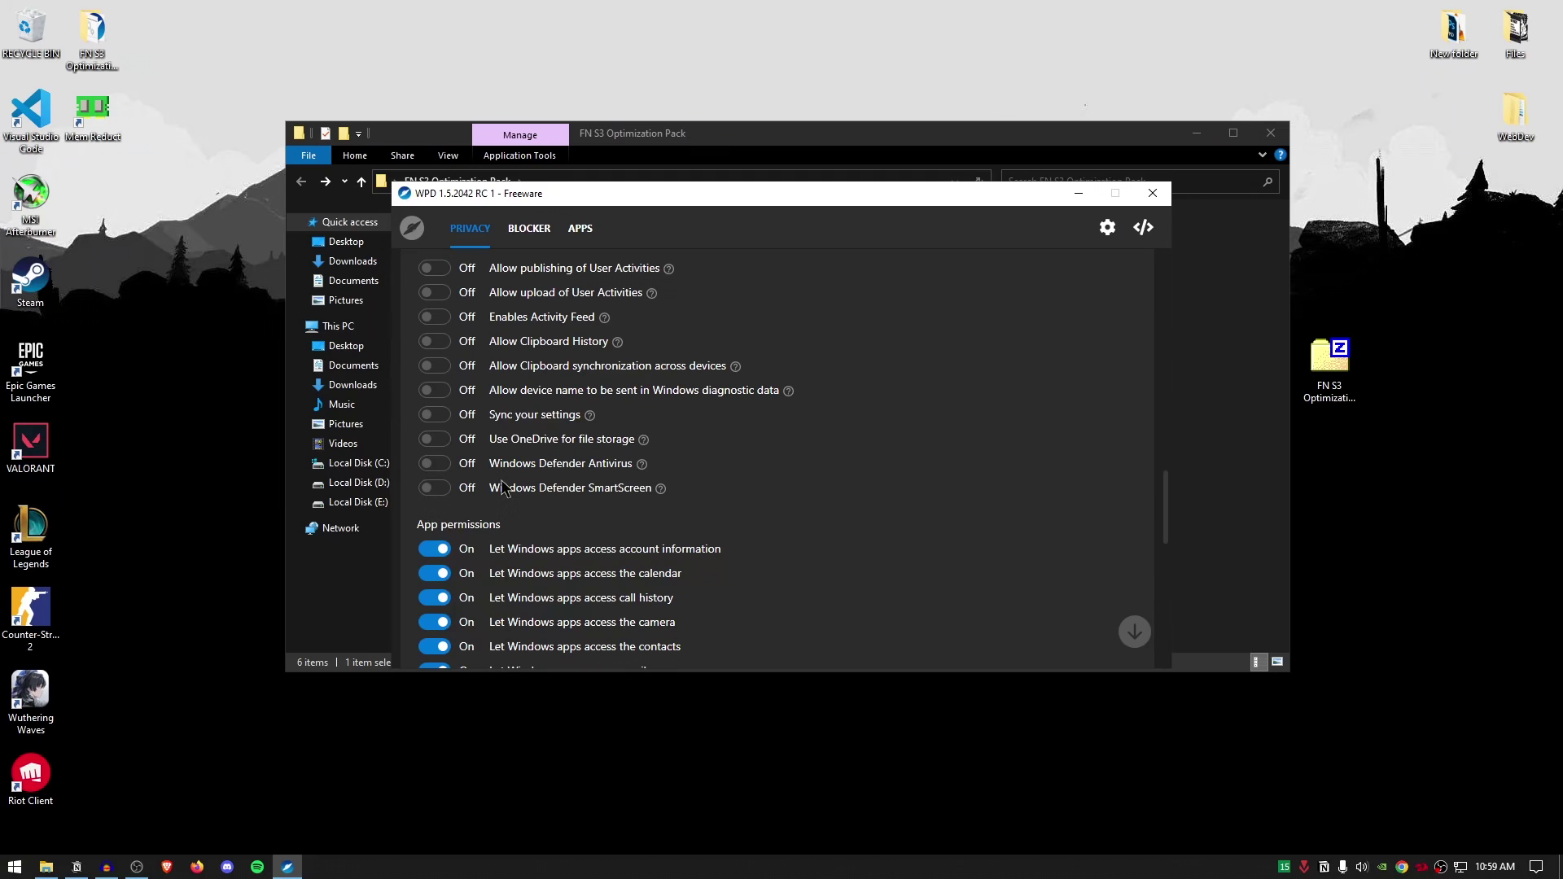
scroll(503, 487, "down", 5)
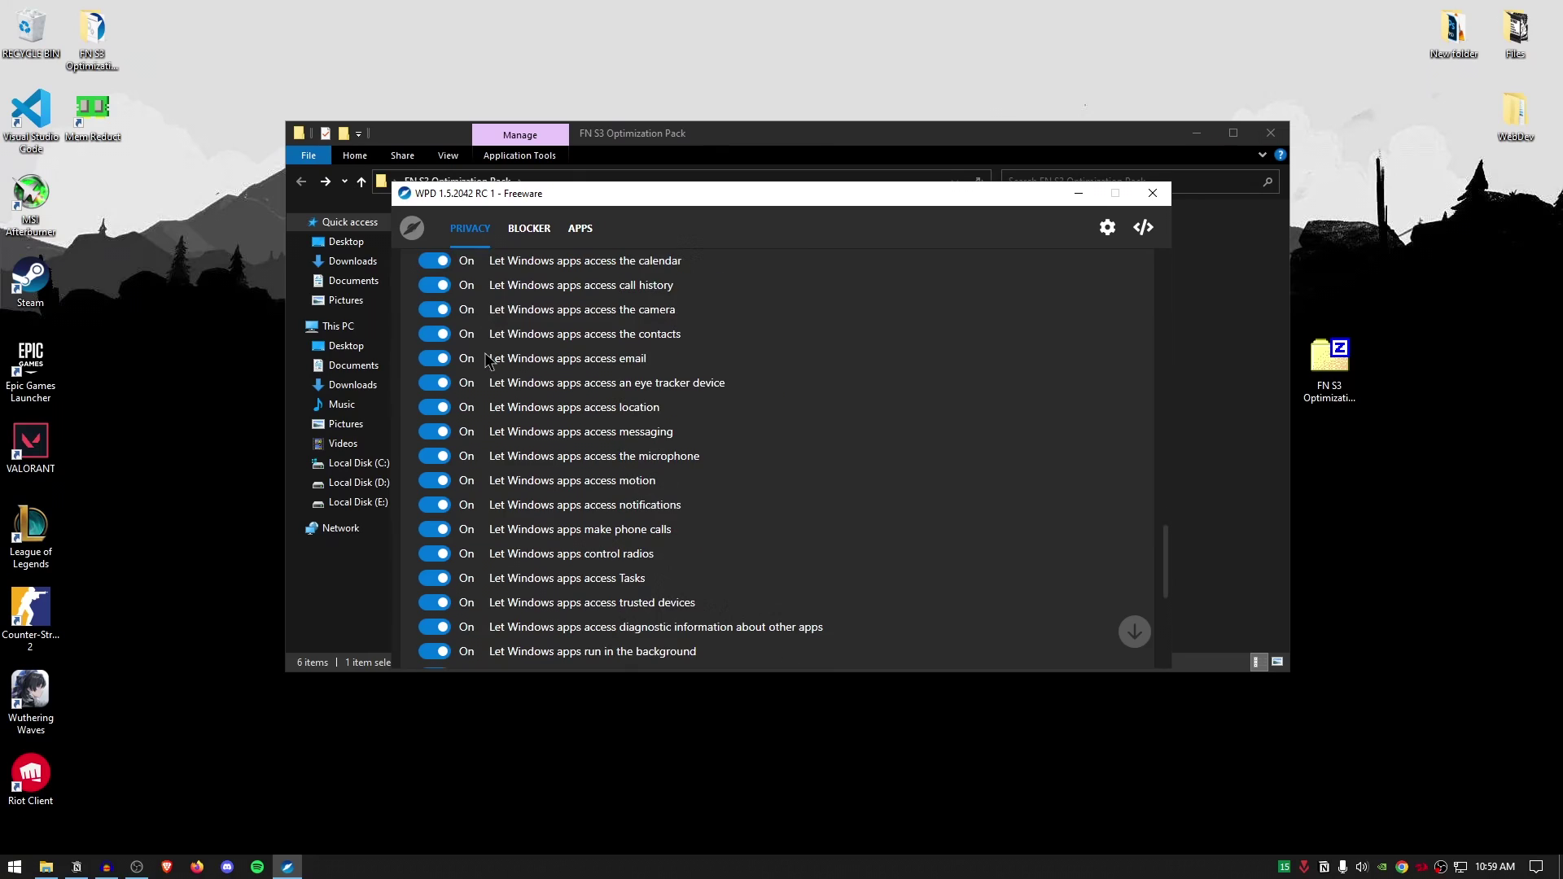
left_click(434, 310)
left_click(434, 334)
left_click(434, 358)
left_click(434, 261)
left_click(434, 285)
left_click(434, 382)
left_click(434, 407)
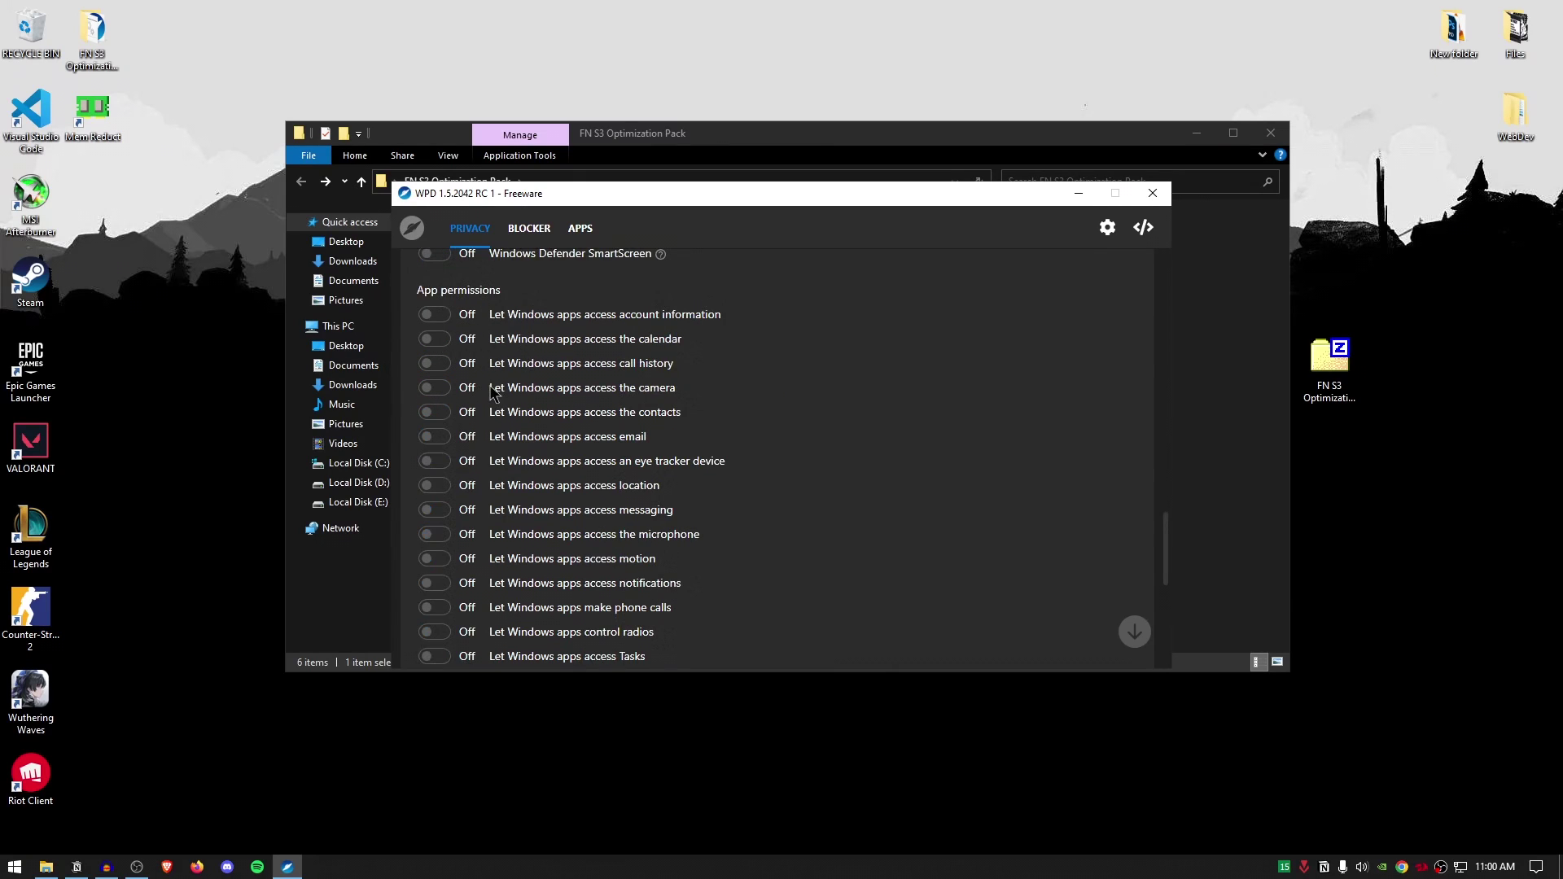
scroll(496, 395, "down", 5)
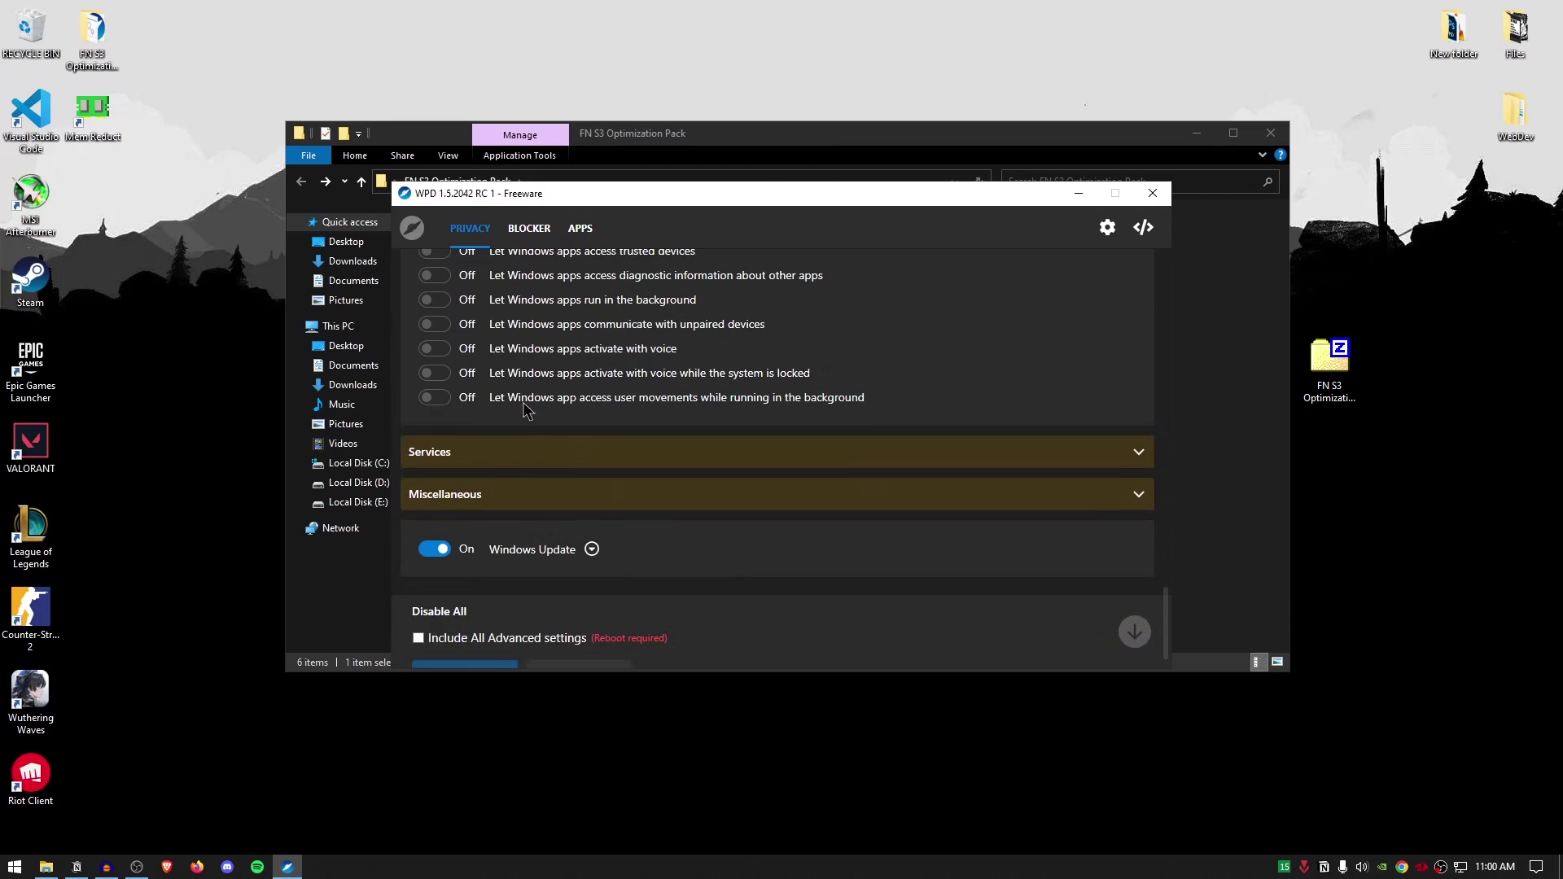
Under Services, switch off the Windows Push Notifications User Service
left_click(470, 450)
scroll(619, 494, "down", 2)
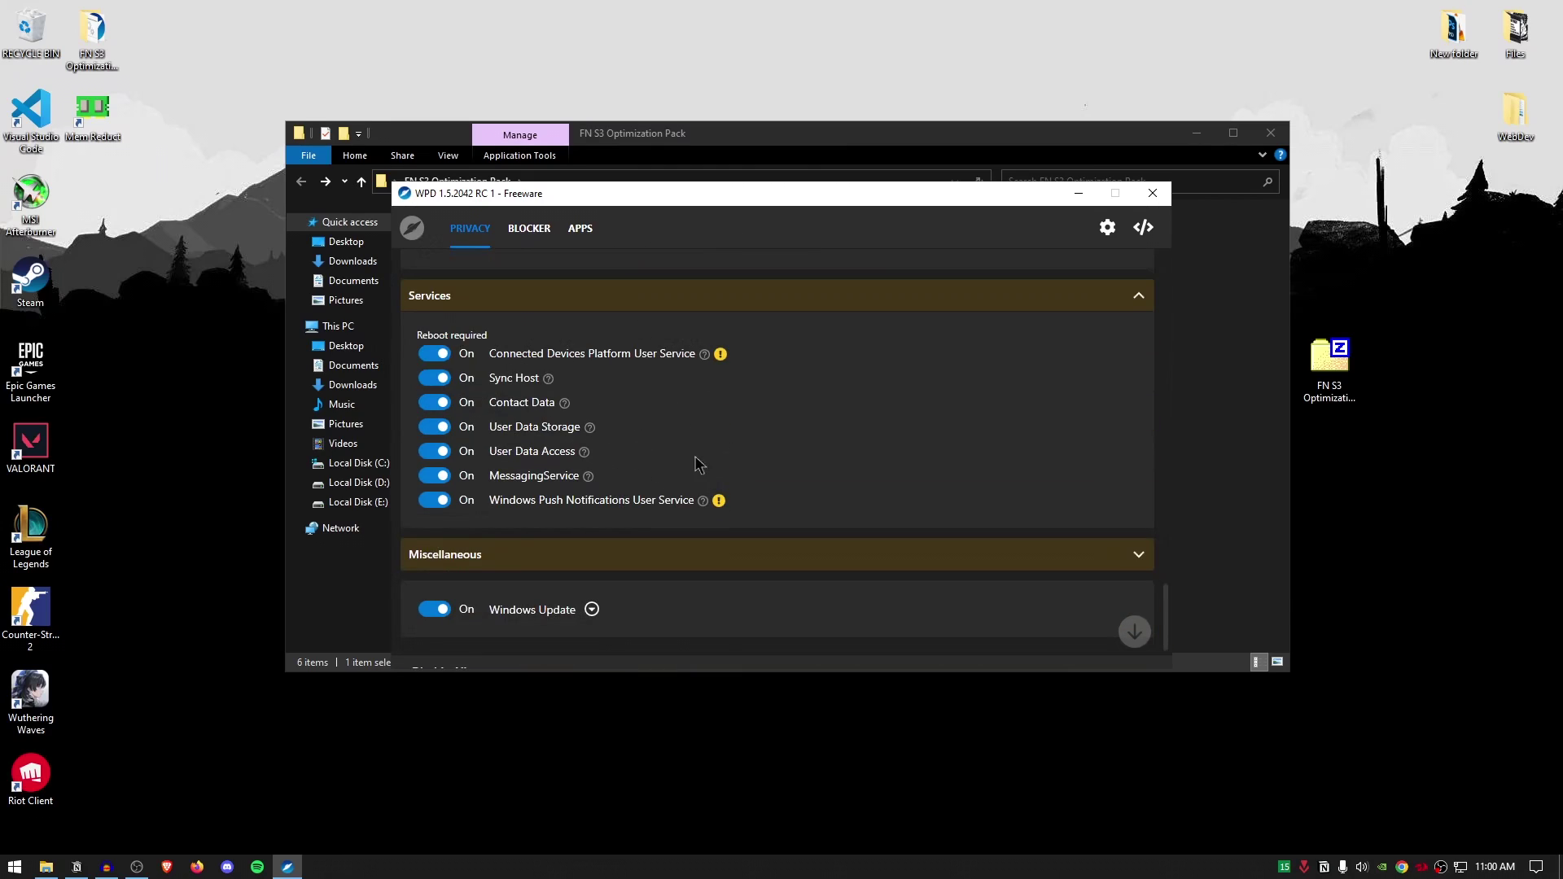
left_click(436, 501)
Under Miscellaneous, turn off sync provider notifications, app-launch tracking and Windows Update
left_click(521, 555)
scroll(606, 548, "down", 2)
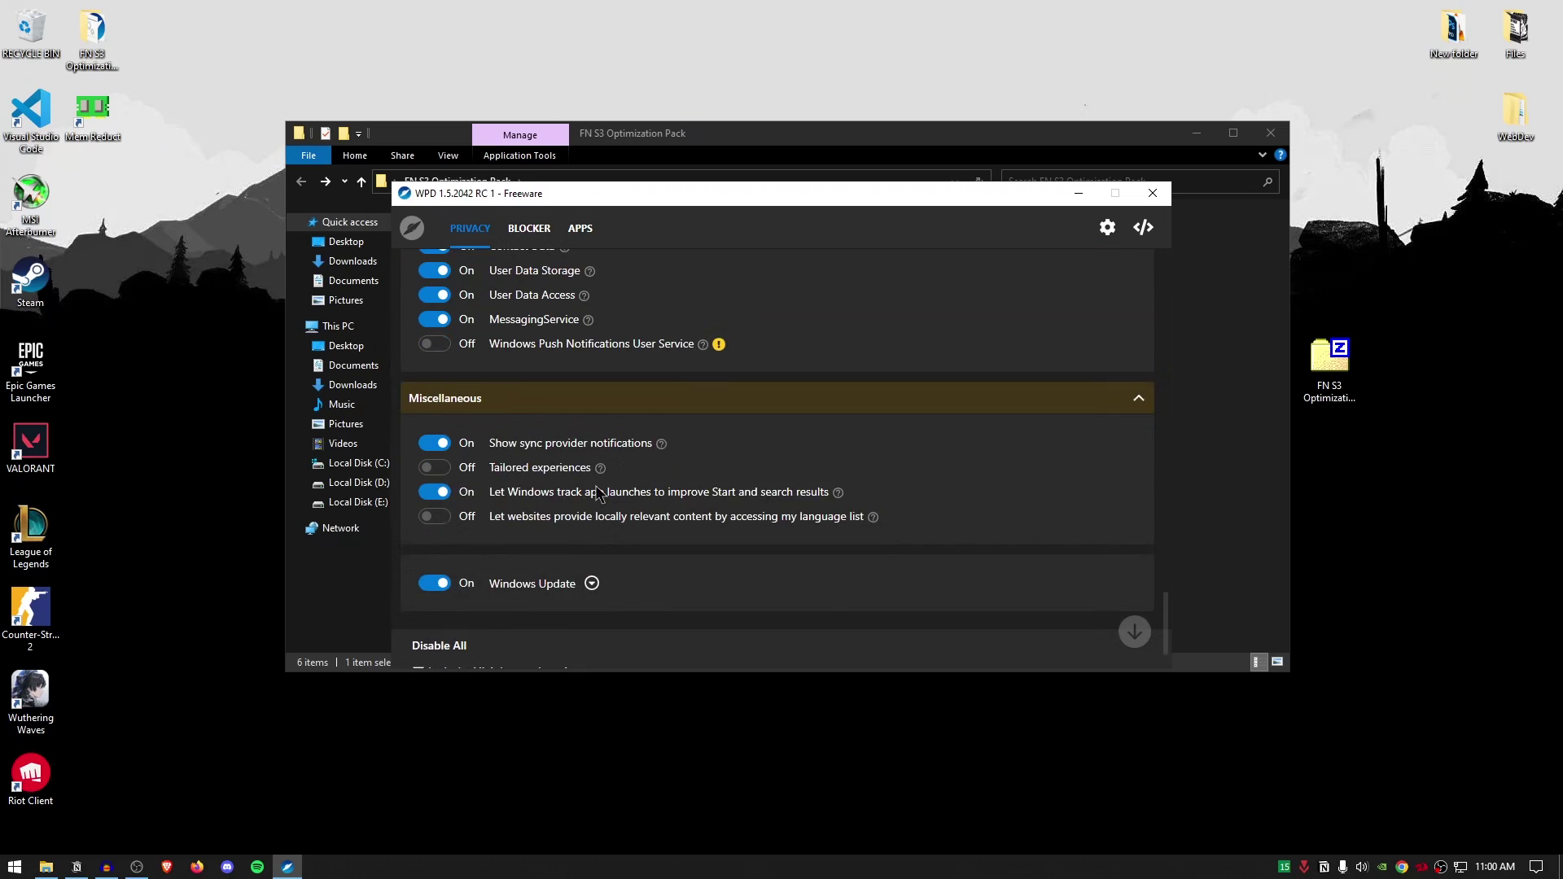
scroll(598, 494, "down", 1)
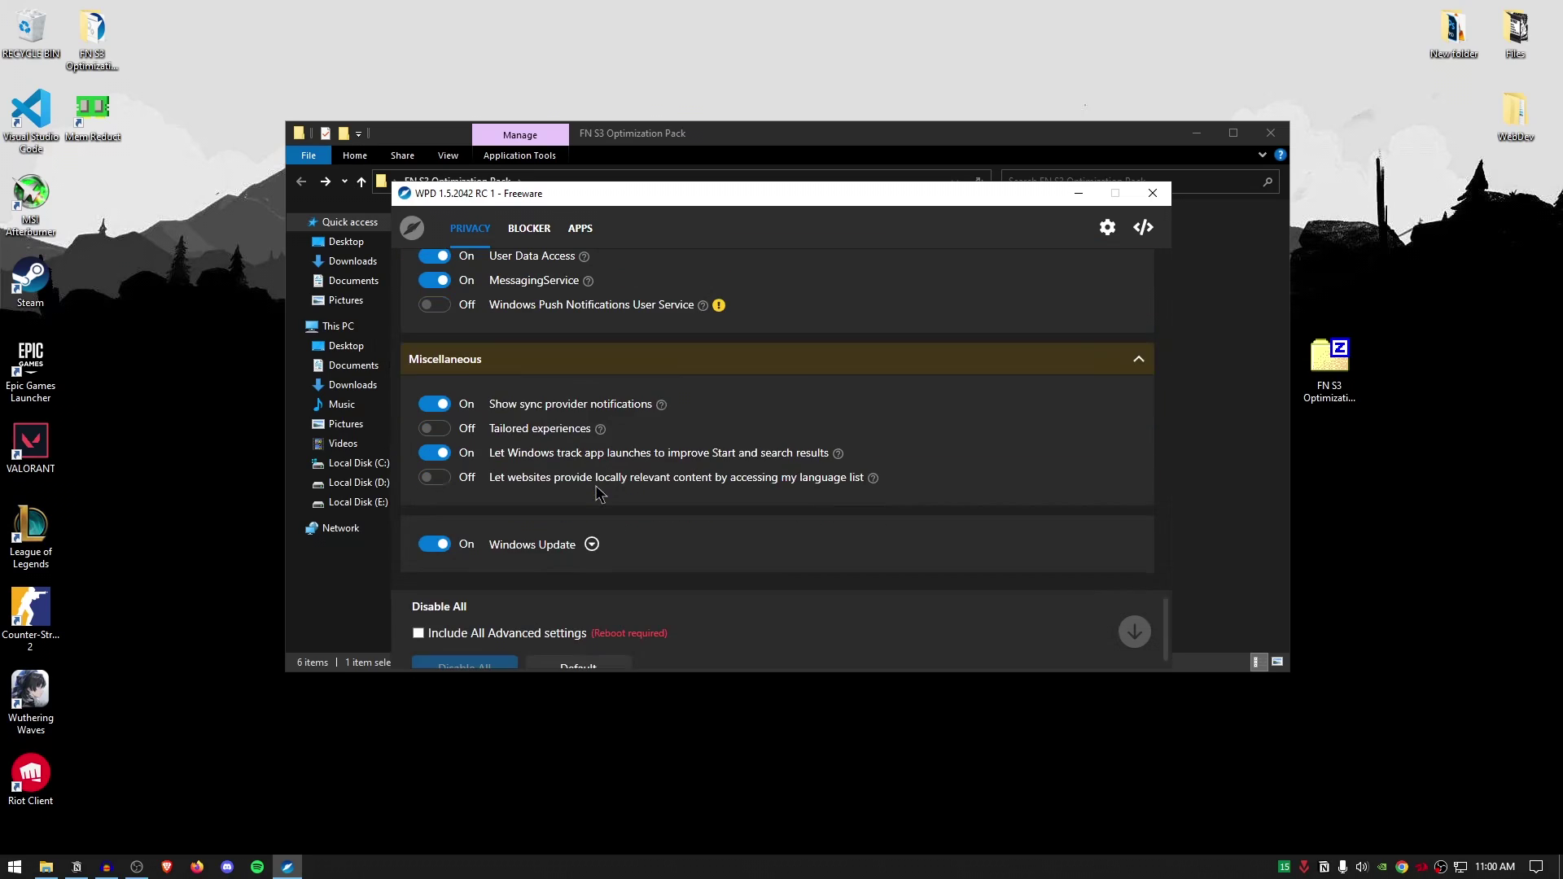
left_click(439, 414)
left_click(439, 454)
scroll(562, 538, "down", 1)
left_click(435, 519)
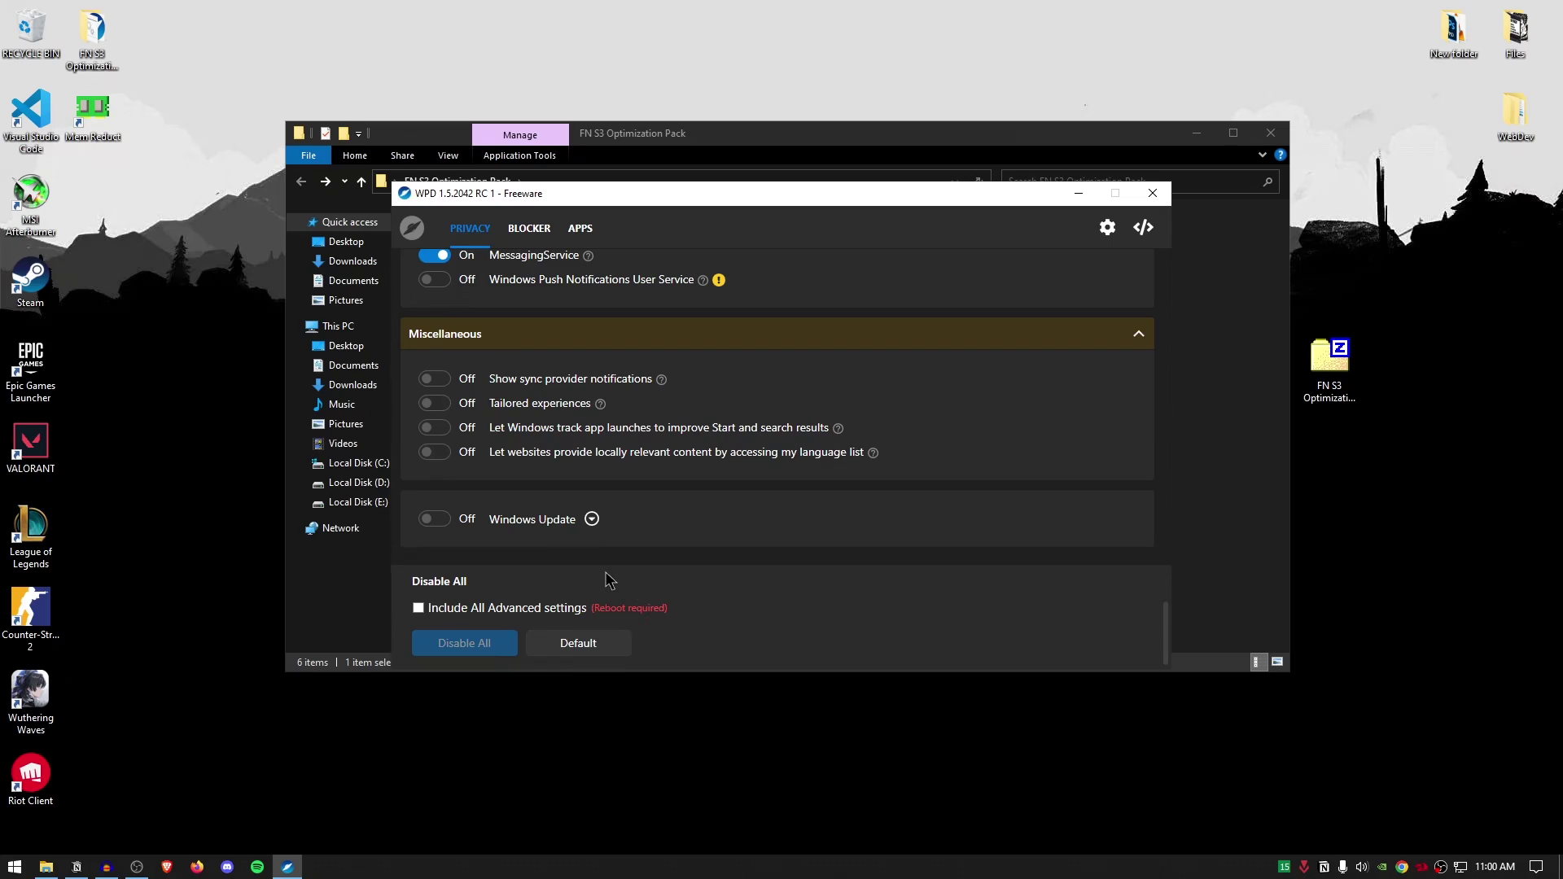
Check the Telemetry blocker rule set, then browse the removable apps and select HEIF Image Extensions
left_click(529, 231)
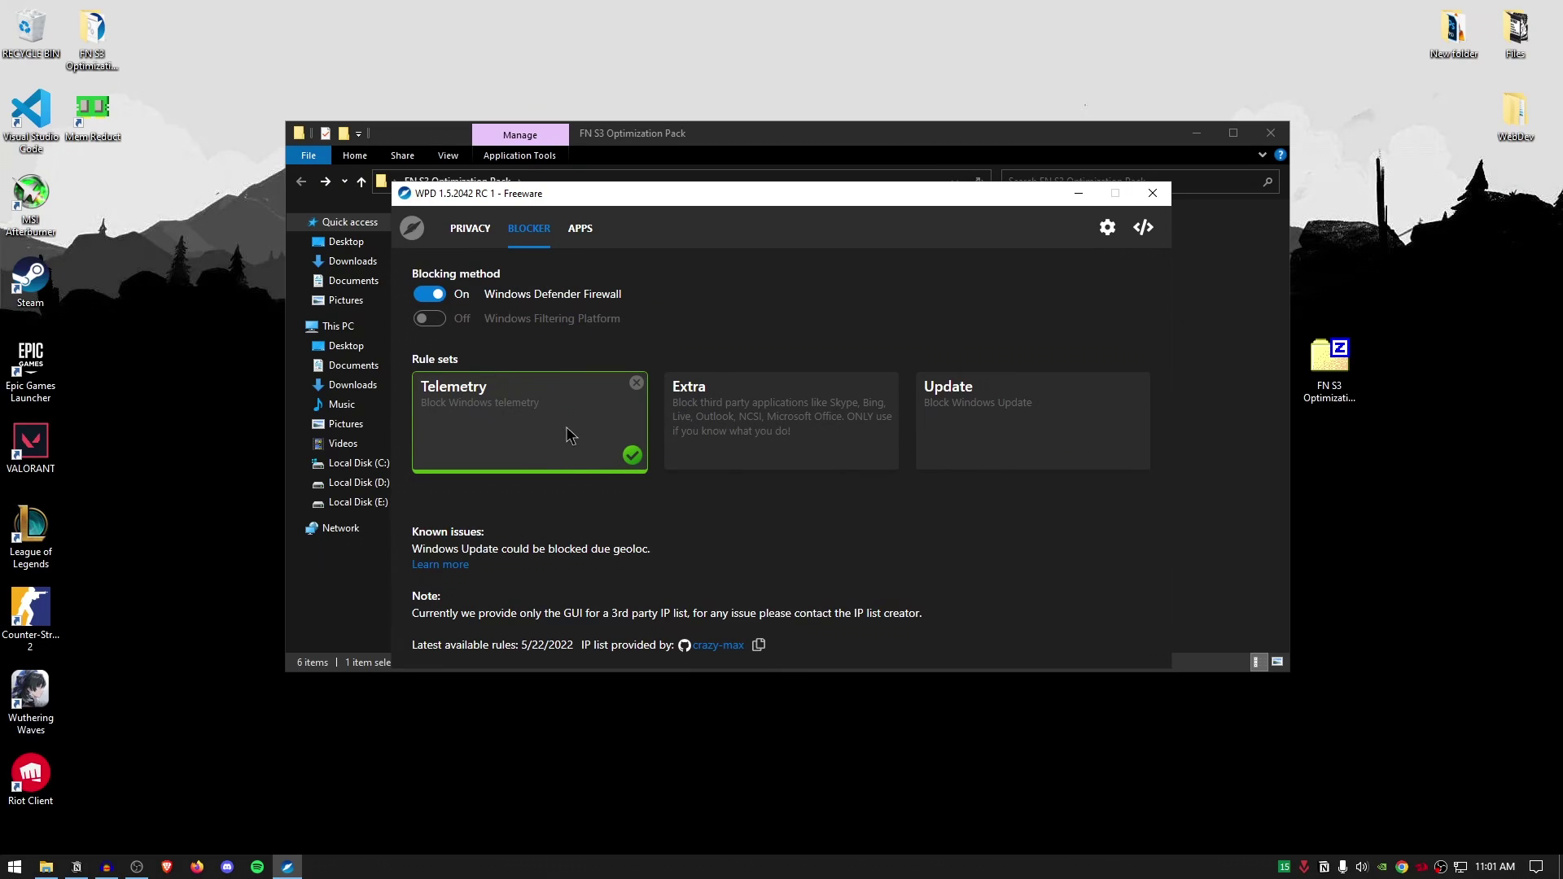
left_click(585, 234)
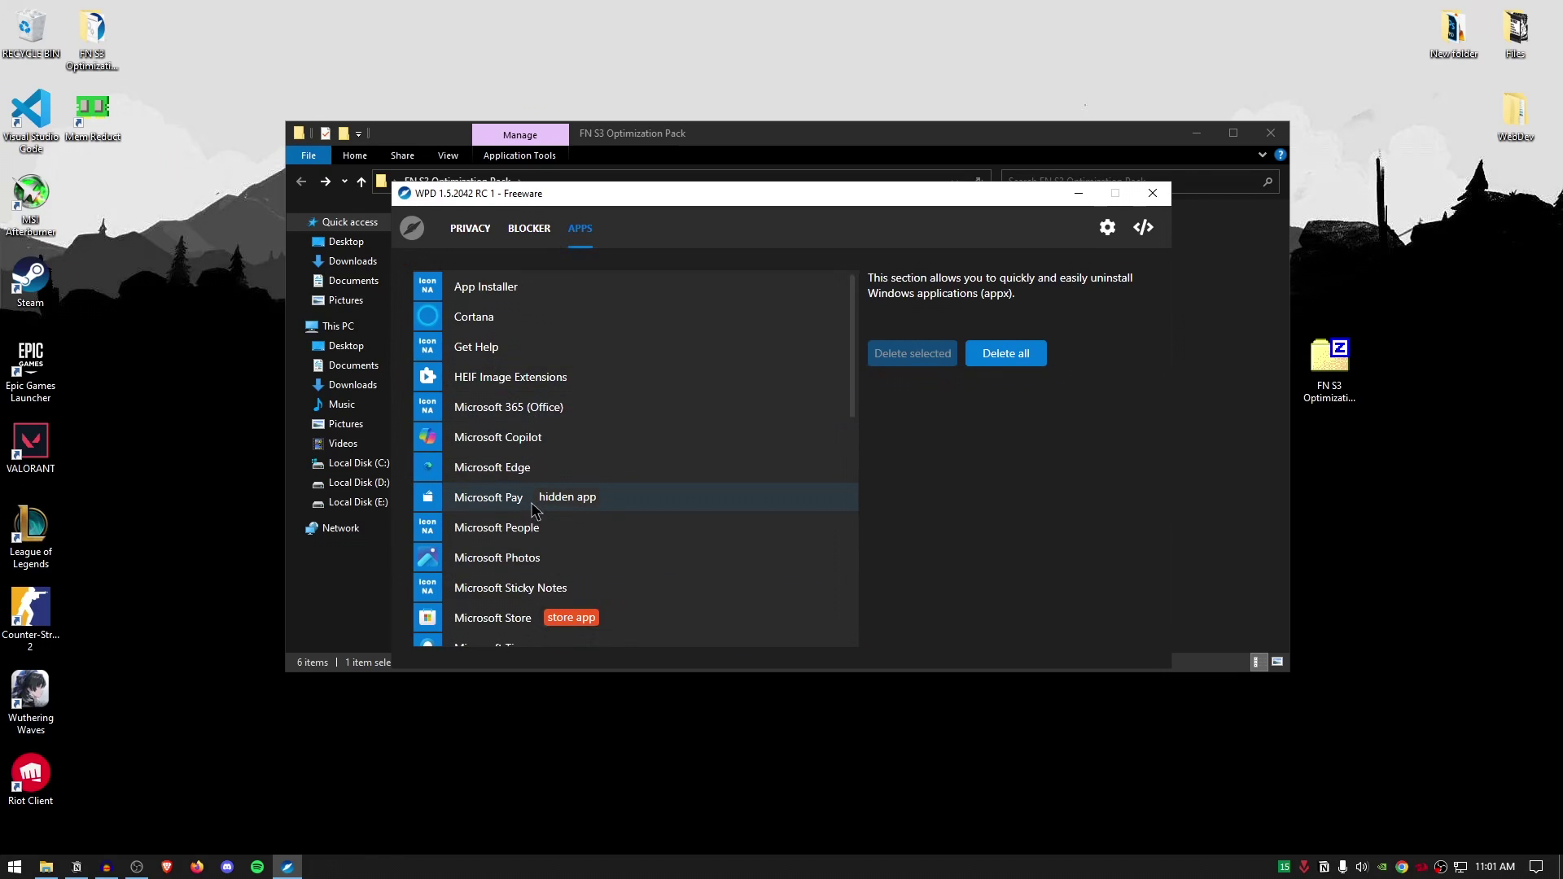
scroll(562, 407, "down", 5)
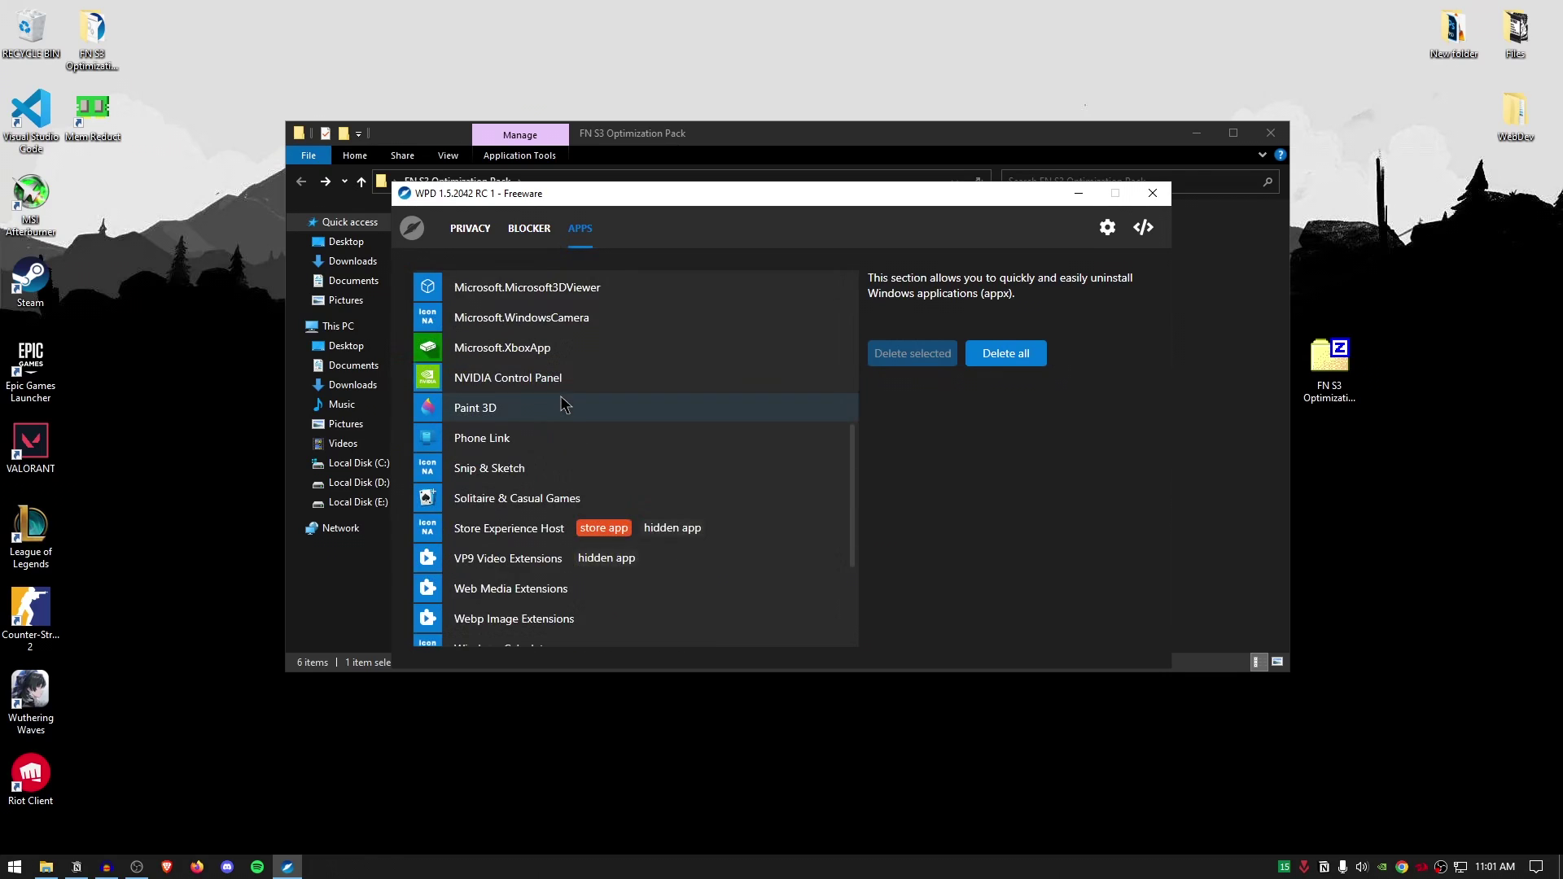
scroll(562, 416, "down", 3)
scroll(561, 497, "up", 8)
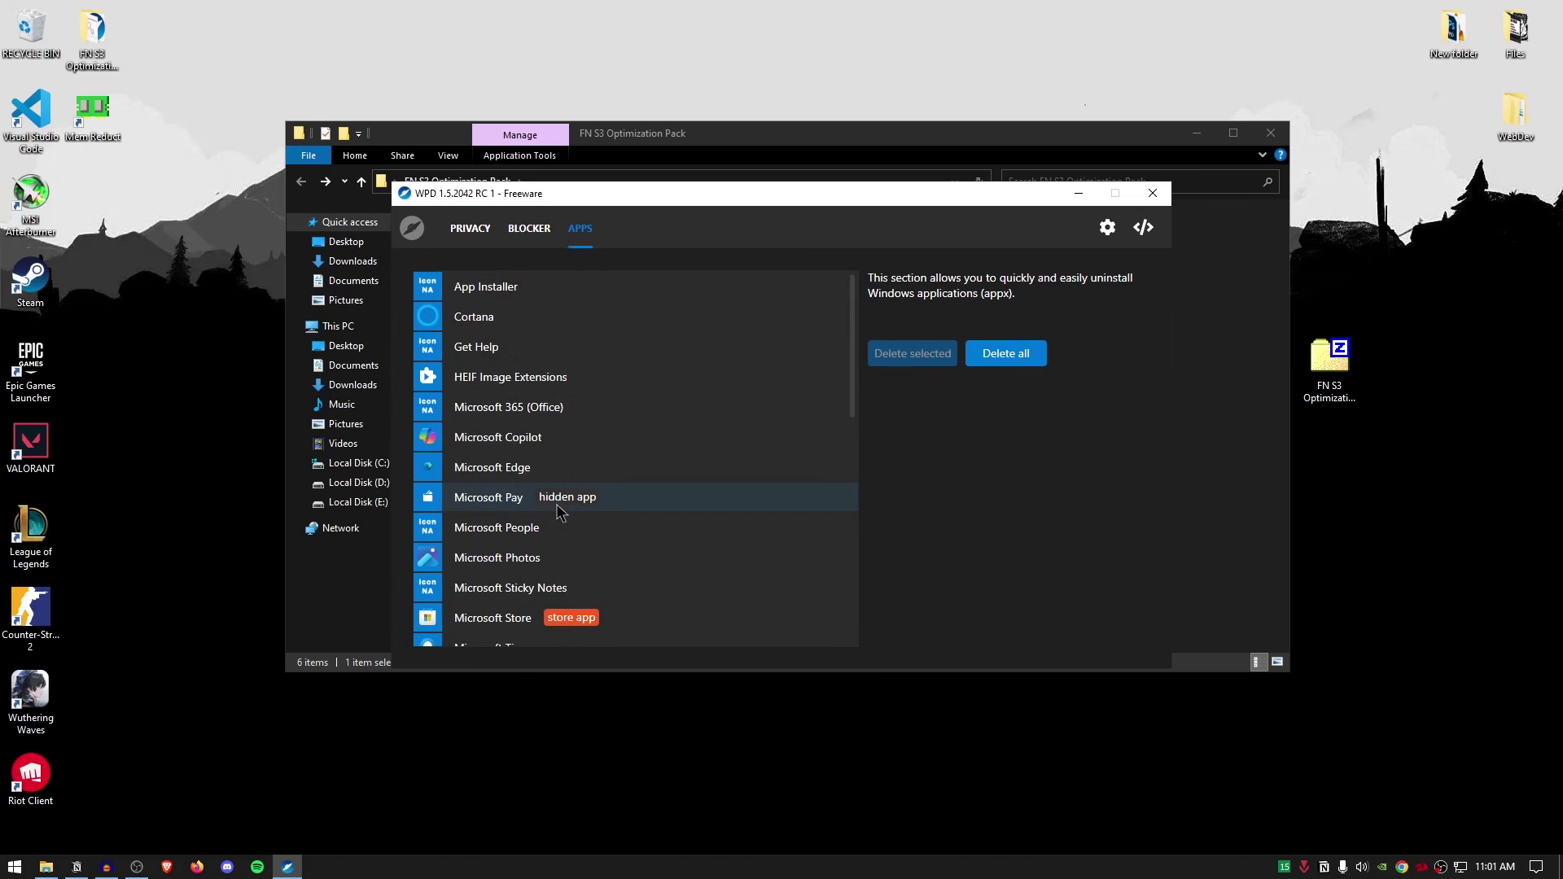
scroll(583, 466, "down", 3)
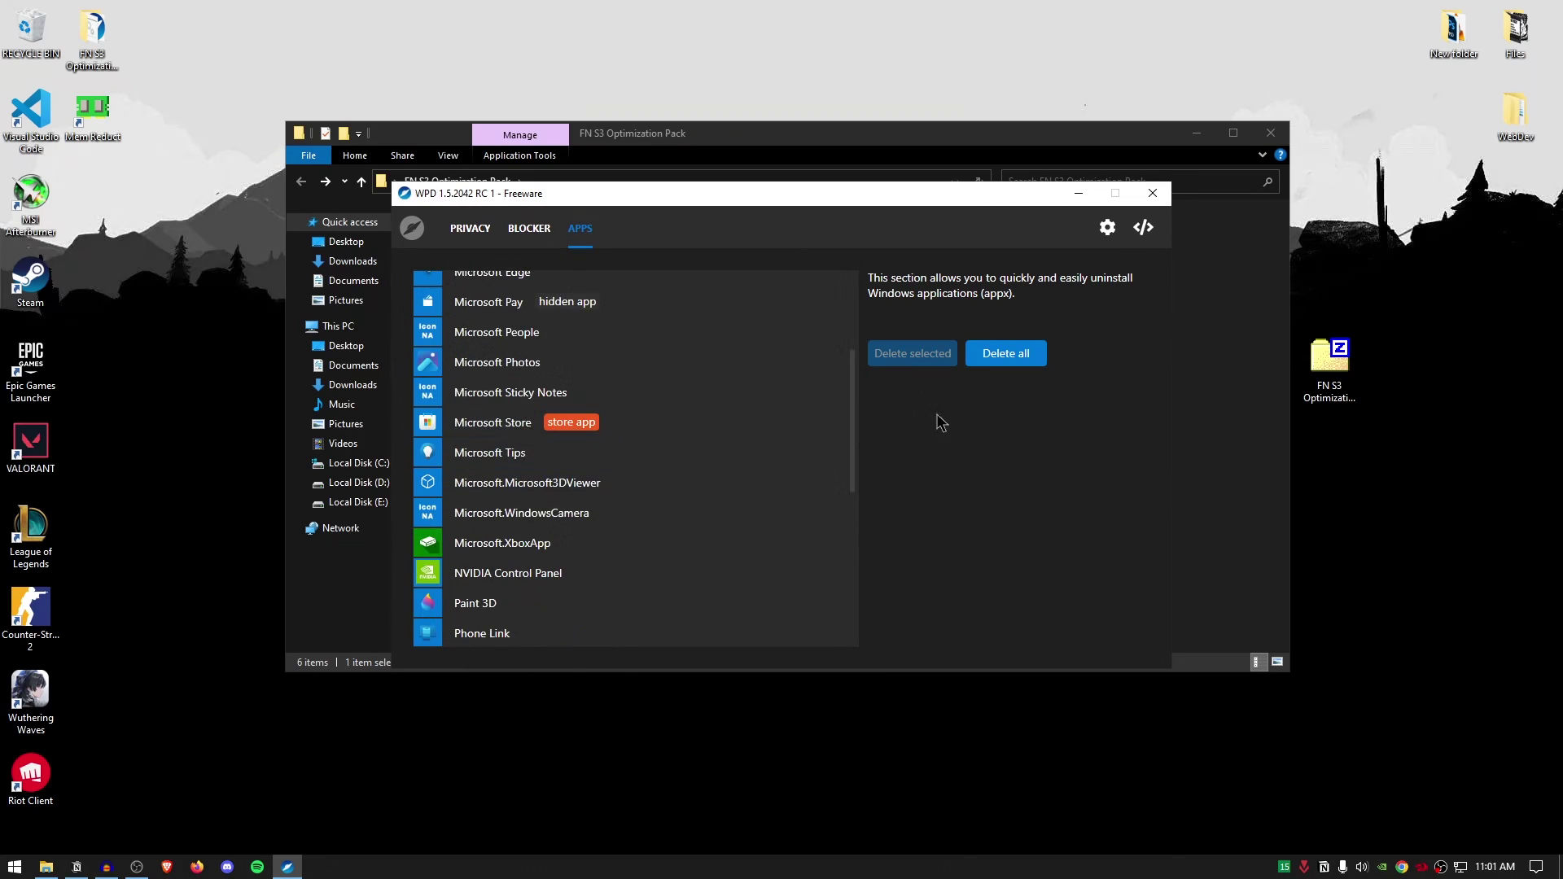
scroll(590, 496, "down", 3)
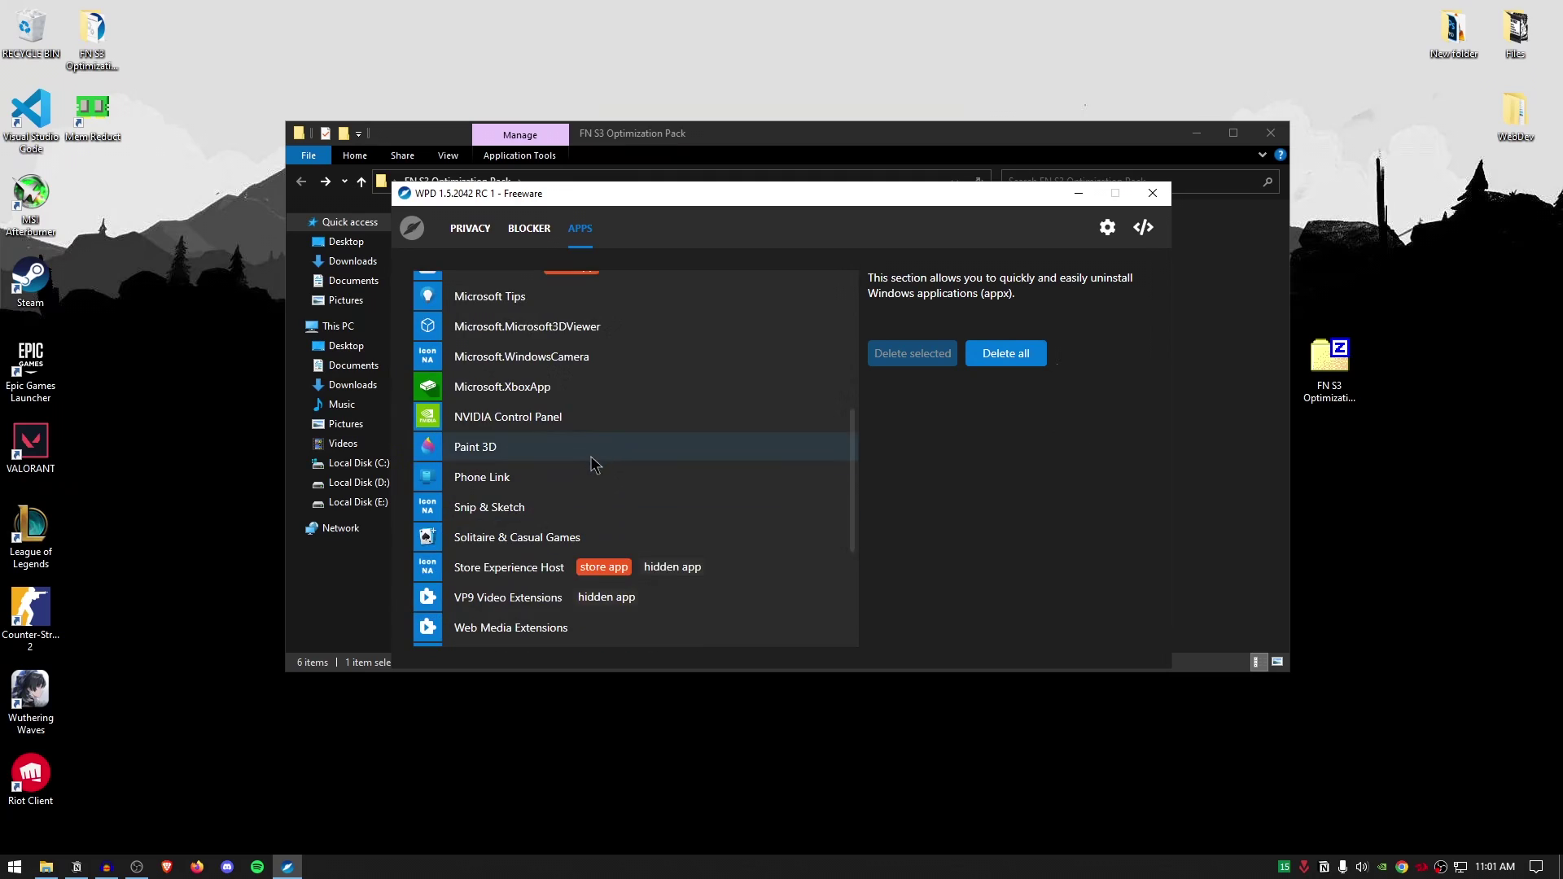
scroll(567, 480, "up", 7)
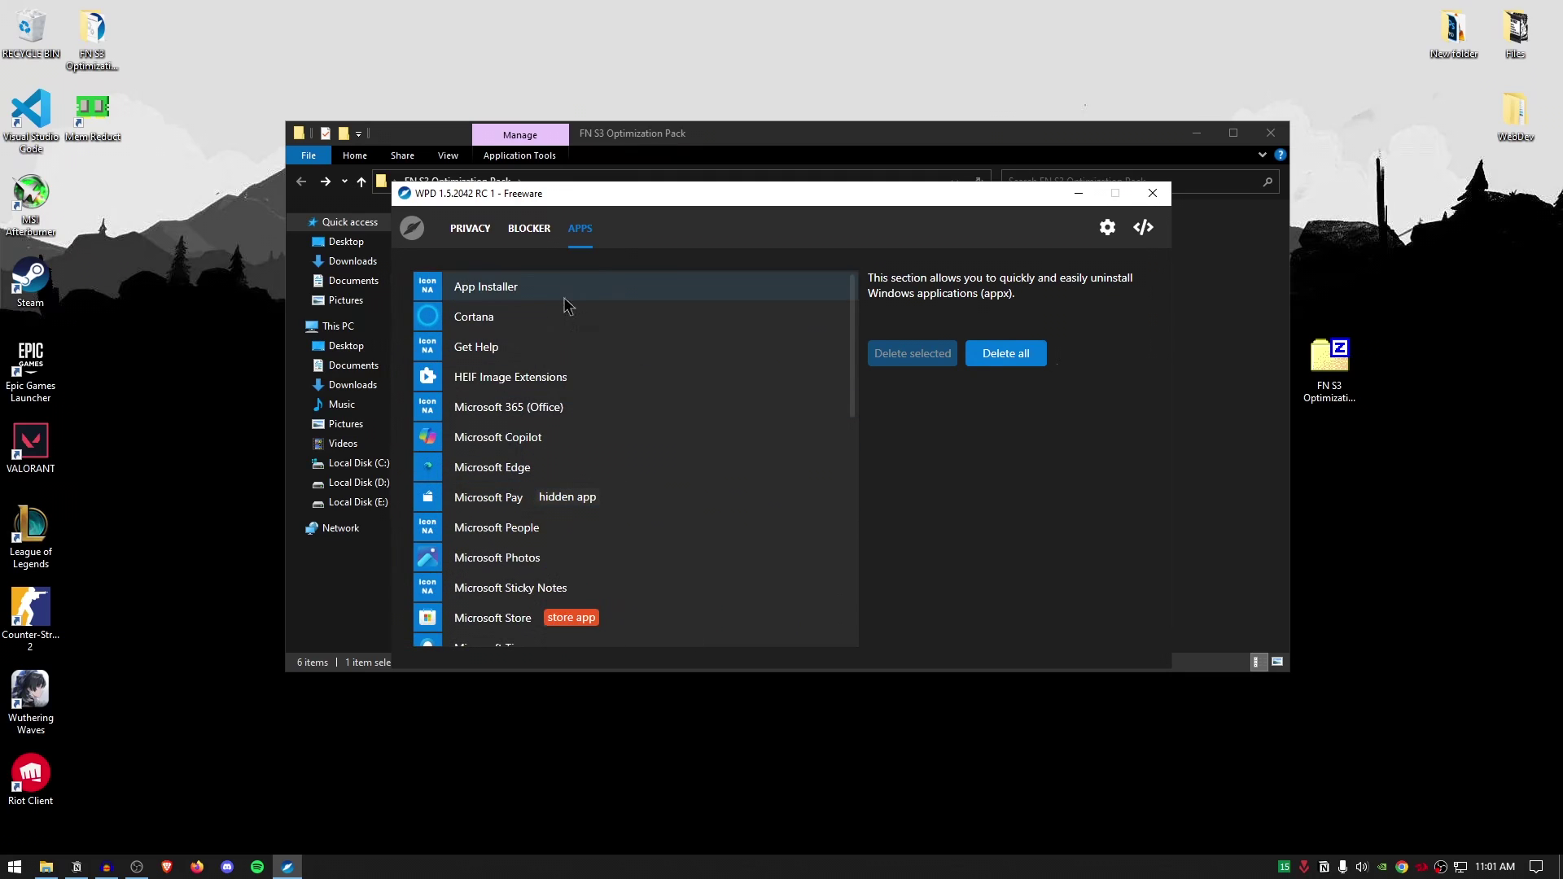
left_click(674, 381)
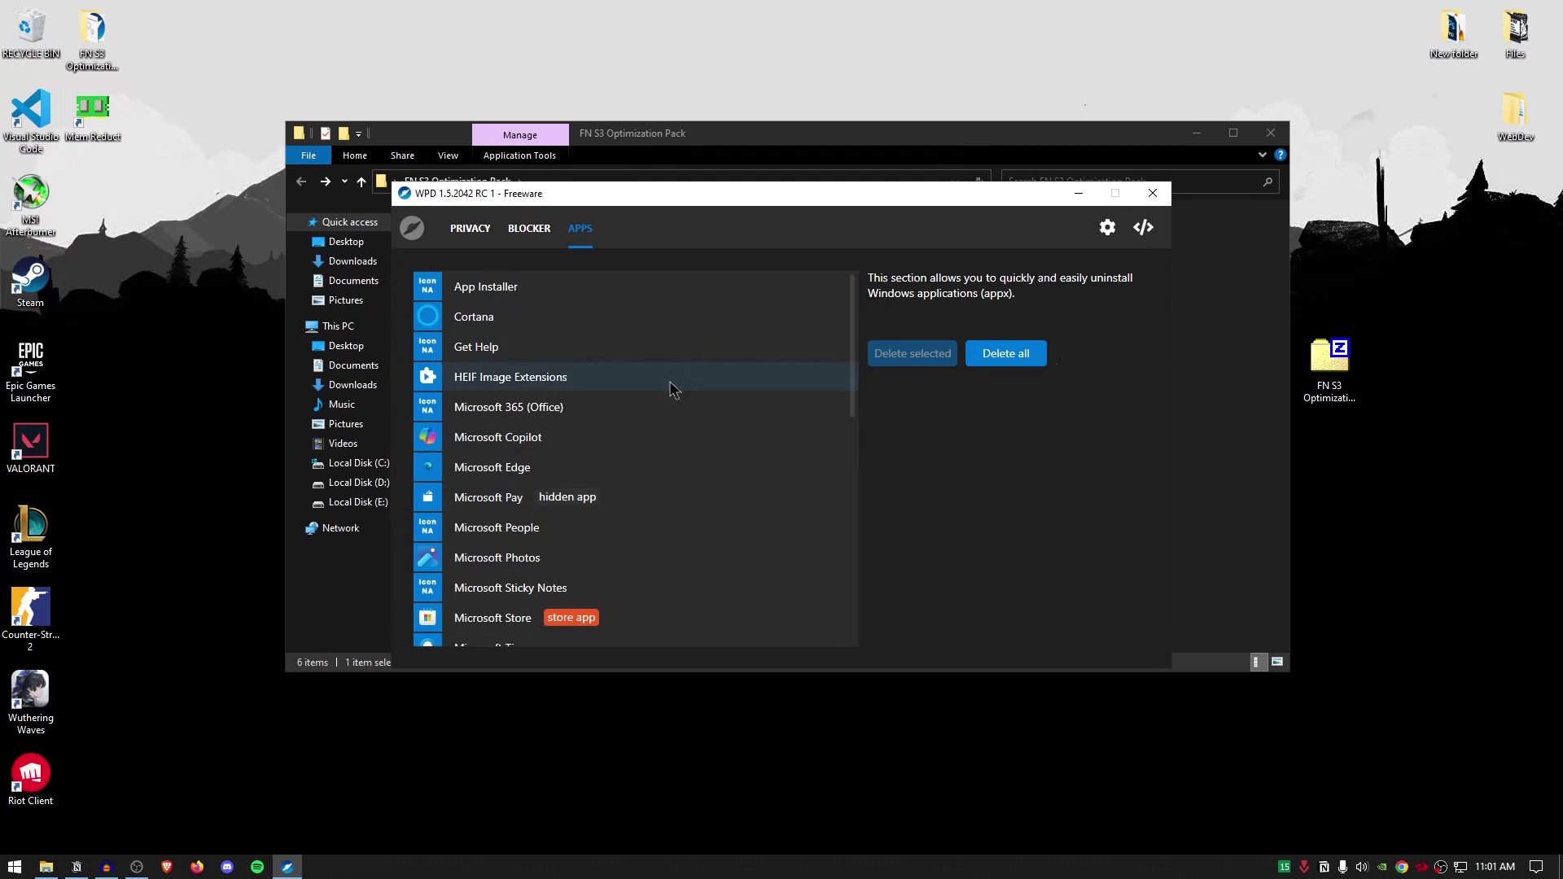
Close WPD and the optimization pack folder window
left_click(1163, 198)
left_click(1270, 132)
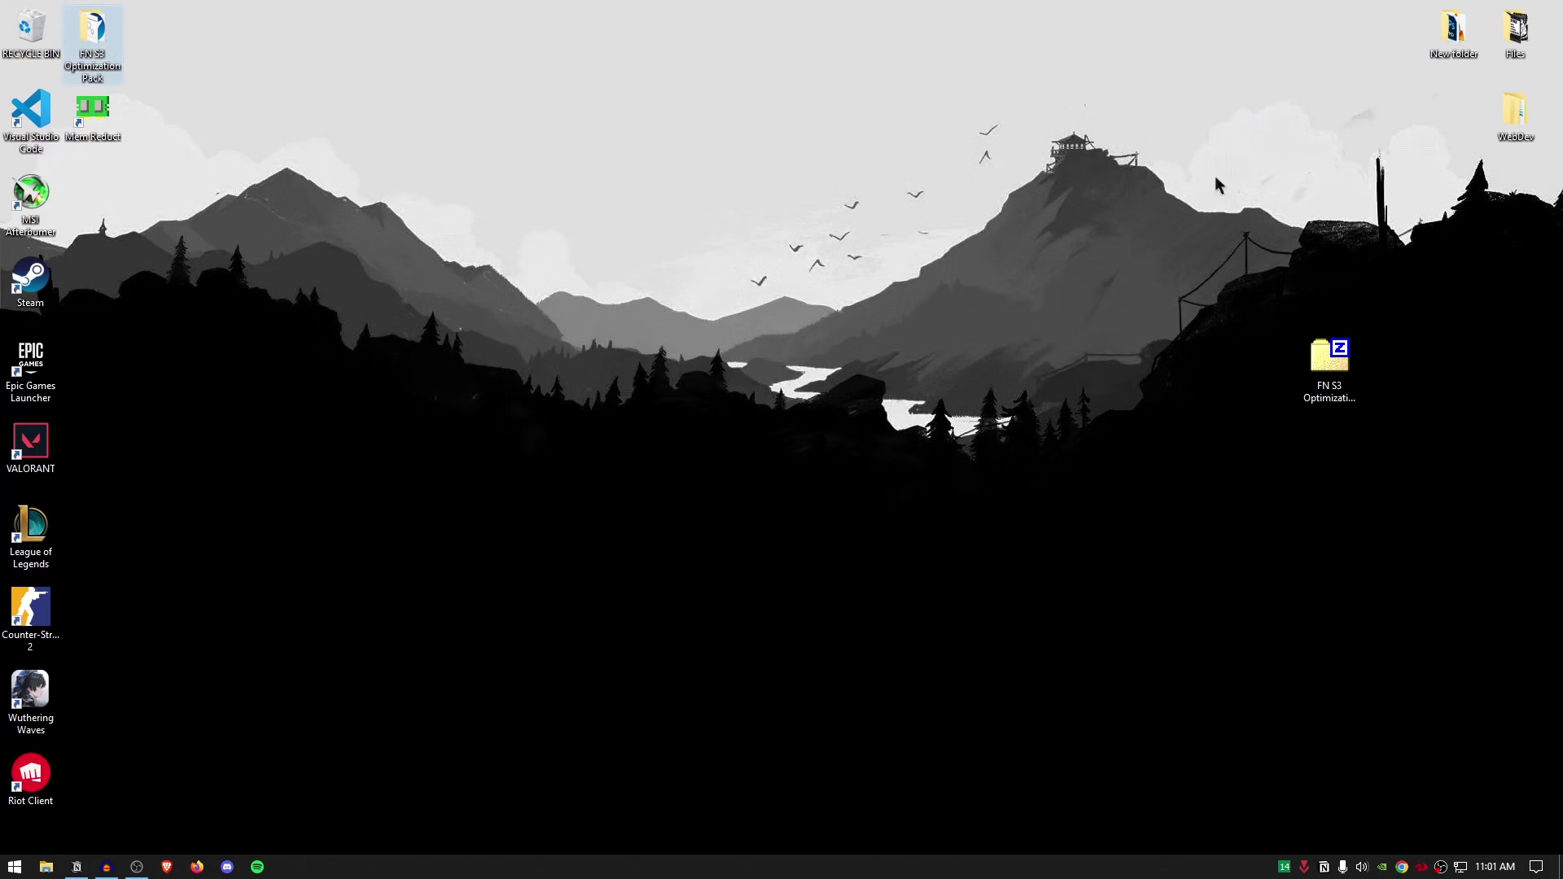
key("super")
key("super")
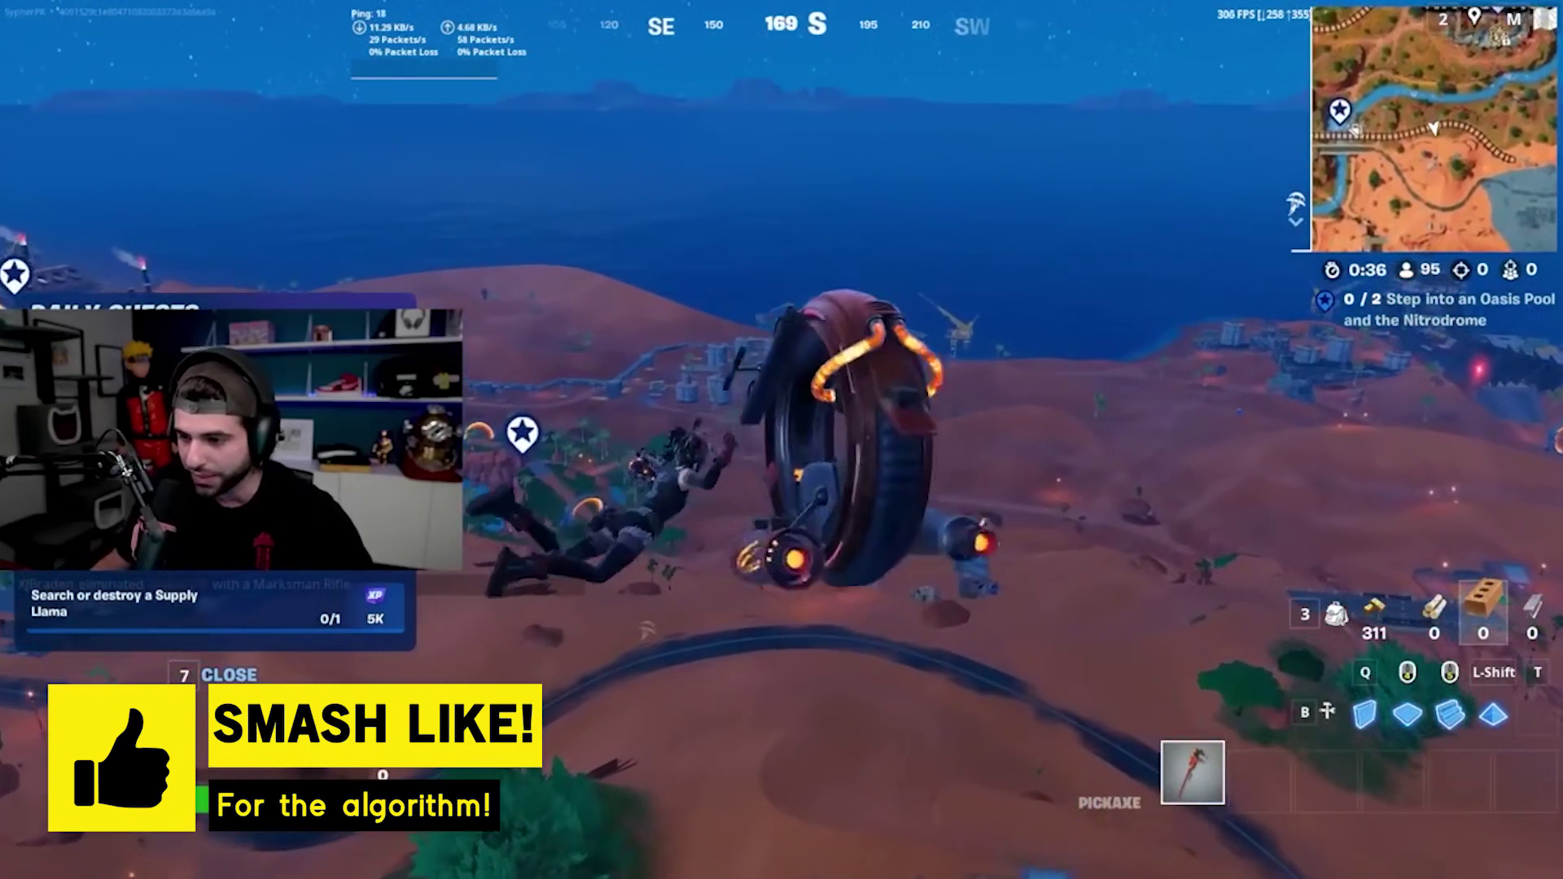
In the Fortnite match, bring up the full-screen island map and zoom in
key("m")
key("equal")
scroll(782, 440, "up", 2)
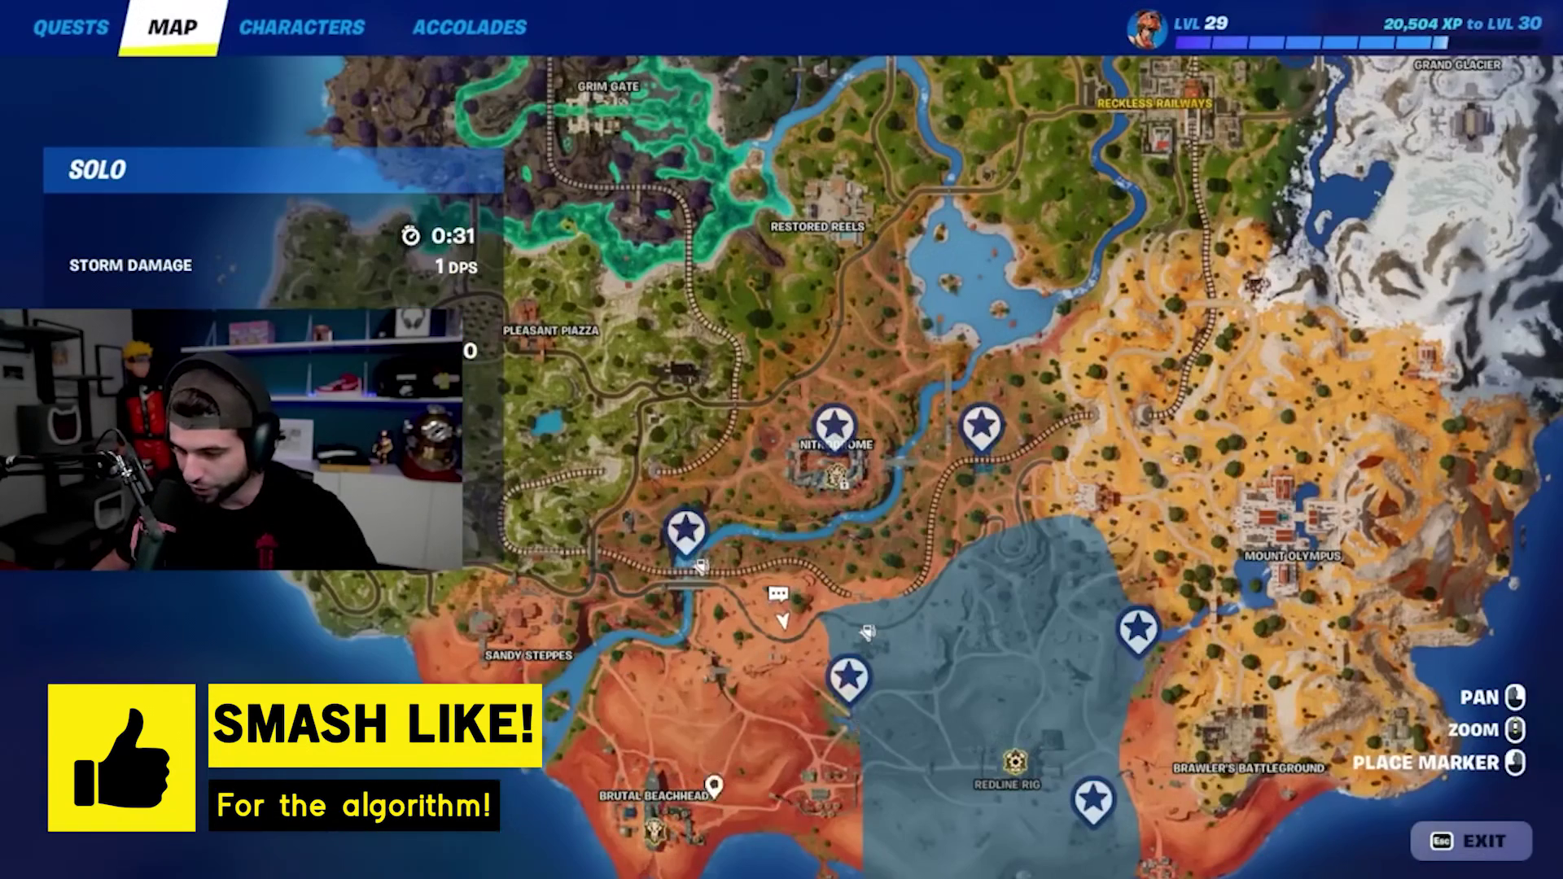